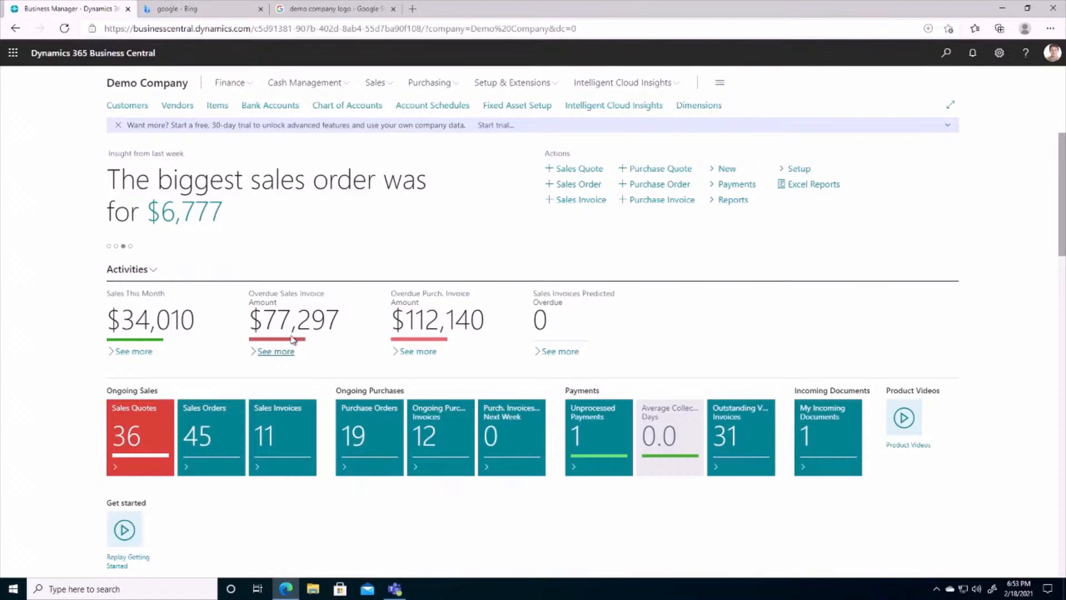
Step: Review the overdue sales invoice entries across to their due dates and return to the role center
{"action": "left_click", "coordinate": [292, 341]}
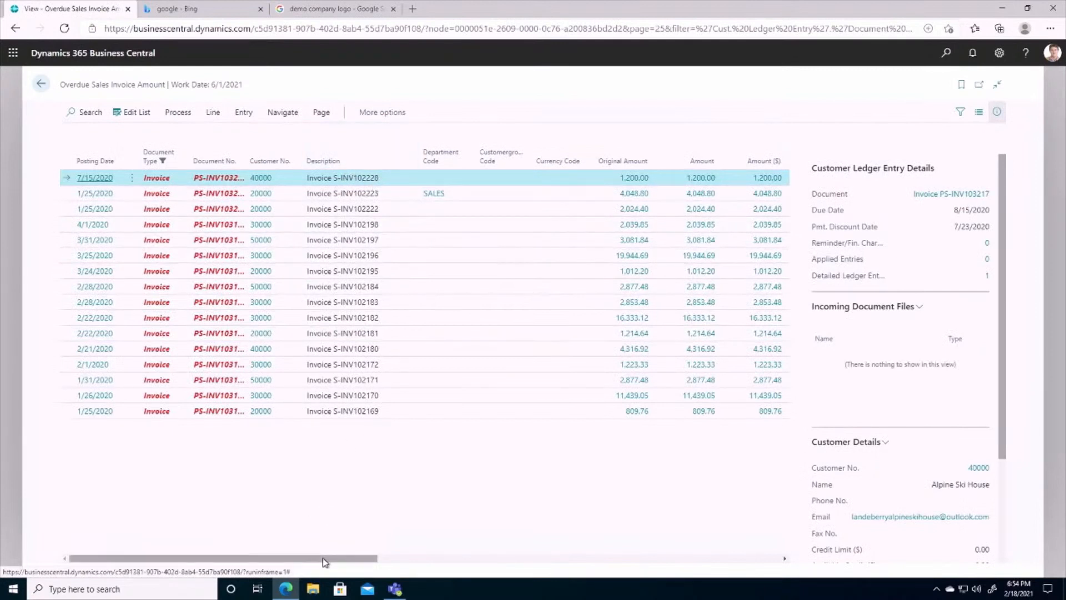
{"action": "left_click_drag", "start_coordinate": [345, 558], "coordinate": [430, 547]}
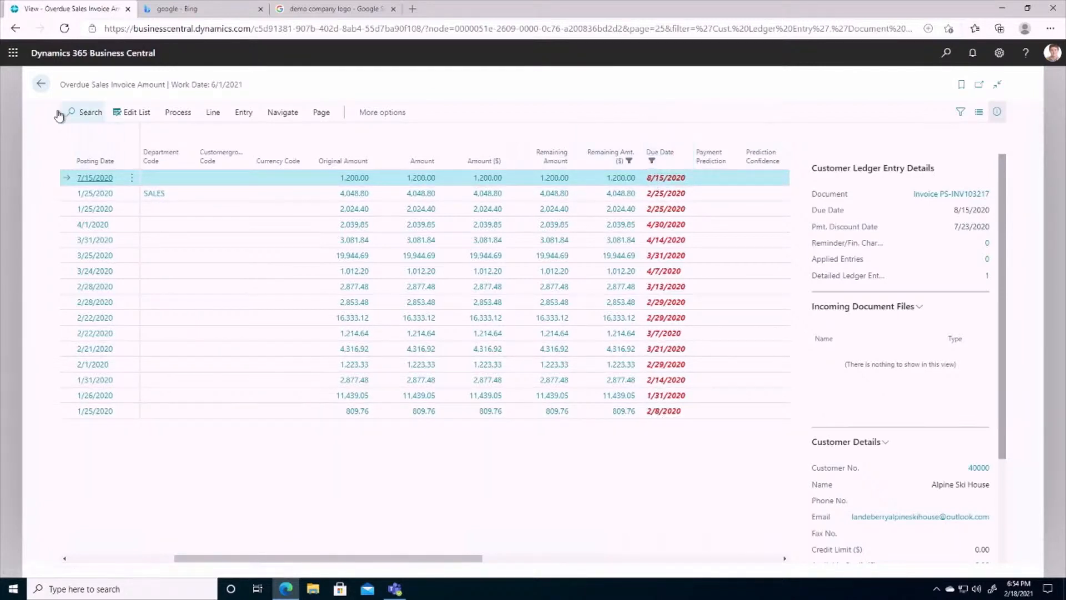
{"action": "left_click", "coordinate": [40, 86]}
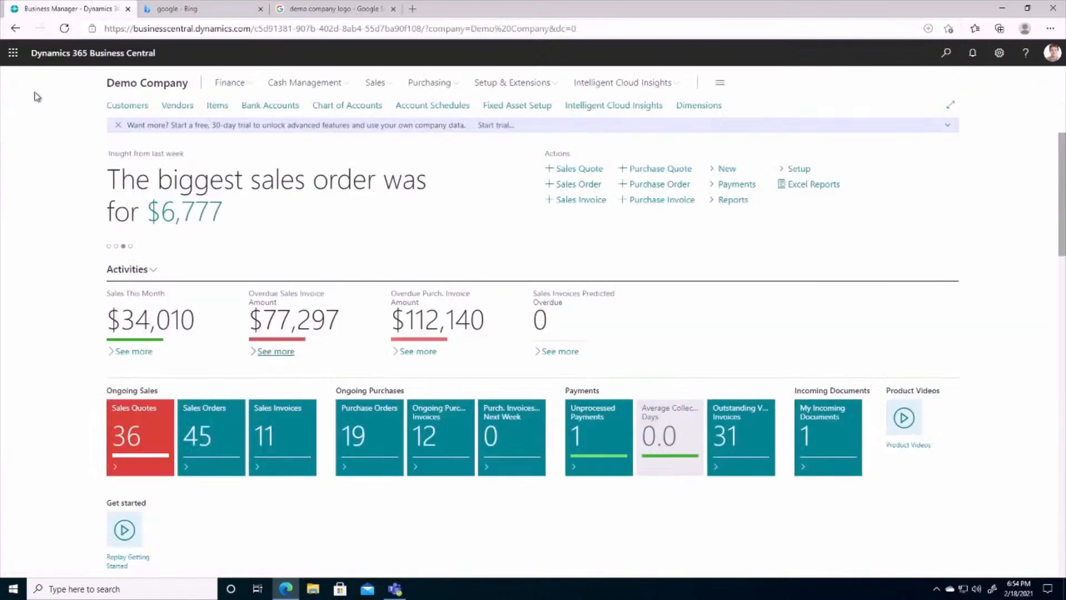
Step: From the customer list, preview the Aged Accounts Receivable finance report with the last used options and filters, and enlarge it for reading
{"action": "left_click", "coordinate": [131, 111]}
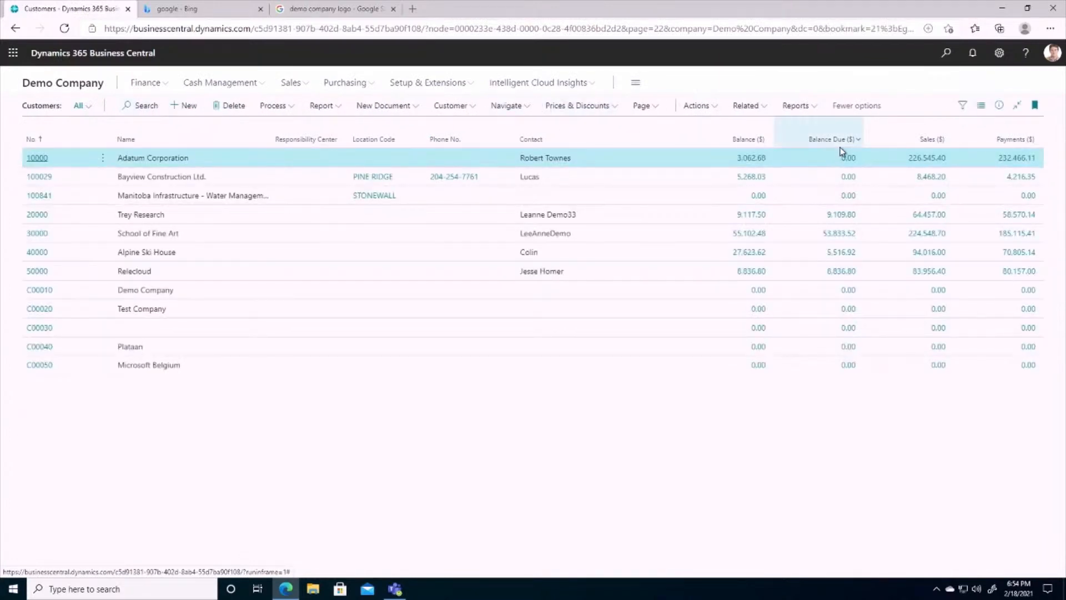
{"action": "mouse_move", "coordinate": [842, 151]}
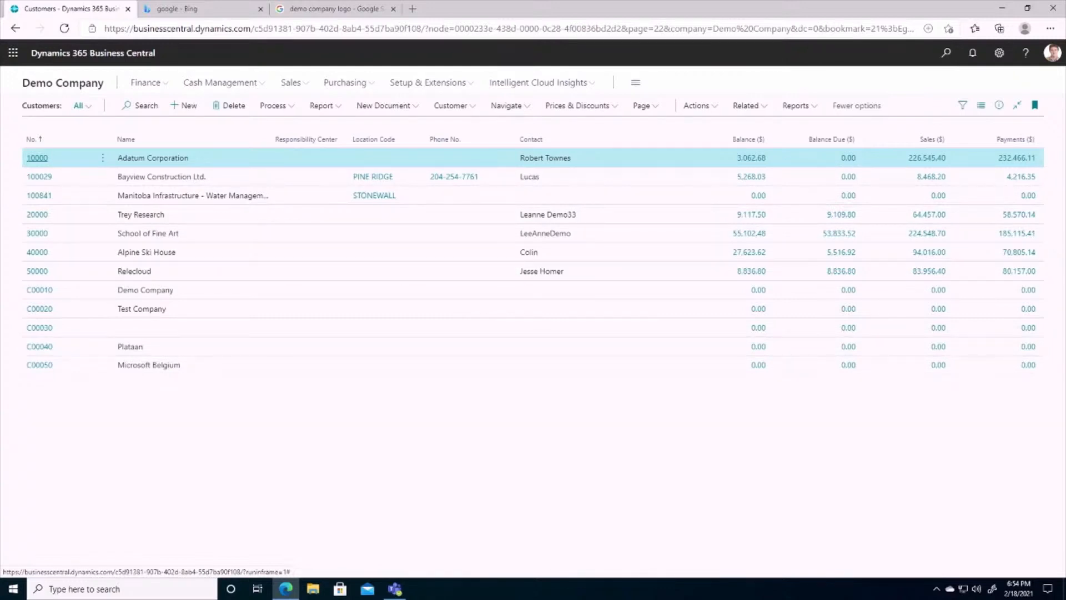
{"action": "left_click", "coordinate": [800, 110]}
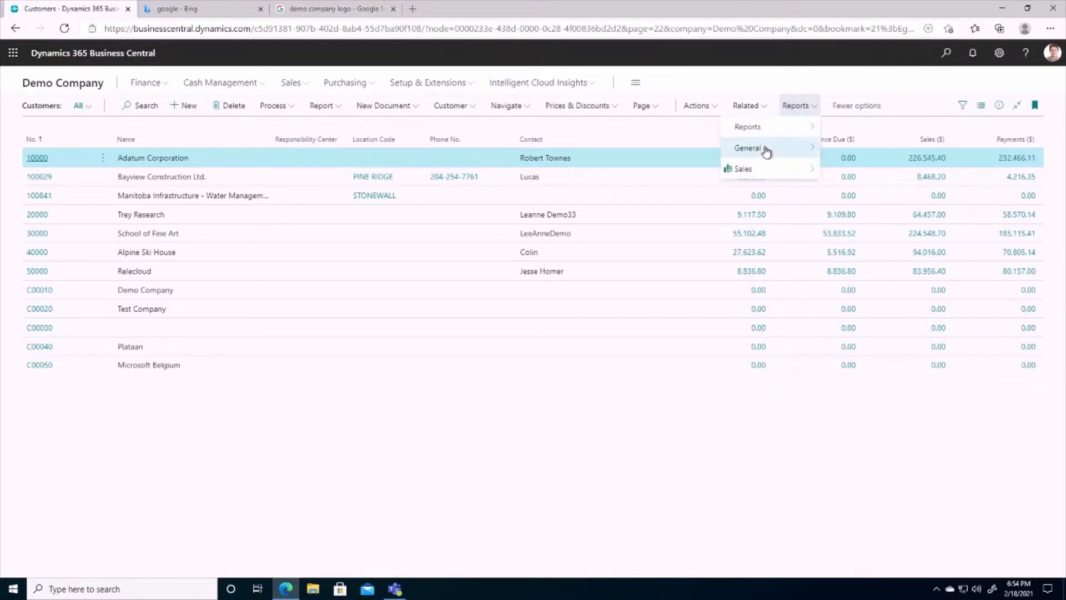
{"action": "mouse_move", "coordinate": [766, 151]}
{"action": "mouse_move", "coordinate": [780, 132]}
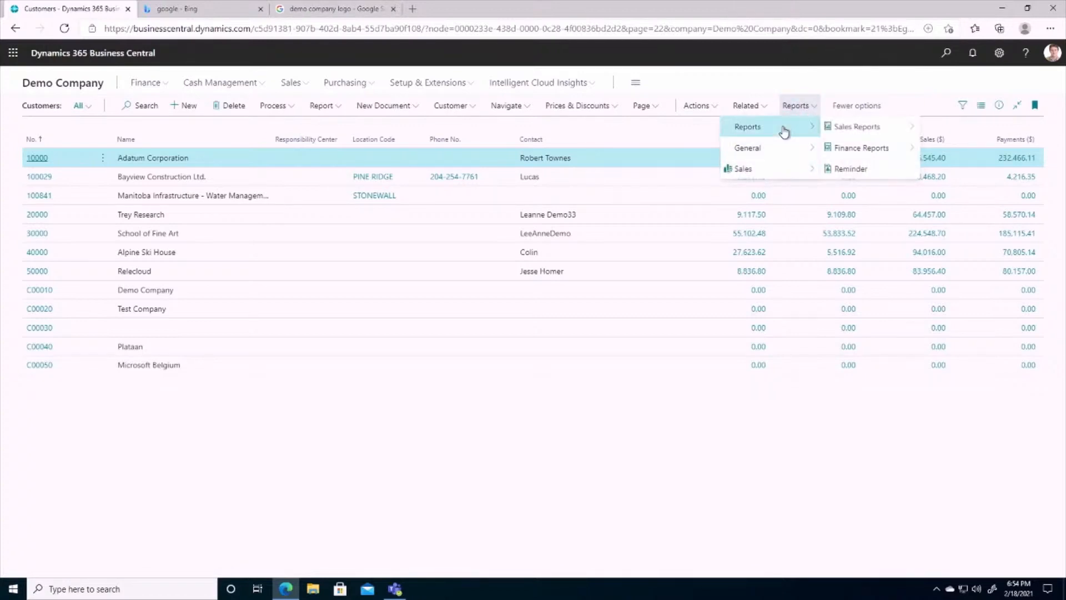
{"action": "mouse_move", "coordinate": [875, 154]}
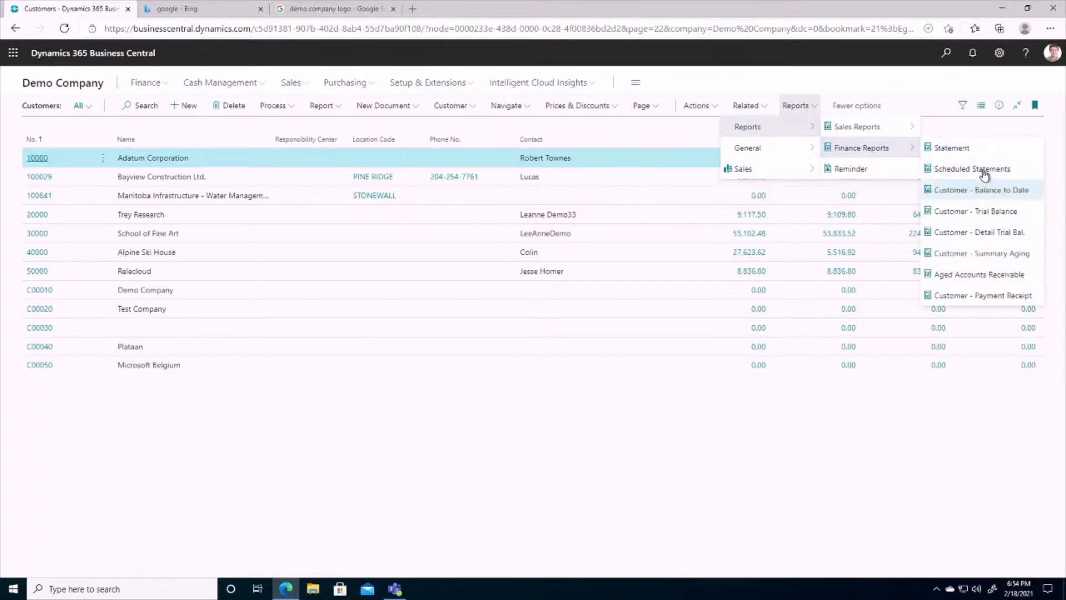
{"action": "left_click", "coordinate": [957, 275]}
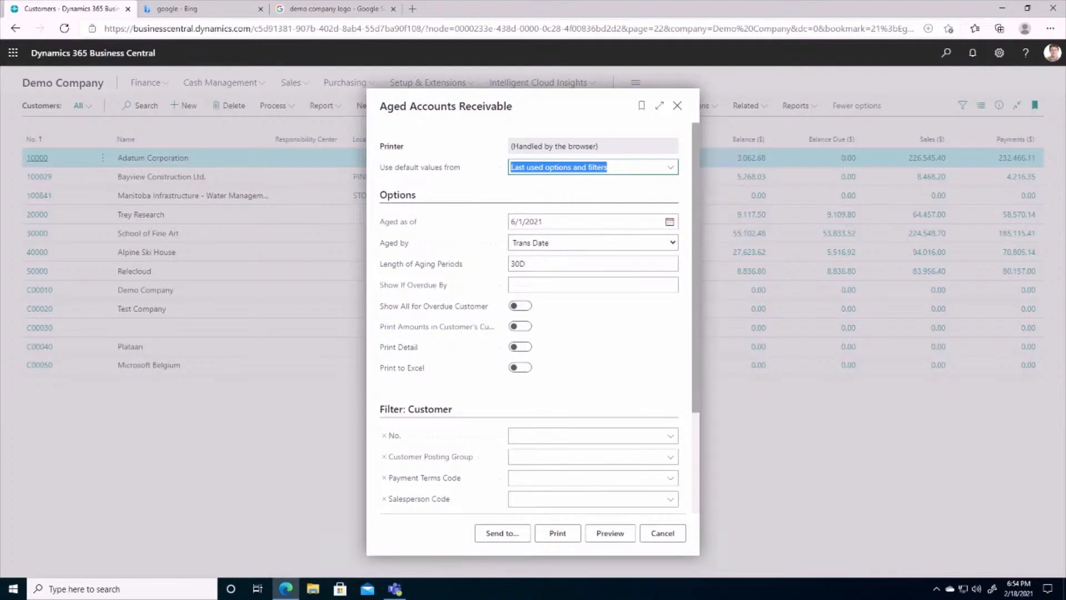
{"action": "left_click", "coordinate": [612, 538]}
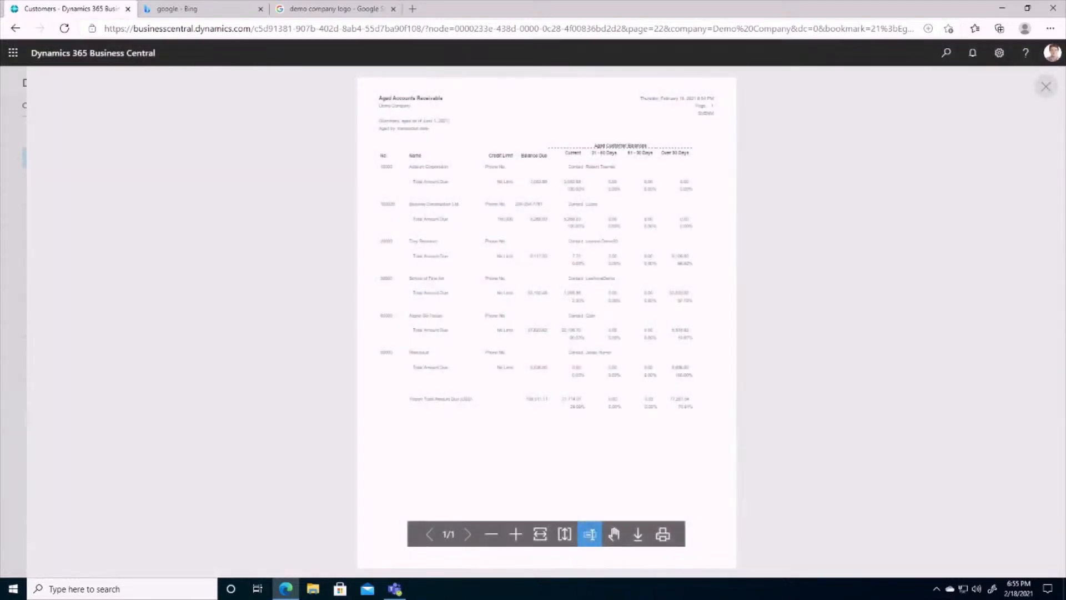
{"action": "left_click", "coordinate": [516, 534]}
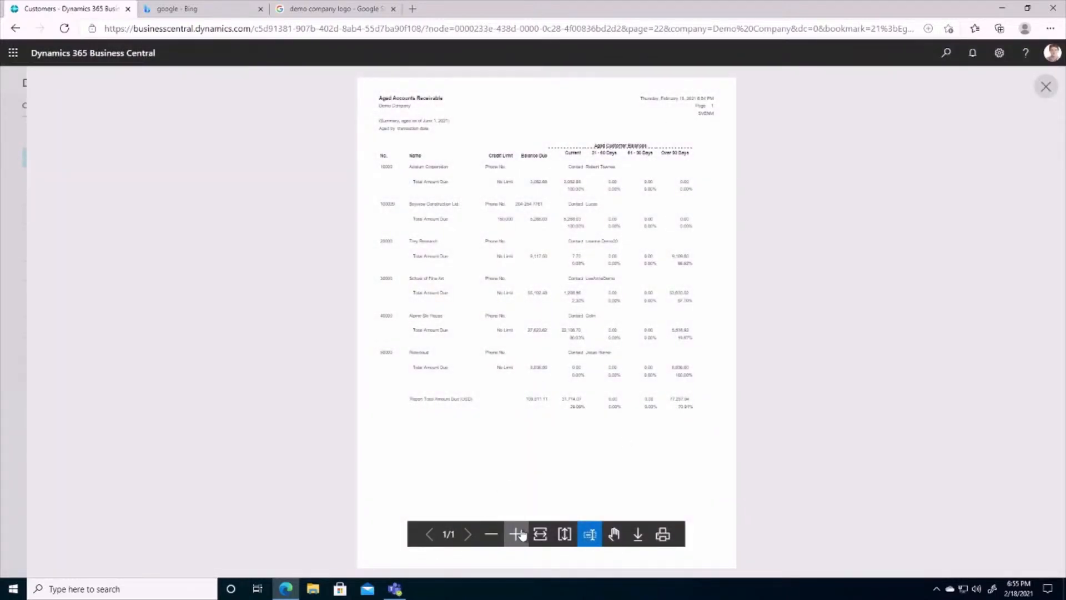
{"action": "scroll", "coordinate": [472, 289], "scroll_direction": "up", "scroll_amount": 3}
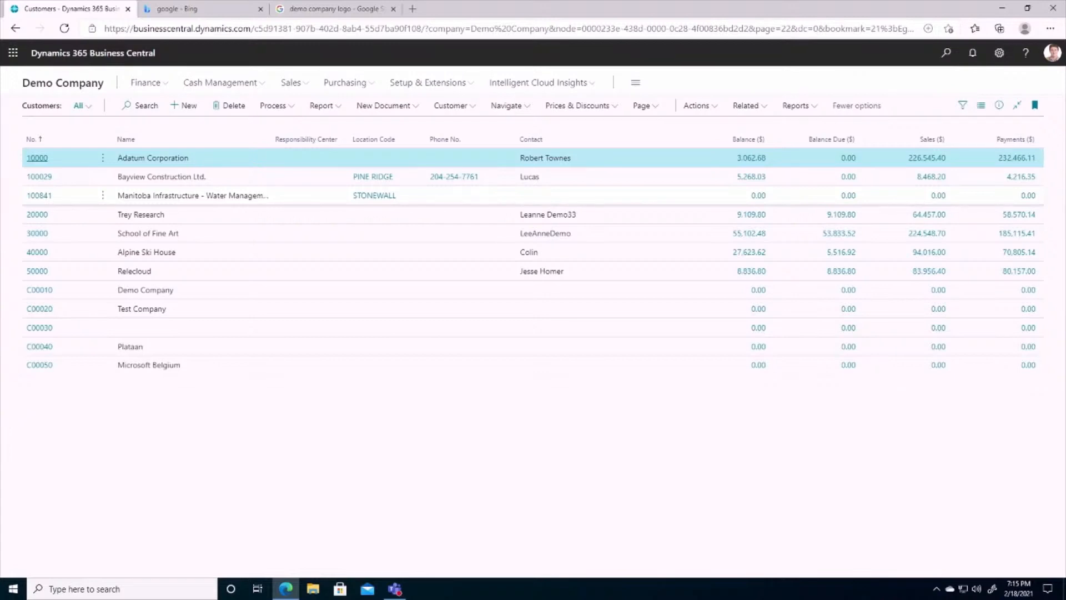
Step: Search for "reminder terms" and open the Reminder Terms page
{"action": "left_click", "coordinate": [947, 56]}
{"action": "type", "text": "reminder"}
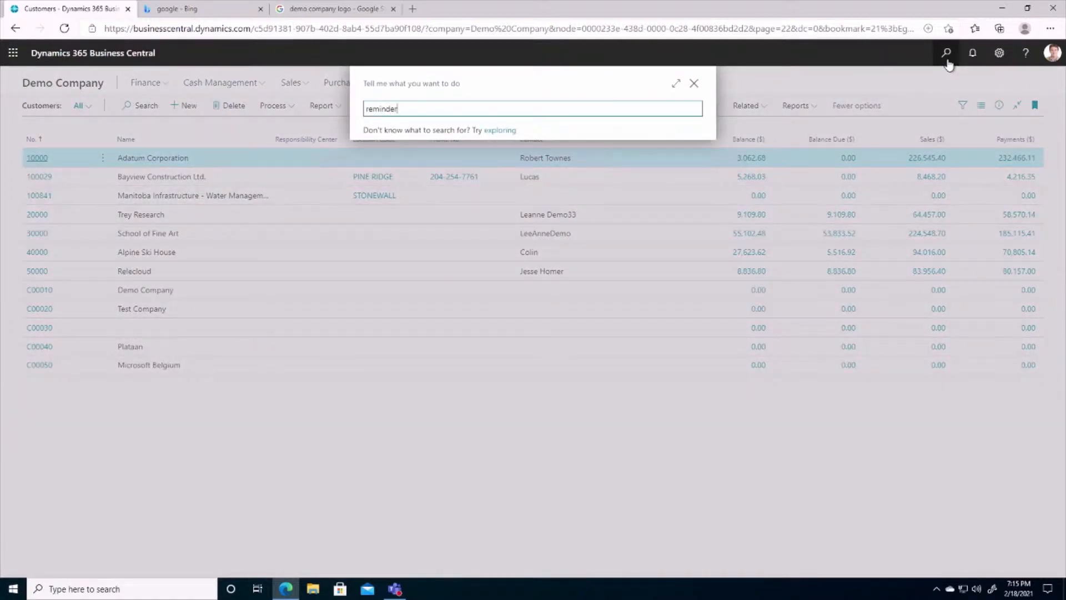
{"action": "type", "text": " terms"}
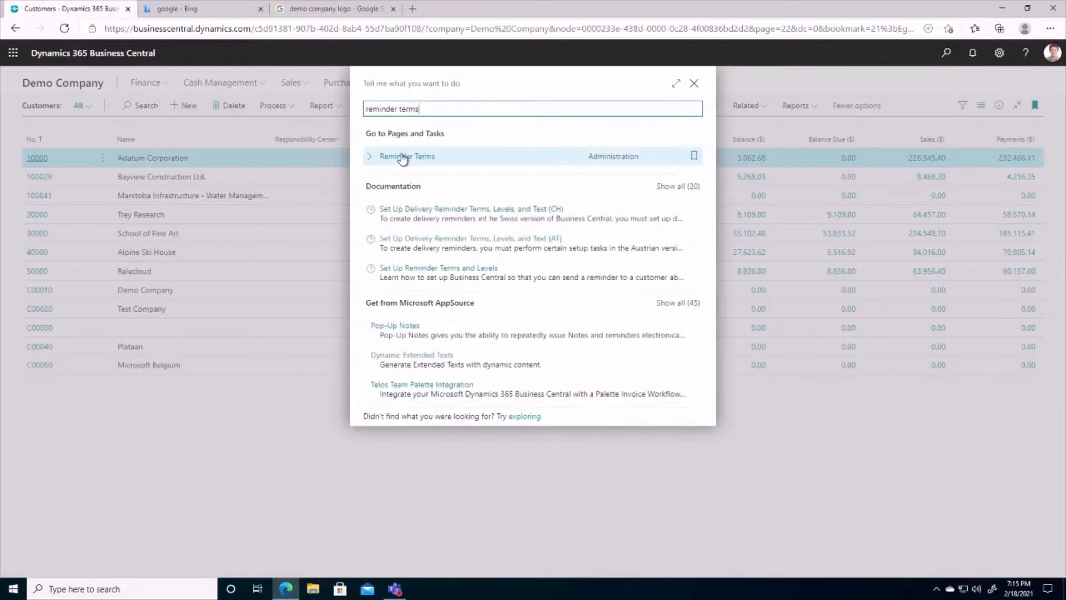
{"action": "left_click", "coordinate": [404, 157]}
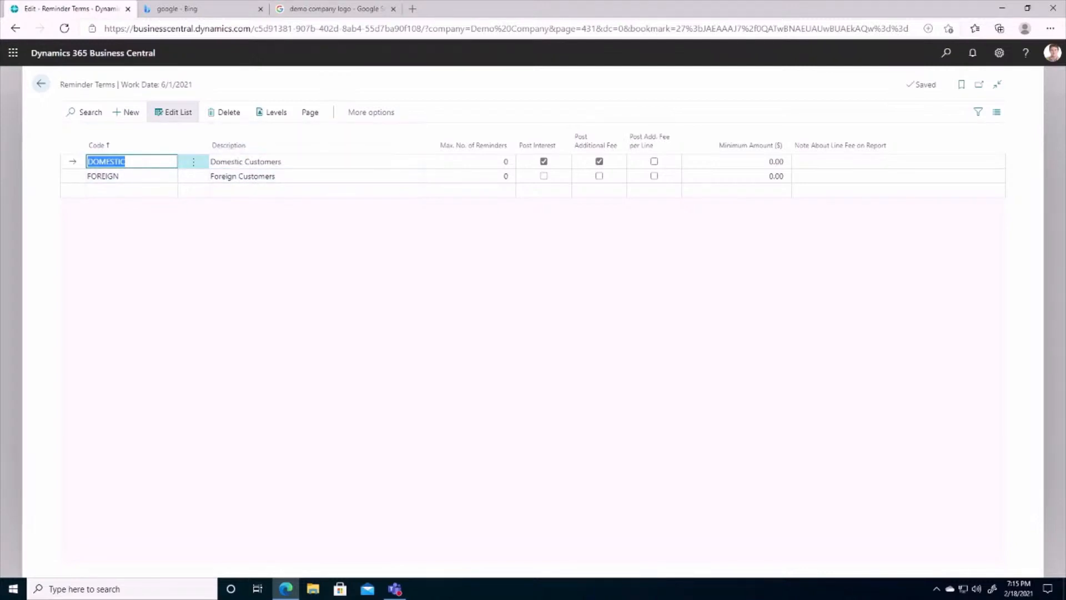
Step: Examine the grace periods, additional fees and interest settings in the DOMESTIC reminder levels, and return to the customer list
{"action": "left_click", "coordinate": [246, 161]}
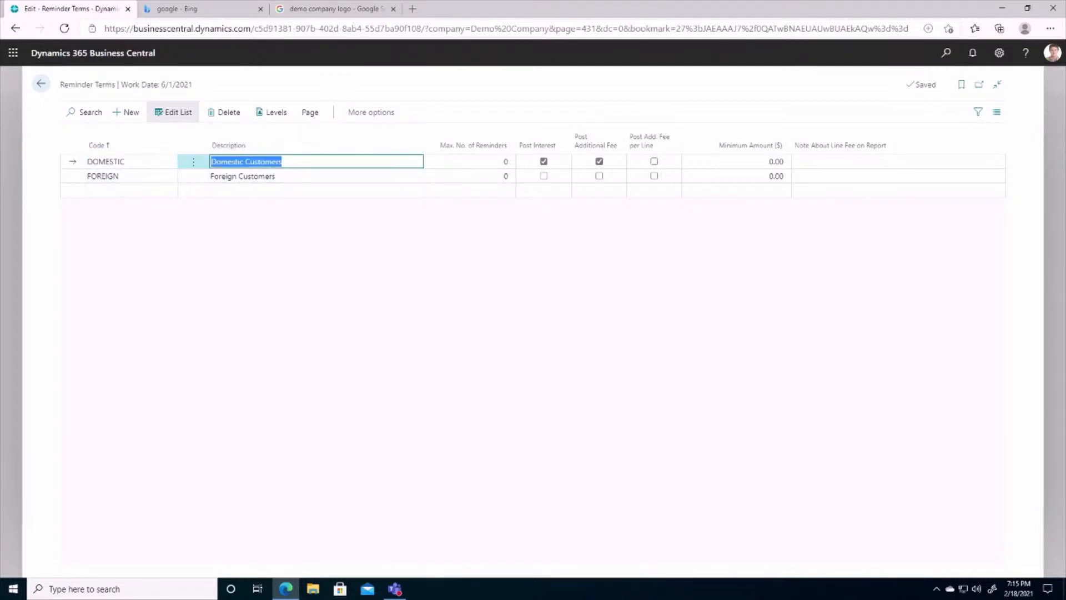
{"action": "left_click", "coordinate": [272, 114]}
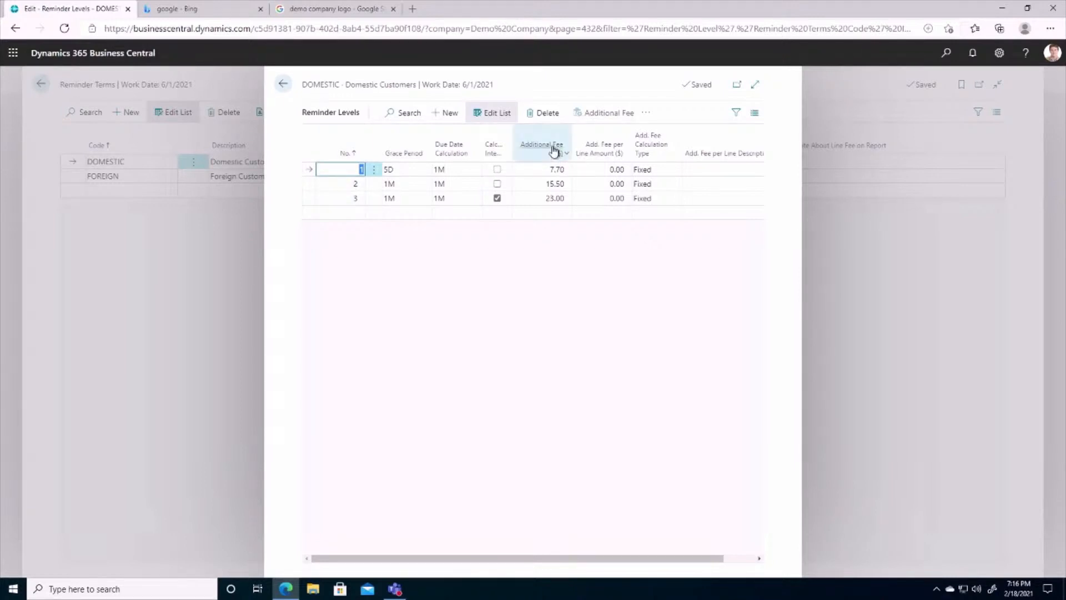
{"action": "mouse_move", "coordinate": [546, 152]}
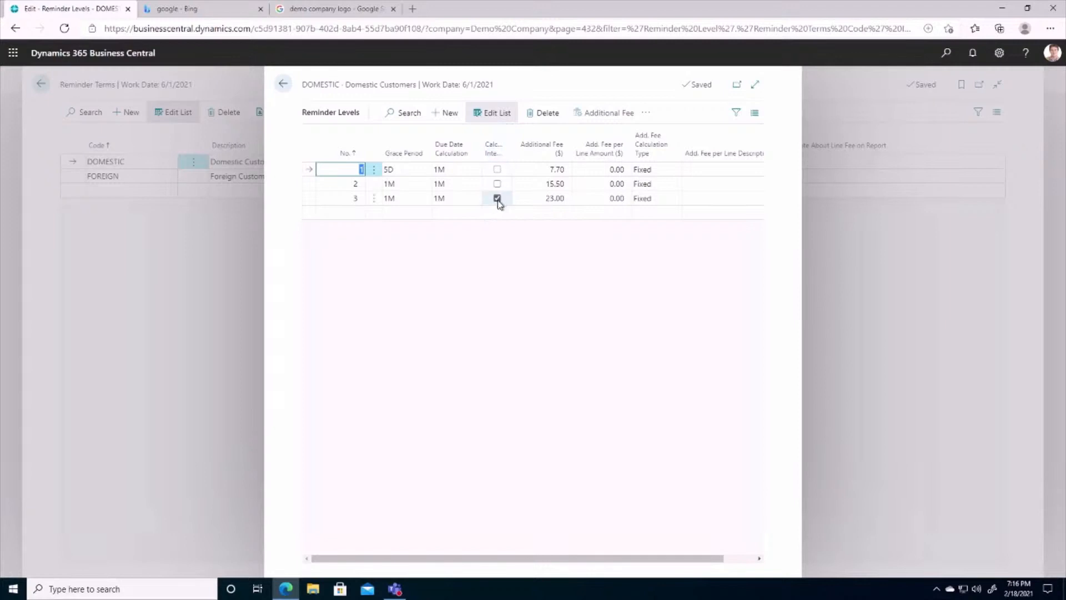
{"action": "left_click", "coordinate": [281, 92]}
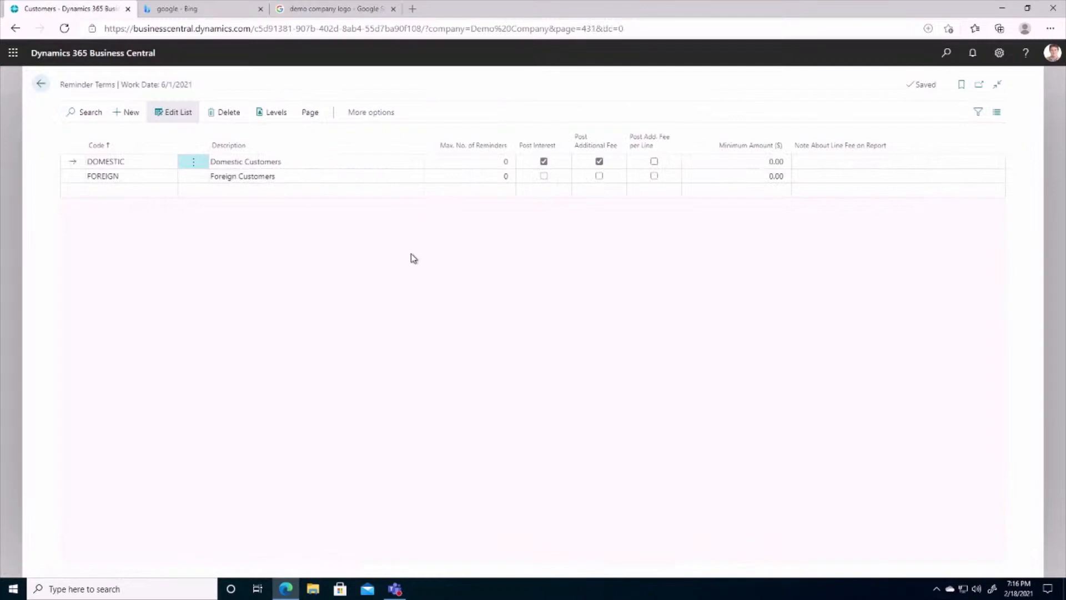
{"action": "left_click", "coordinate": [41, 85]}
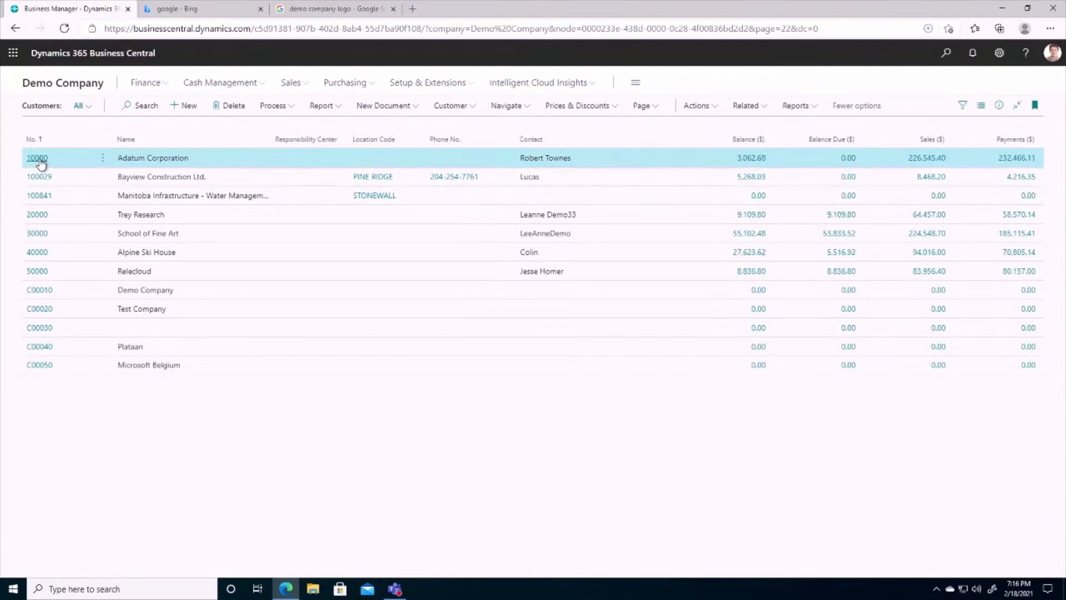
Step: Open the Adatum Corporation customer card and check its Reminder Terms Code under Payments
{"action": "left_click", "coordinate": [39, 160]}
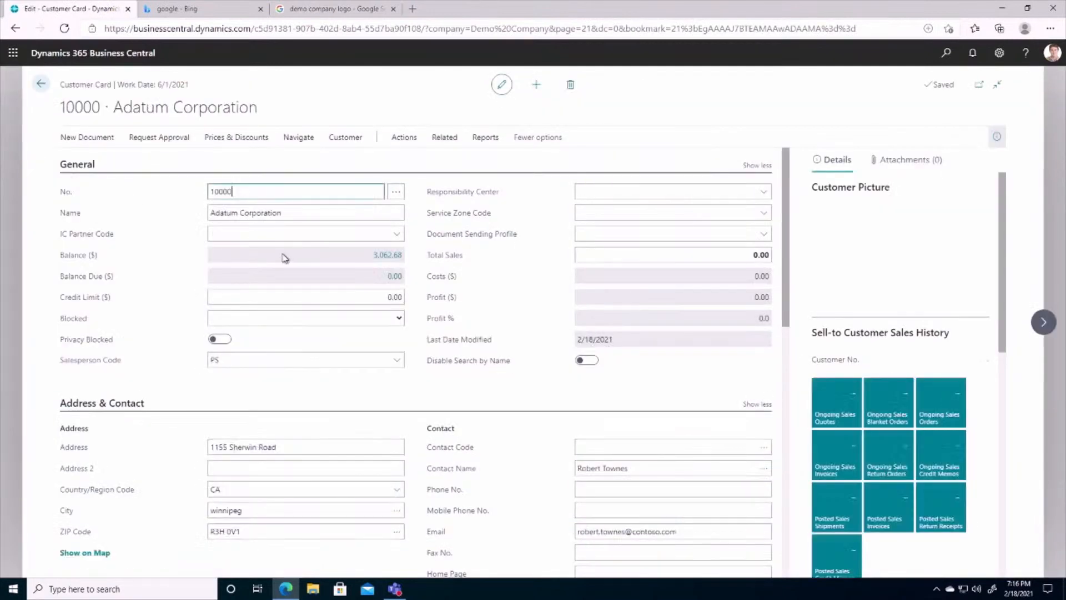
{"action": "scroll", "coordinate": [216, 368], "scroll_direction": "down", "scroll_amount": 2}
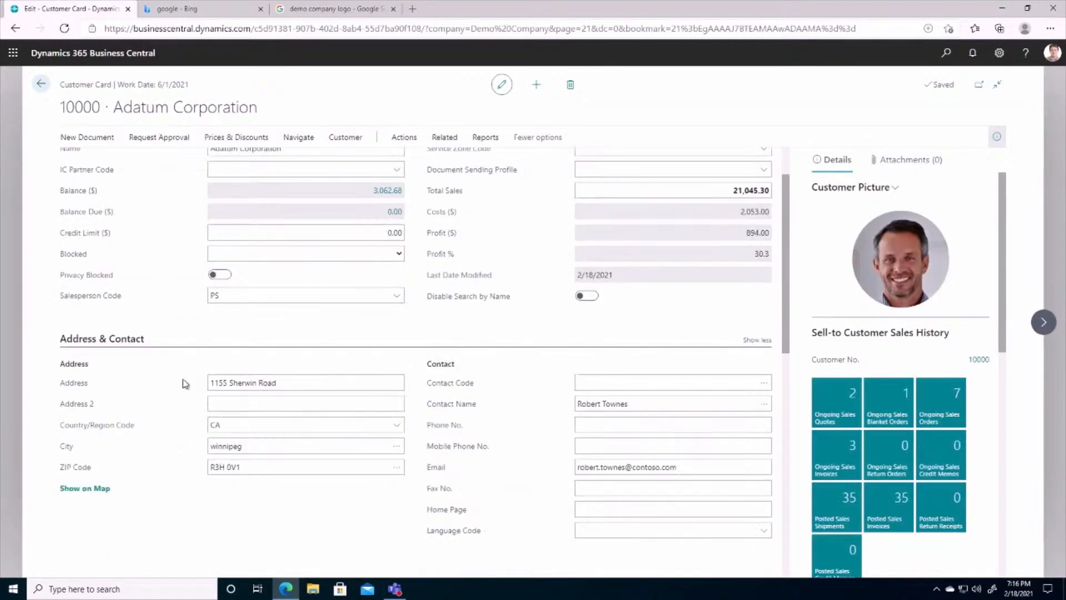
{"action": "scroll", "coordinate": [123, 361], "scroll_direction": "down", "scroll_amount": 7}
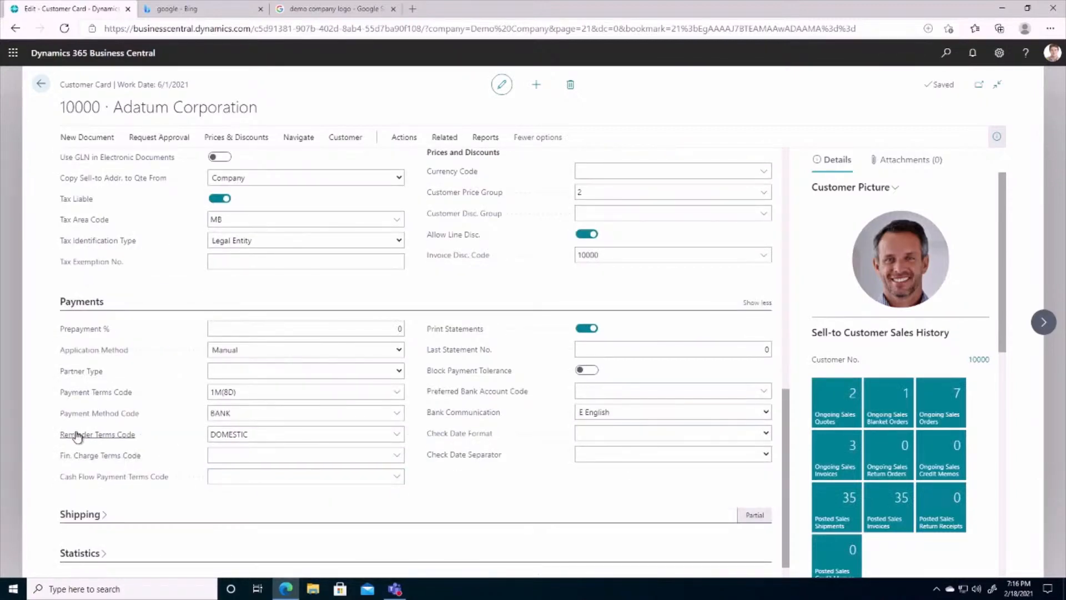
{"action": "left_click", "coordinate": [222, 434]}
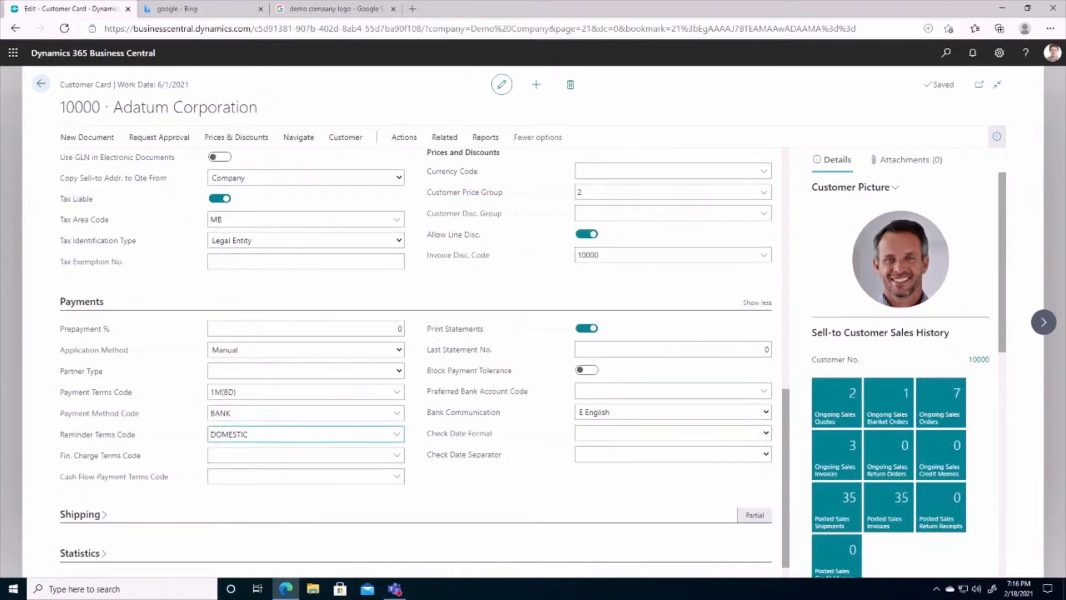
{"action": "left_click", "coordinate": [129, 223]}
Step: Step through the following customer cards to School of Fine Art, check its Reminder Terms Code, and return to the customer list
{"action": "left_click", "coordinate": [1044, 329]}
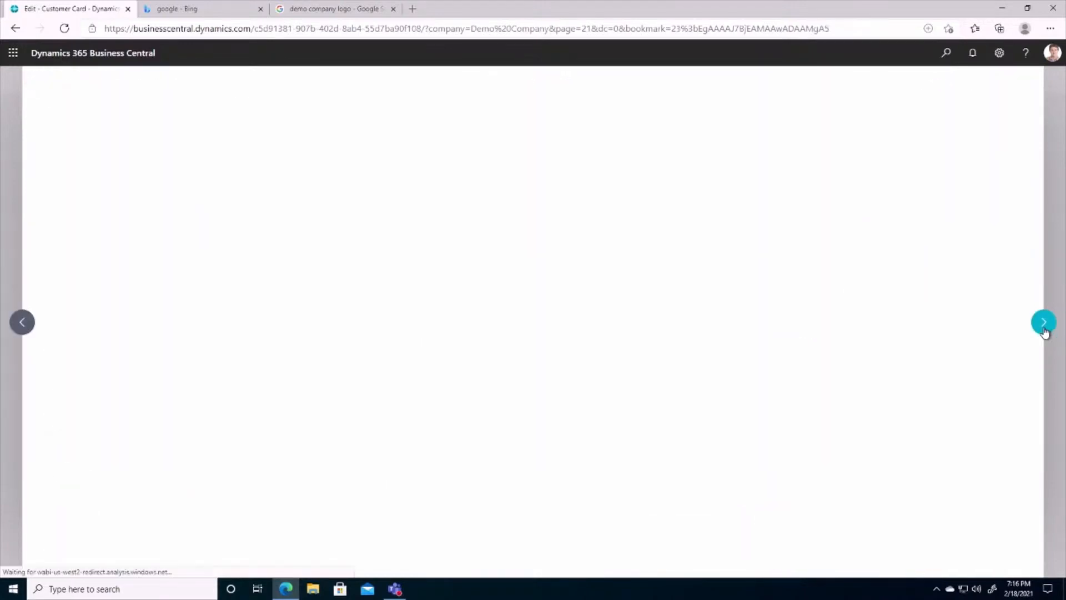
{"action": "left_click", "coordinate": [1044, 328]}
{"action": "left_click", "coordinate": [1044, 329]}
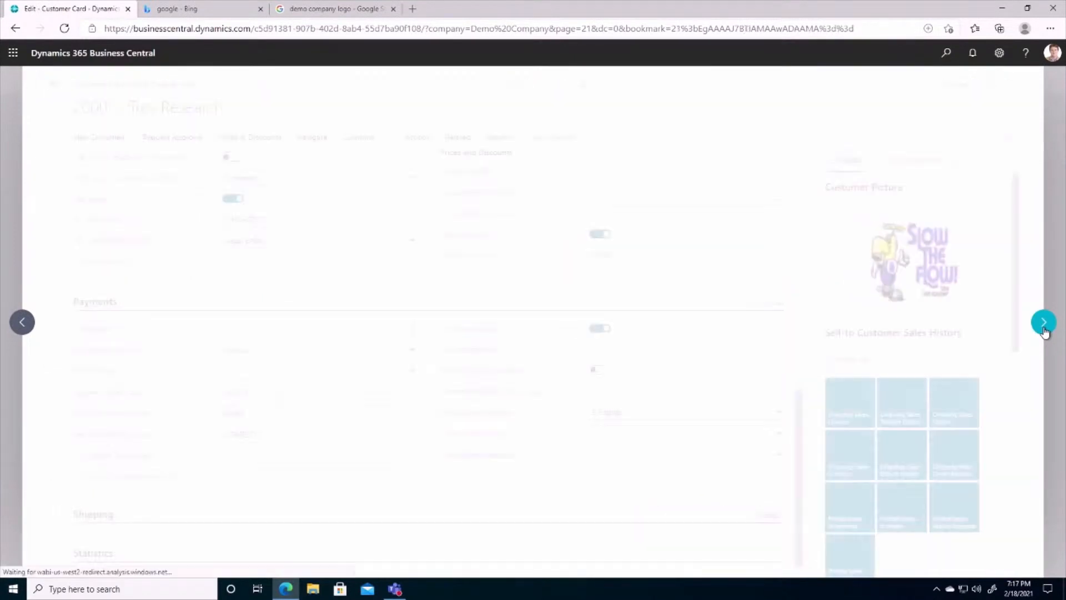
{"action": "left_click", "coordinate": [1044, 329]}
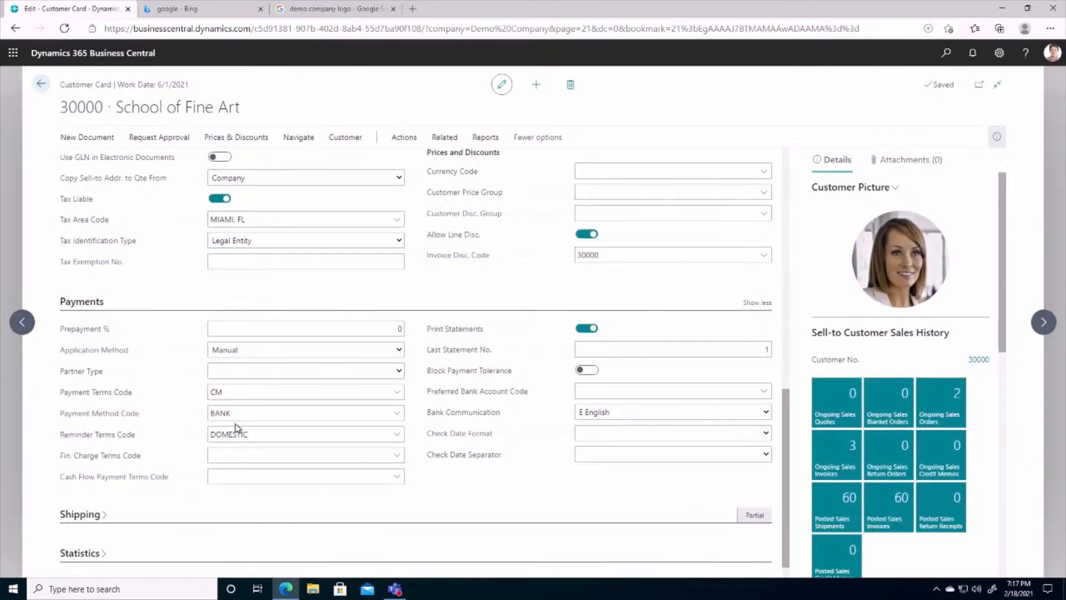
{"action": "left_click", "coordinate": [267, 436]}
{"action": "left_click", "coordinate": [41, 83]}
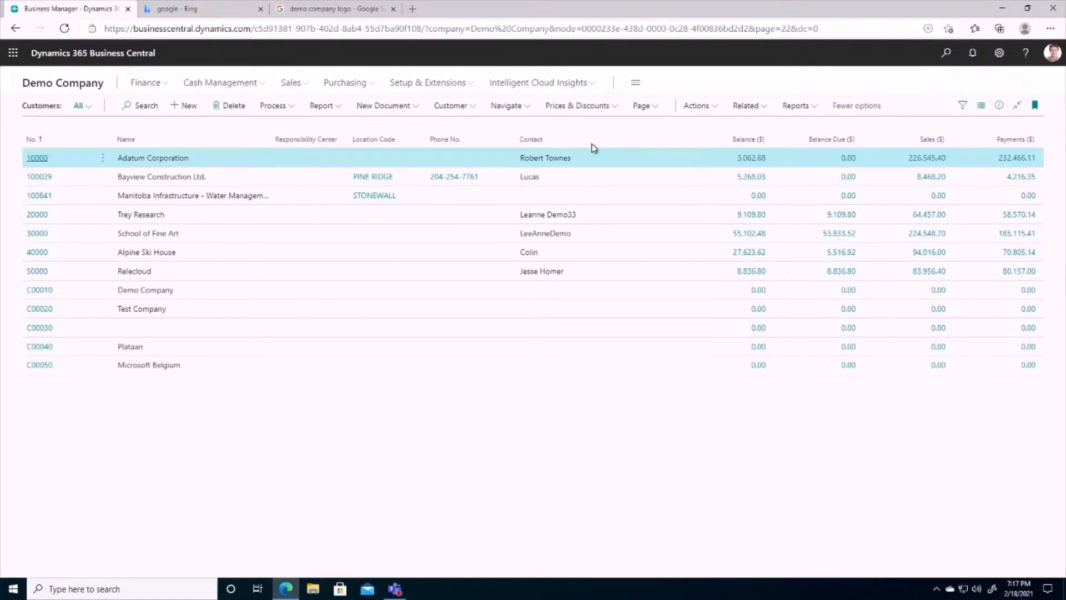
Step: Search for "reminders", open the Reminders list, and create reminders dated 6/1/2021 for only entries with overdue amounts
{"action": "left_click", "coordinate": [946, 54]}
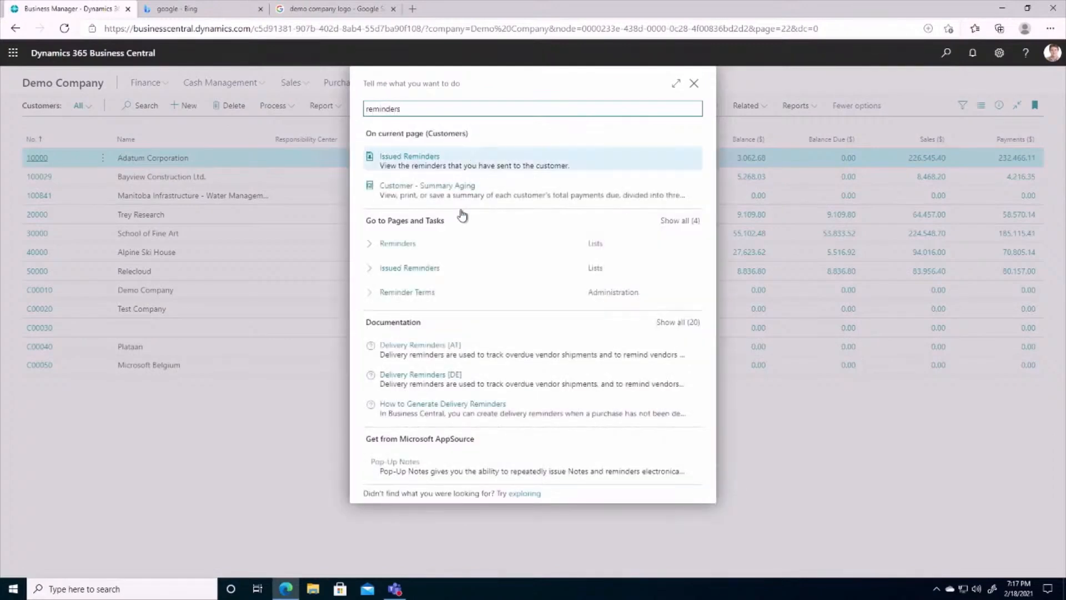
{"action": "left_click", "coordinate": [394, 247]}
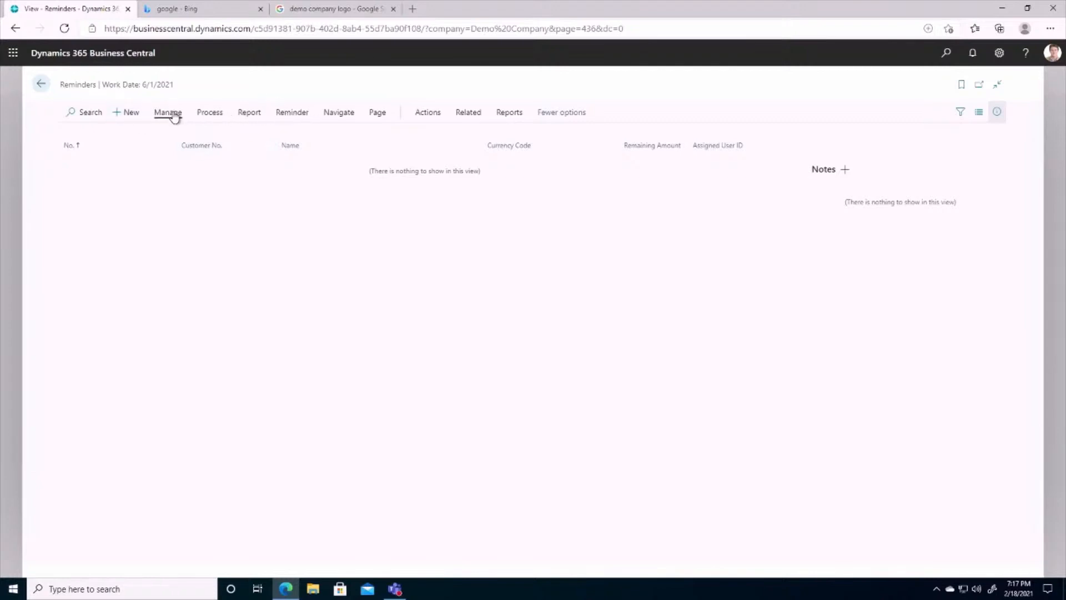
{"action": "left_click", "coordinate": [209, 113]}
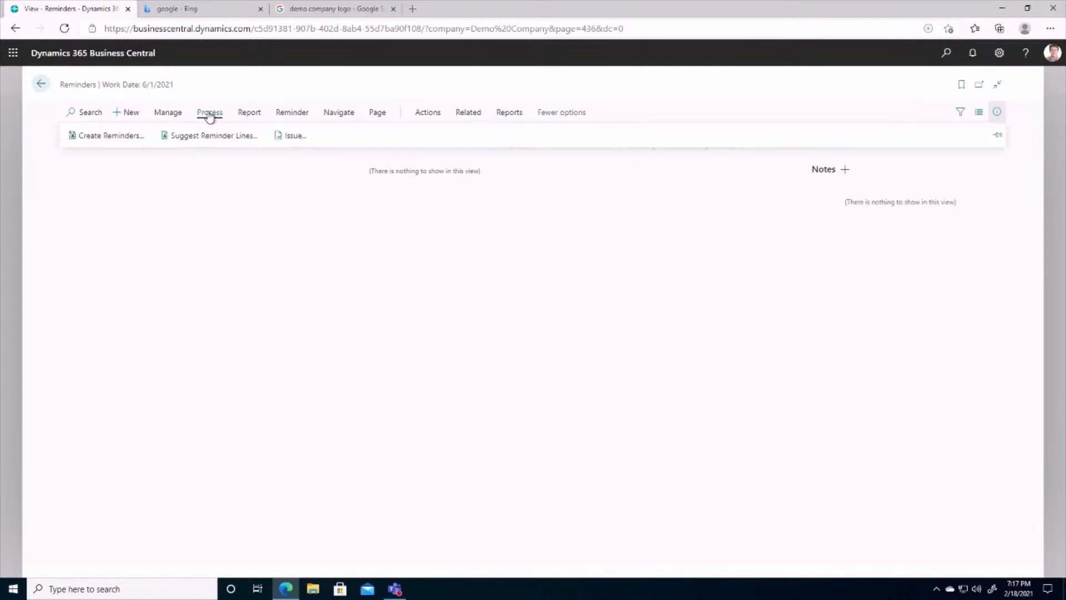
{"action": "left_click", "coordinate": [111, 139]}
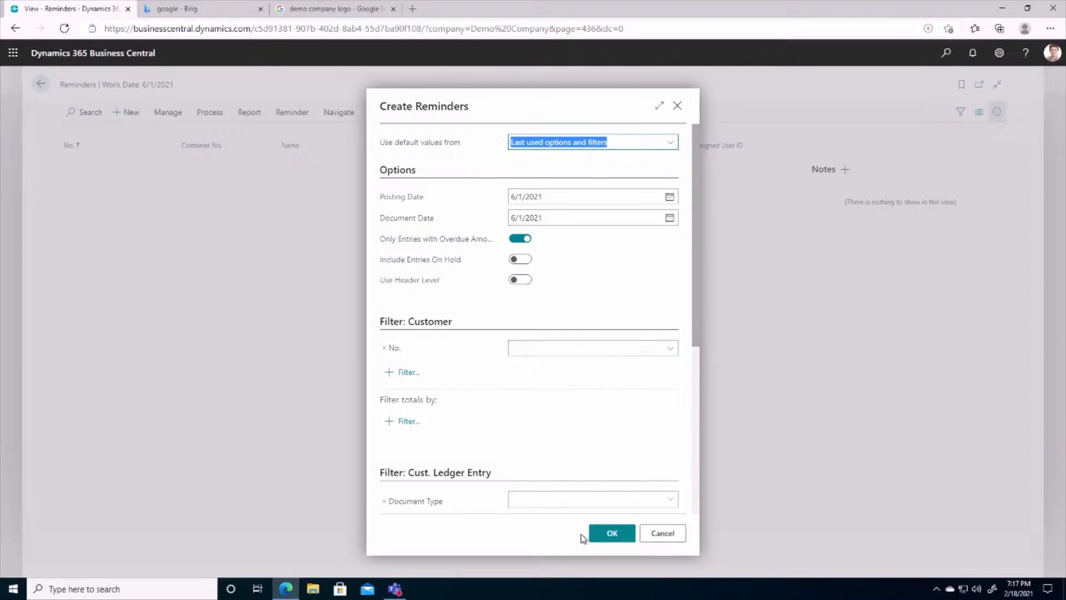
{"action": "left_click", "coordinate": [604, 537]}
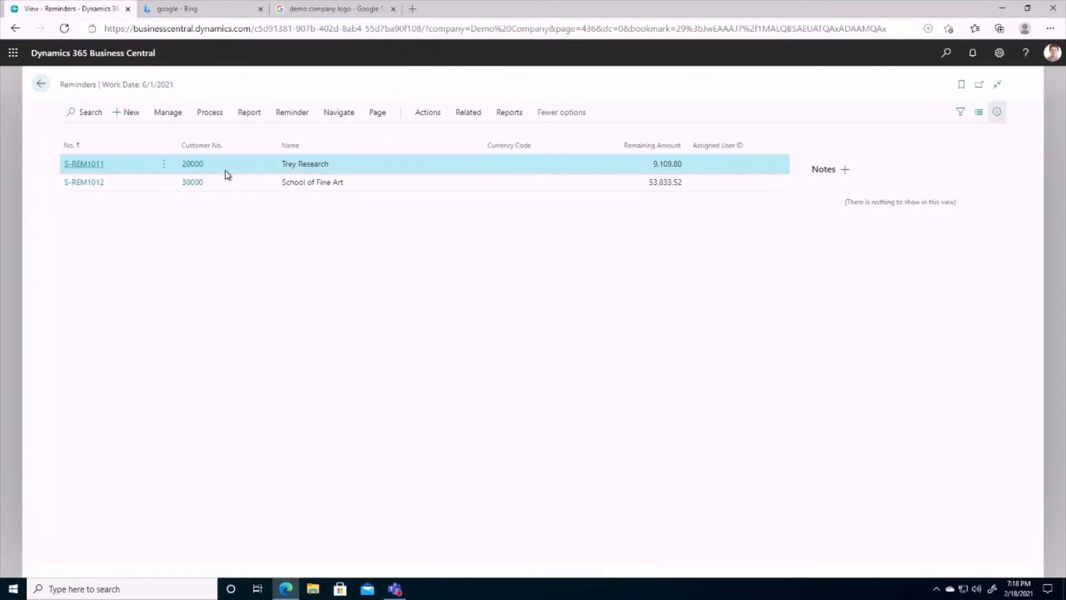
Step: Review the invoice lines and additional fee on the Trey Research reminder, and return to the Reminders list
{"action": "left_click", "coordinate": [74, 166]}
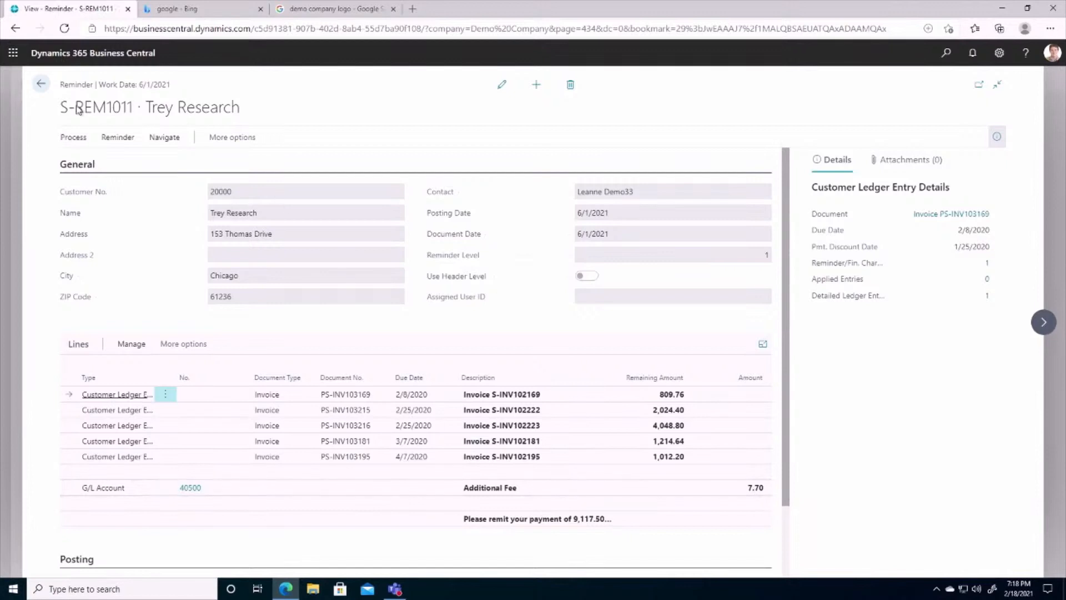
{"action": "left_click", "coordinate": [40, 86]}
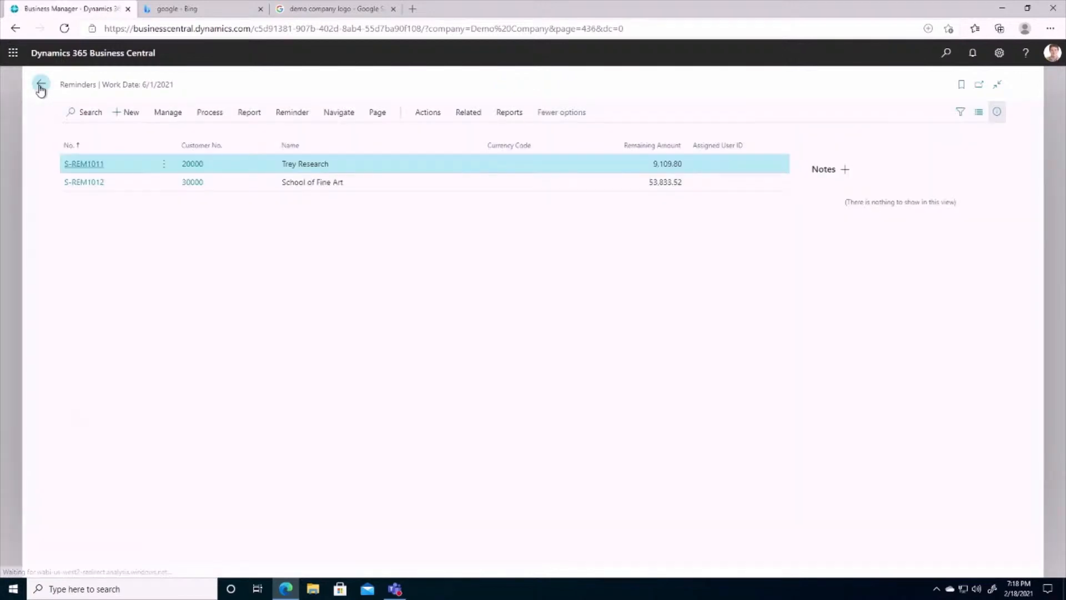
Step: Review the invoice lines and additional fee on the School of Fine Art reminder, and return to the Reminders list
{"action": "left_click", "coordinate": [90, 183]}
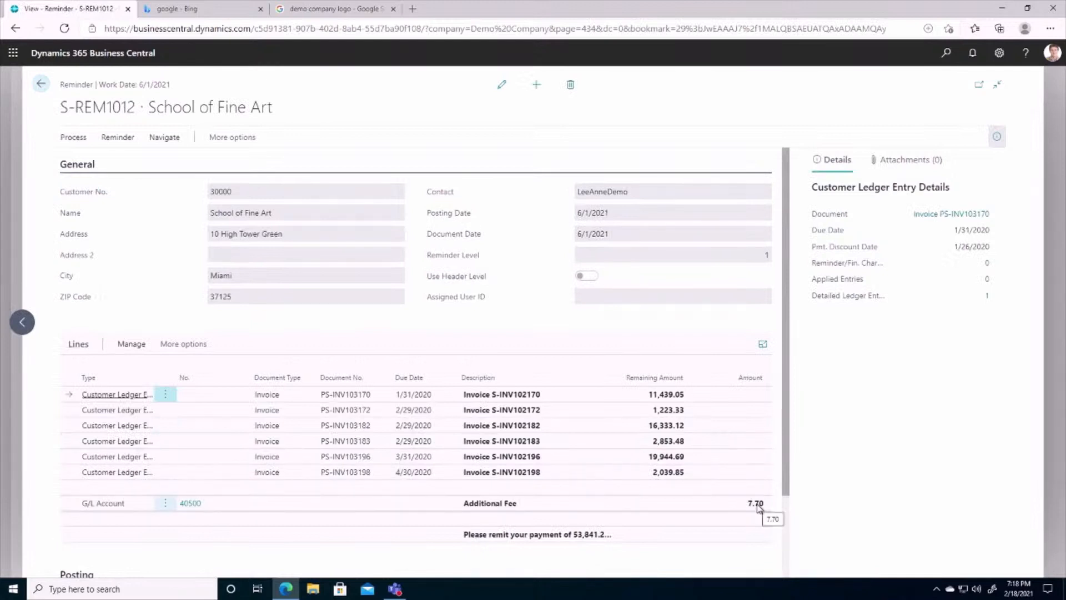
{"action": "left_click", "coordinate": [41, 87]}
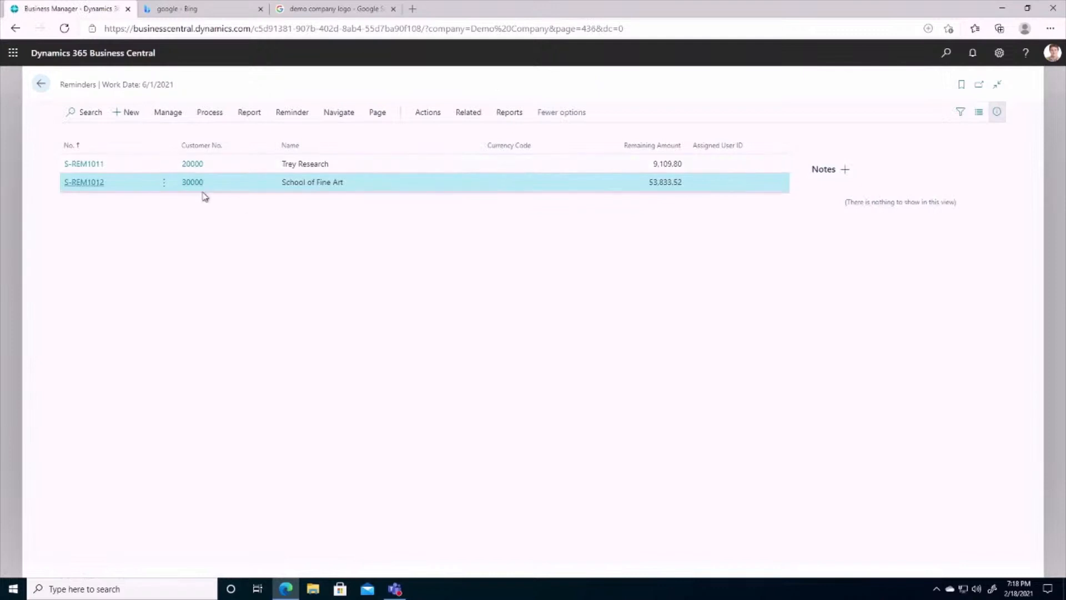
Step: Issue the Trey Research reminder with the Print option set to Email
{"action": "left_click", "coordinate": [120, 168]}
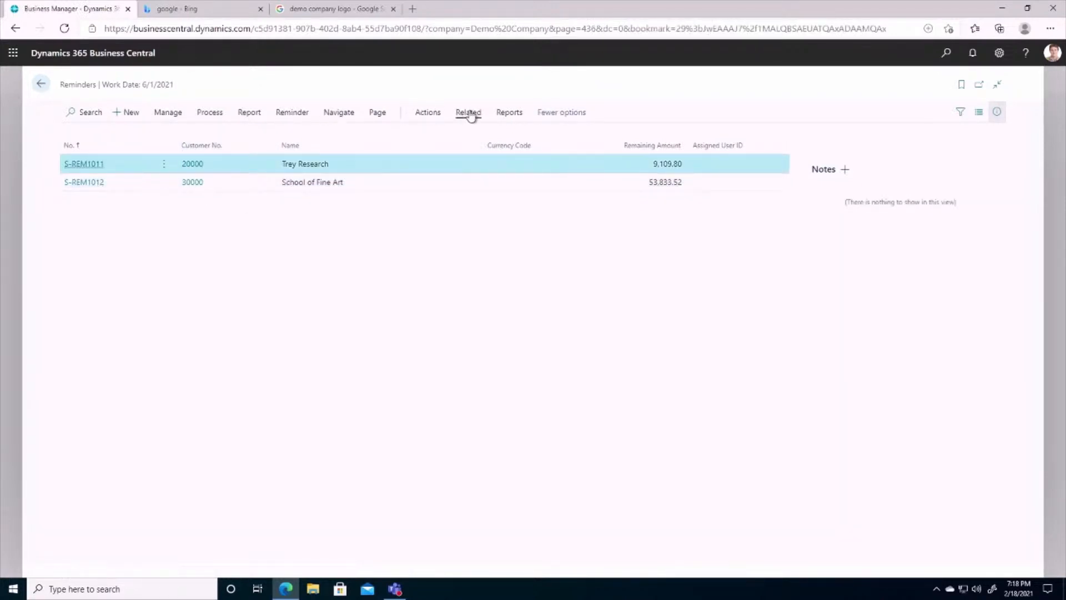
{"action": "left_click", "coordinate": [433, 115]}
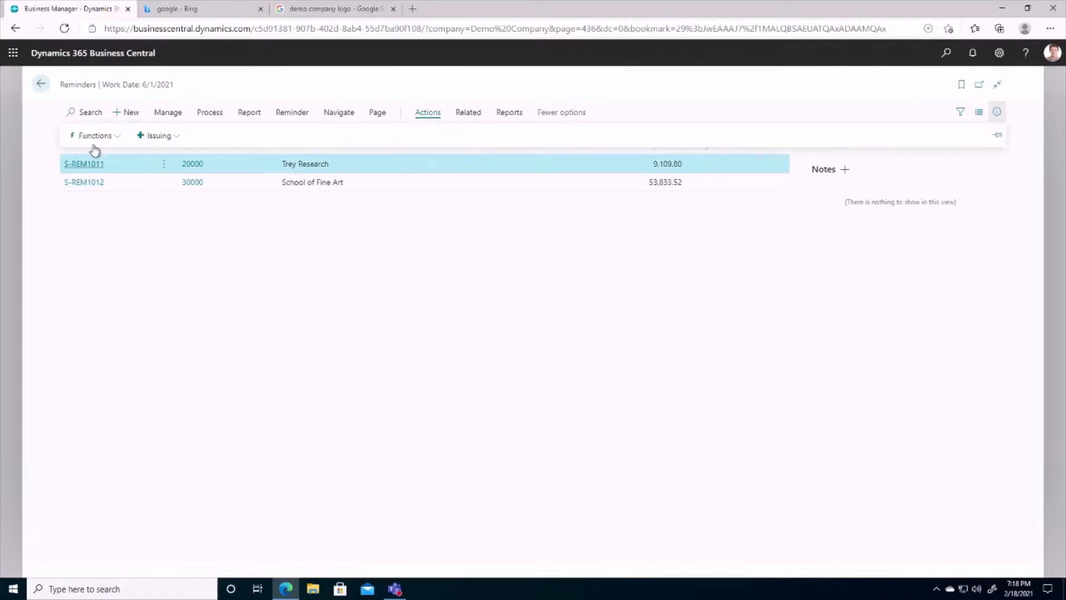
{"action": "left_click", "coordinate": [158, 139]}
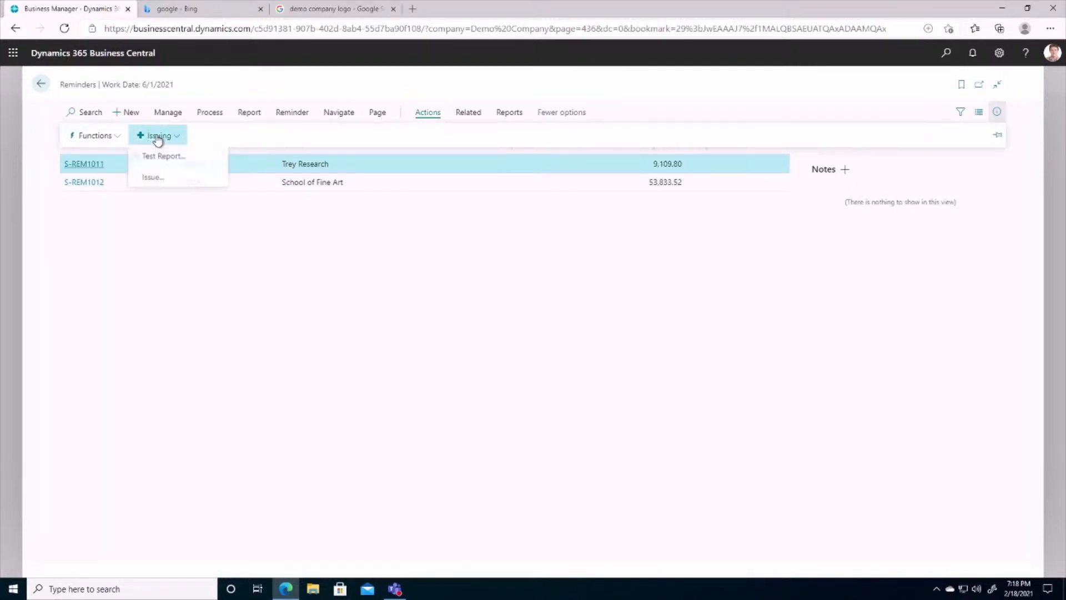
{"action": "left_click", "coordinate": [149, 178]}
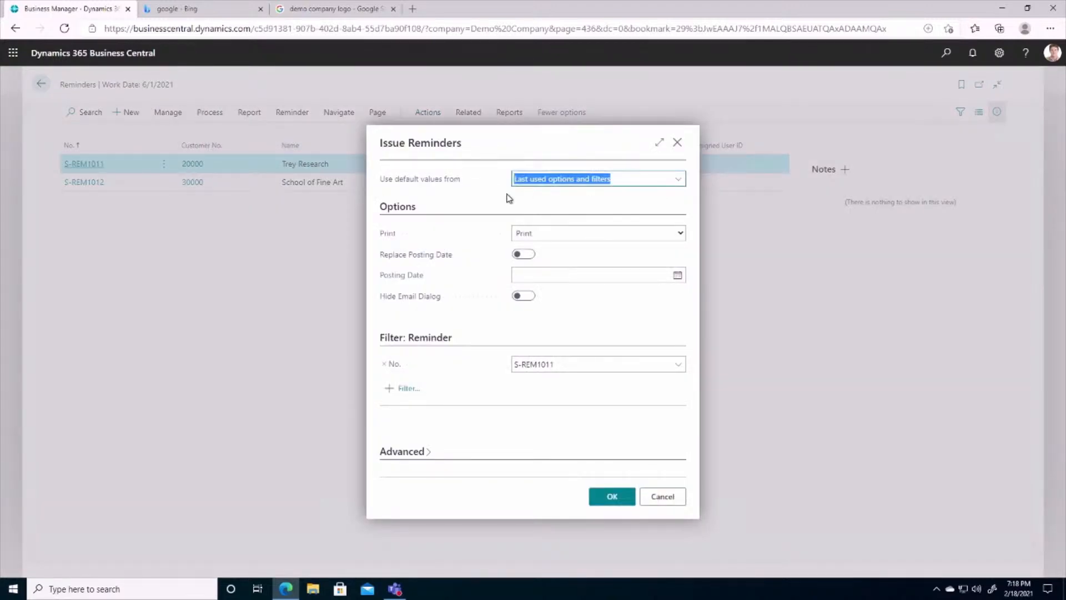
{"action": "left_click", "coordinate": [560, 240]}
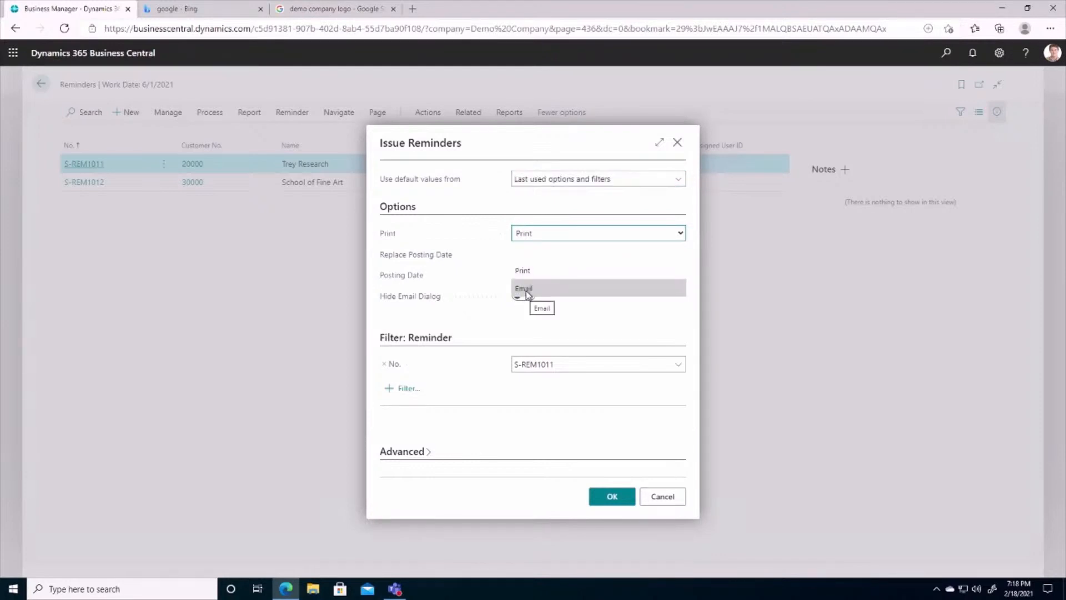
{"action": "left_click", "coordinate": [447, 208]}
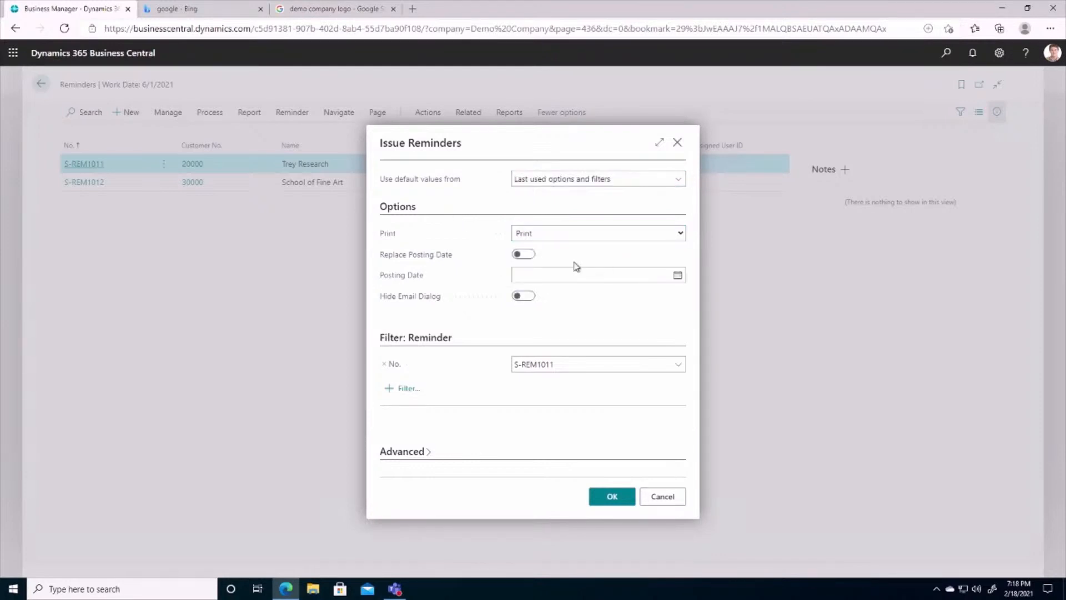
{"action": "left_click", "coordinate": [557, 236]}
{"action": "left_click", "coordinate": [522, 289]}
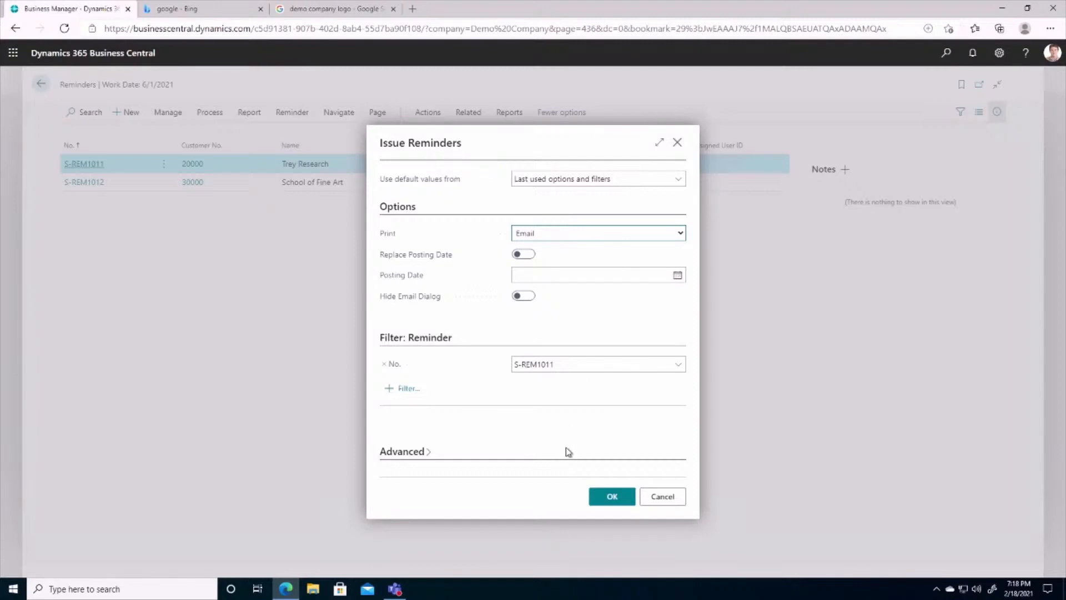
{"action": "left_click", "coordinate": [616, 499]}
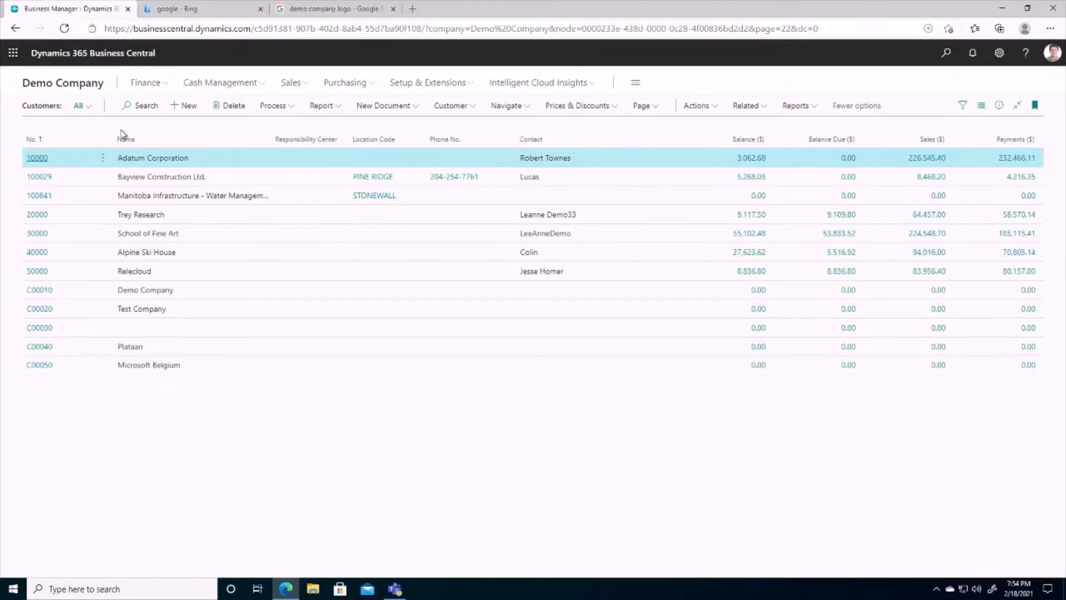
Step: Search for "statement" from the customer list and run the Standard Statement report with the output left as Preview
{"action": "left_click", "coordinate": [946, 53]}
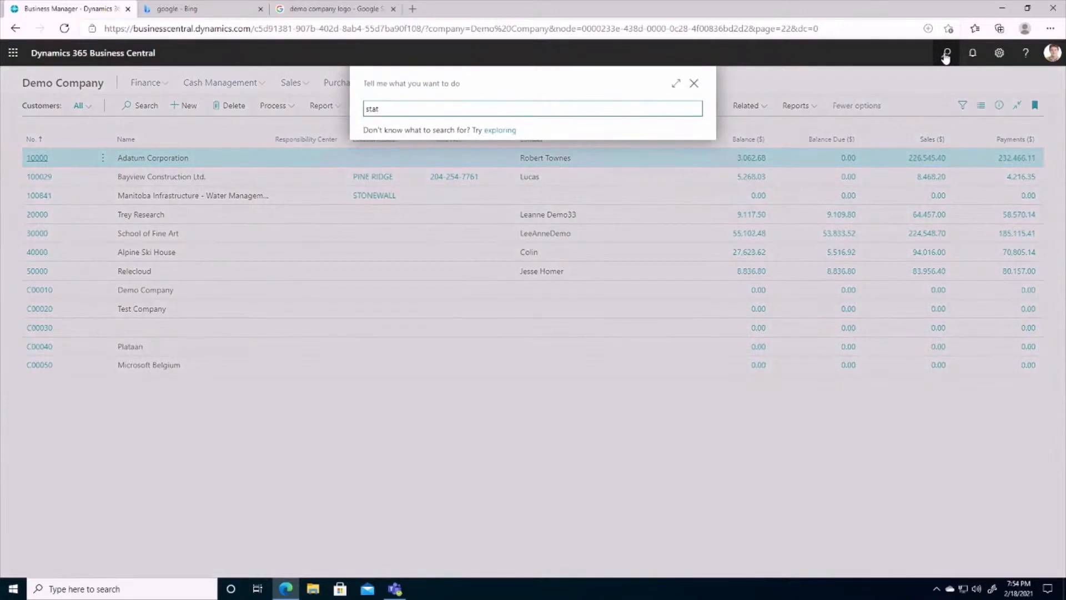
{"action": "type", "text": "statement"}
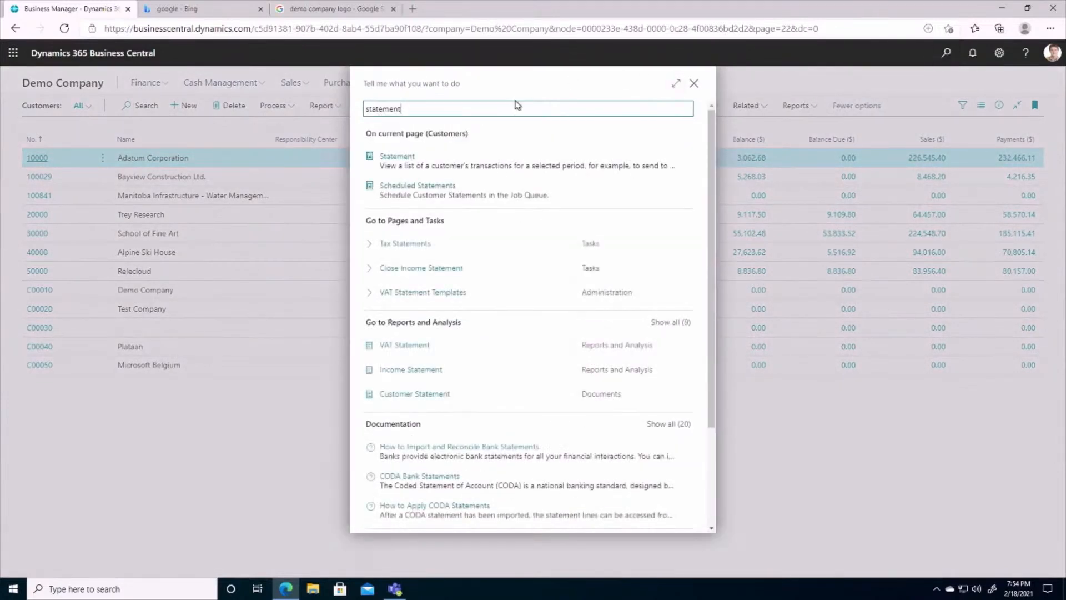
{"action": "left_click", "coordinate": [393, 161]}
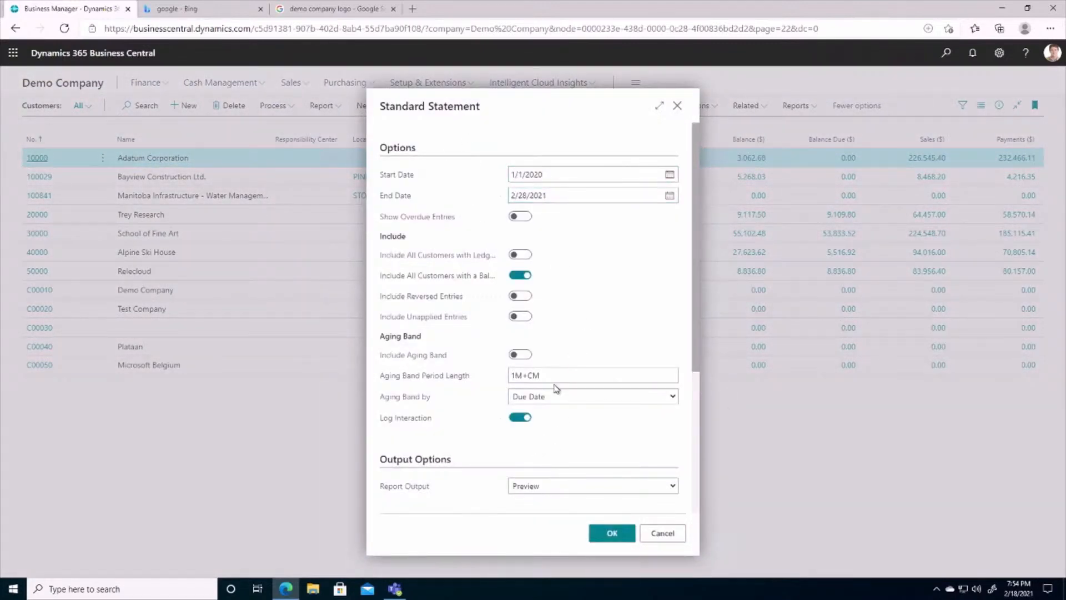
{"action": "left_click", "coordinate": [533, 491]}
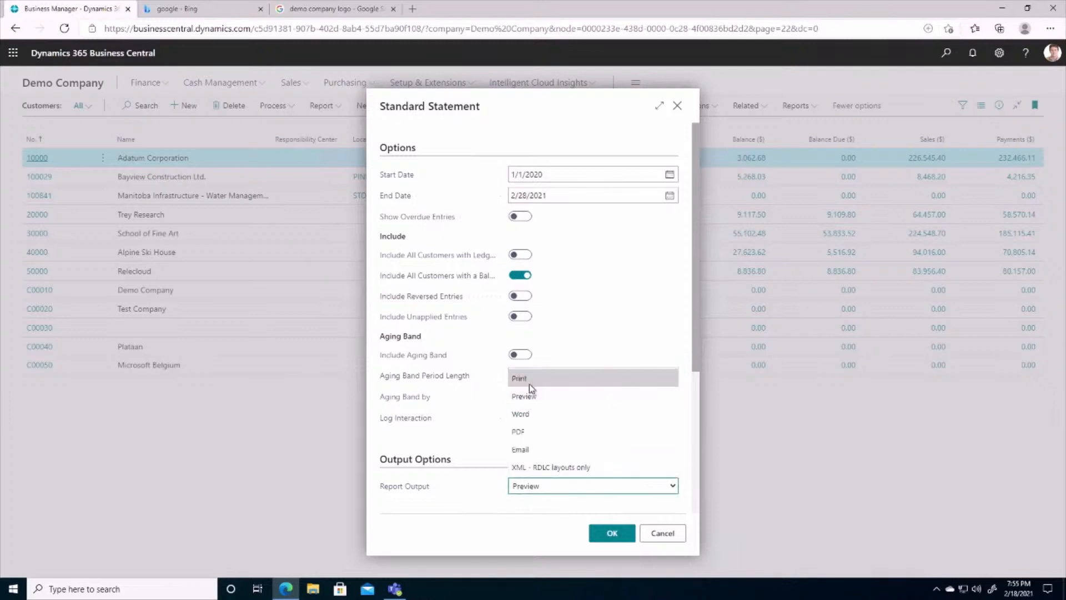
{"action": "left_click", "coordinate": [619, 284]}
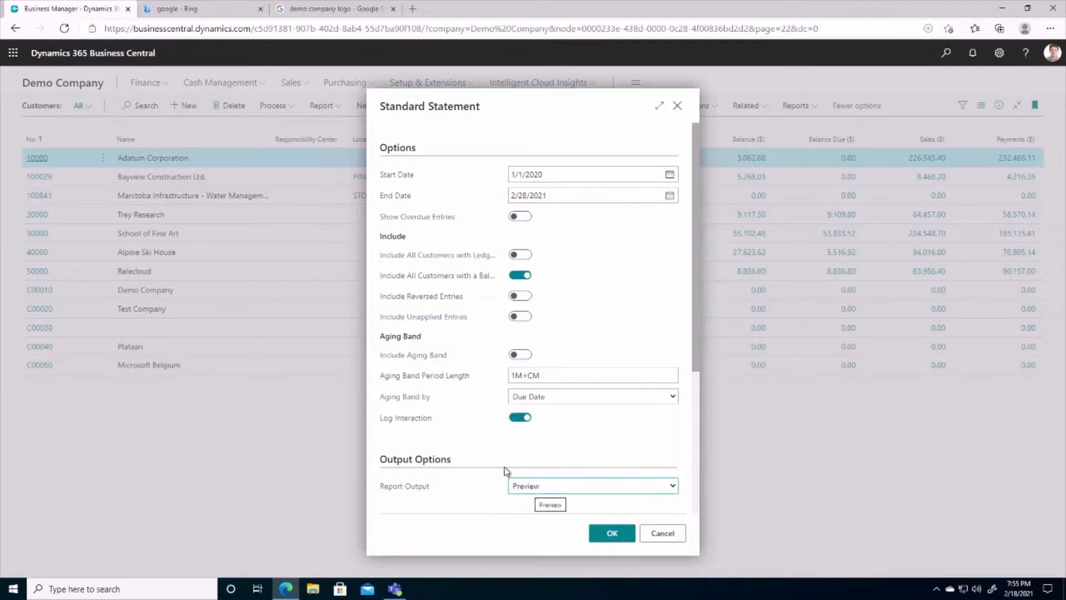
{"action": "left_click", "coordinate": [613, 538]}
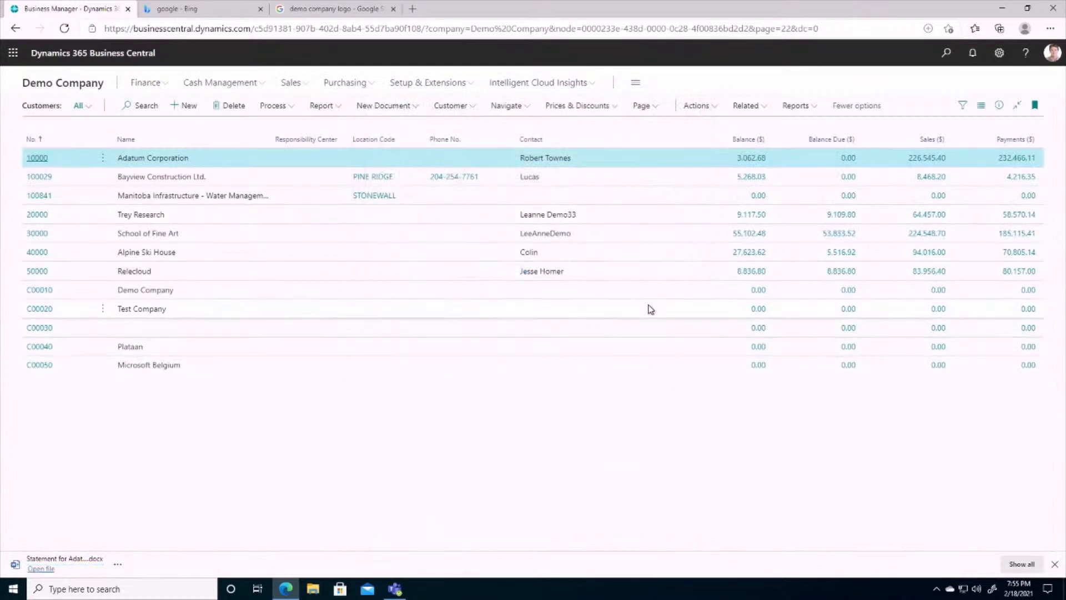
Step: Open the downloaded customer statement in Word, enable editing, and review the statement pages for each customer
{"action": "left_click", "coordinate": [40, 572]}
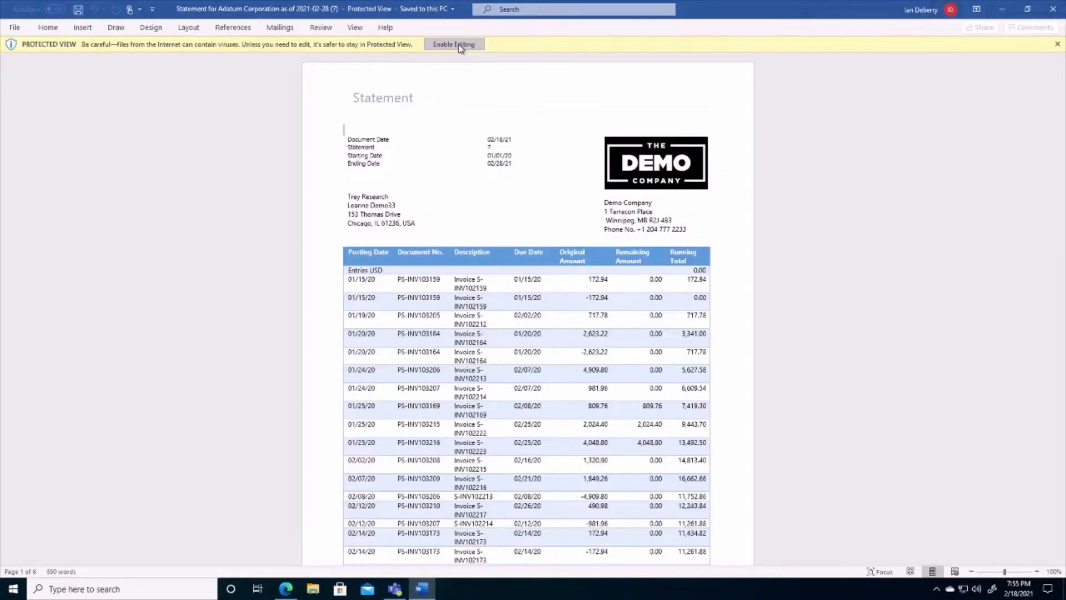
{"action": "left_click", "coordinate": [460, 45]}
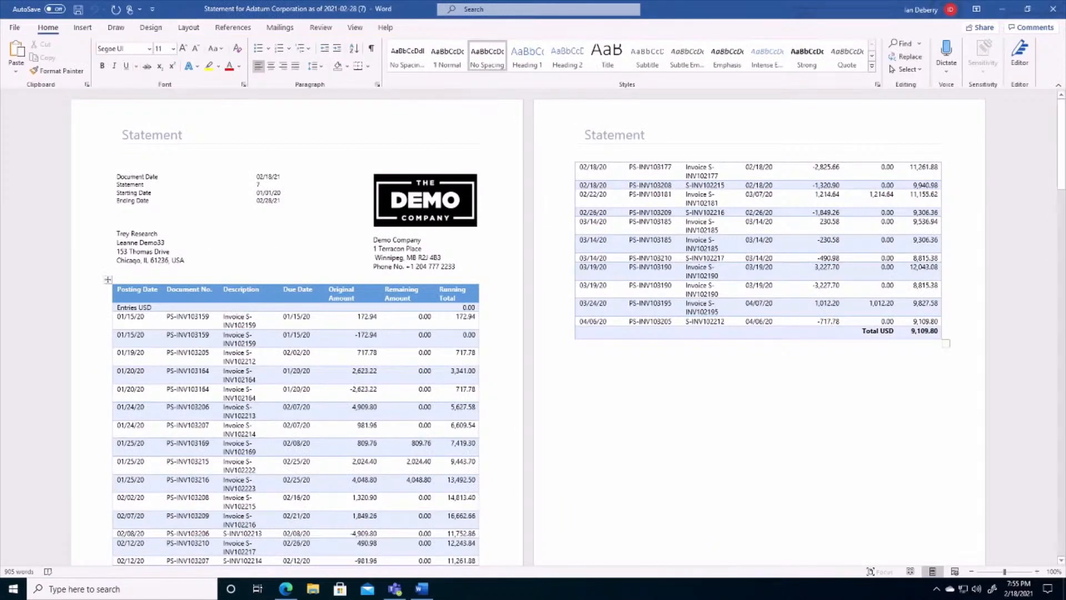
{"action": "scroll", "coordinate": [381, 251], "scroll_direction": "down", "scroll_amount": 15}
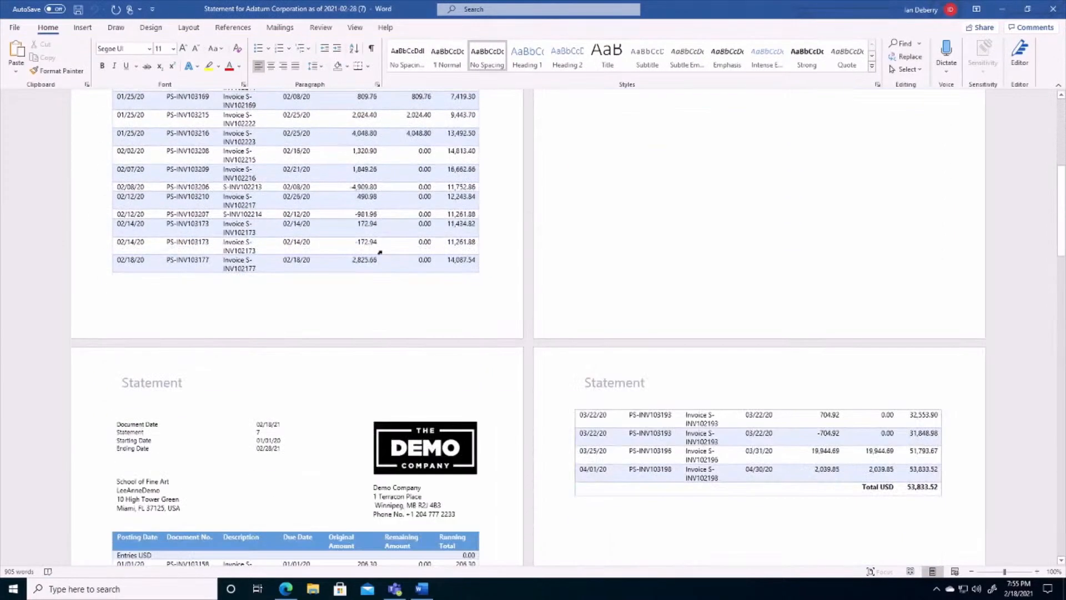
{"action": "scroll", "coordinate": [380, 251], "scroll_direction": "down", "scroll_amount": 4}
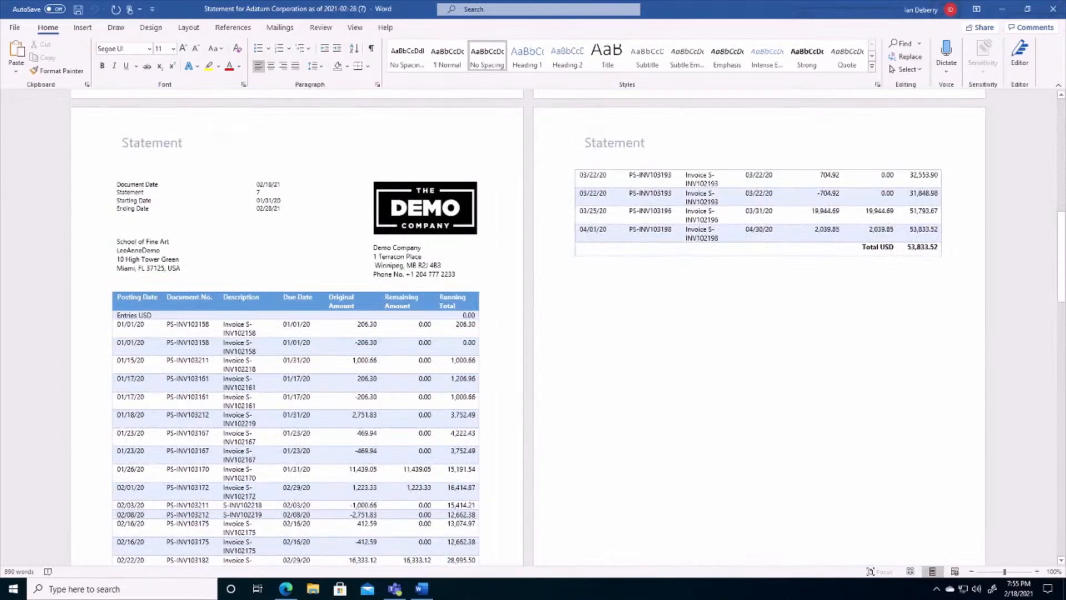
{"action": "scroll", "coordinate": [137, 236], "scroll_direction": "down", "scroll_amount": 3}
{"action": "scroll", "coordinate": [137, 236], "scroll_direction": "down", "scroll_amount": 20}
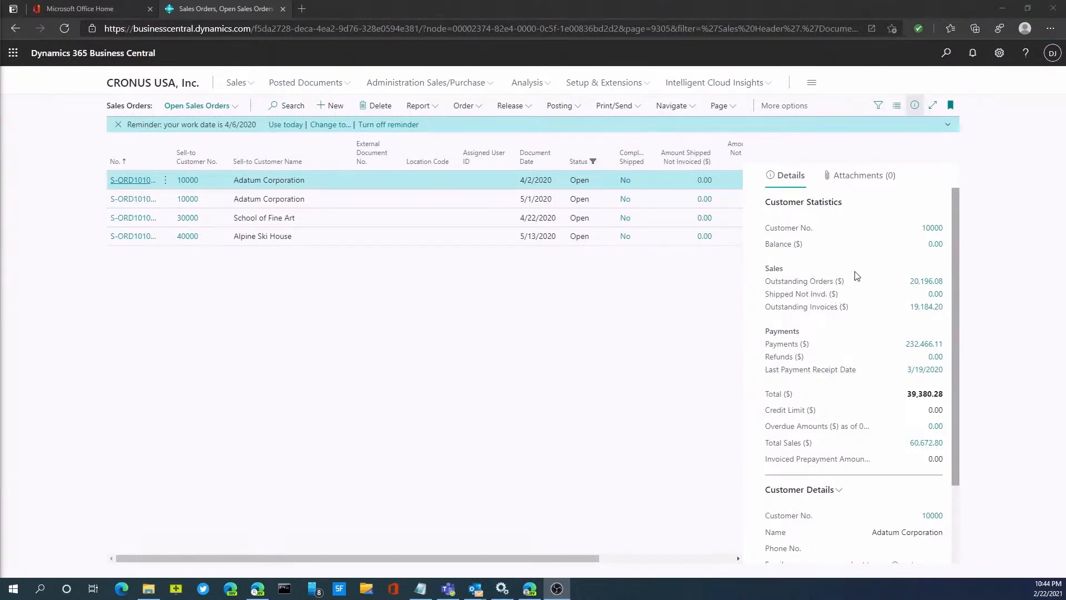
Step: Add the note "Please review this document" to the first Adatum Corporation sales order
{"action": "left_click", "coordinate": [850, 176]}
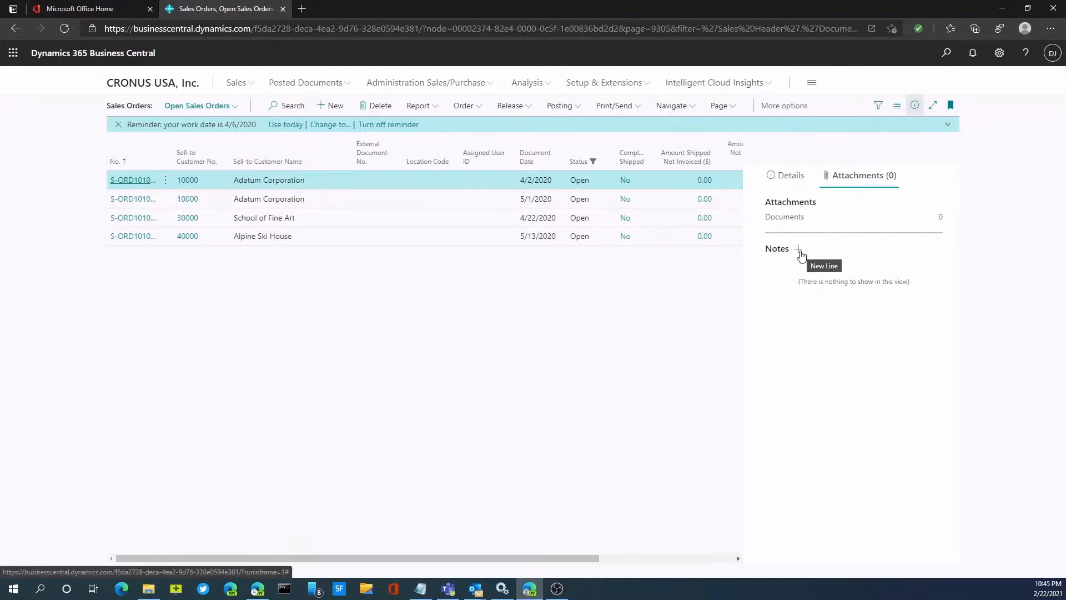
{"action": "left_click", "coordinate": [800, 251]}
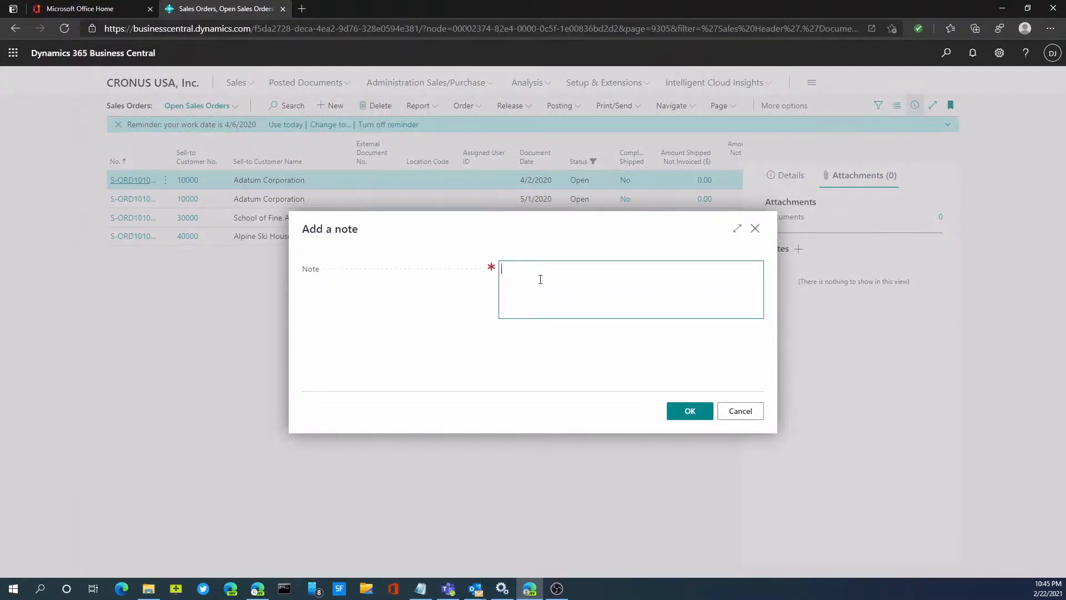
{"action": "type", "text": "Please review this document"}
{"action": "left_click", "coordinate": [680, 411]}
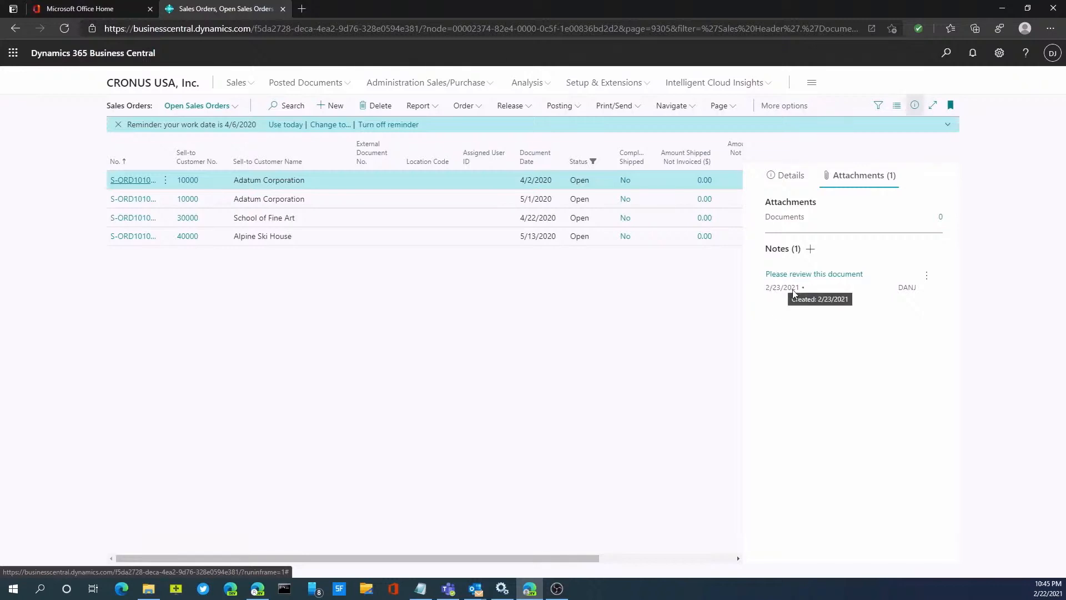
Step: Check the actions available for the new note, and look at the sales order's Attached Documents list before closing it
{"action": "left_click", "coordinate": [929, 277]}
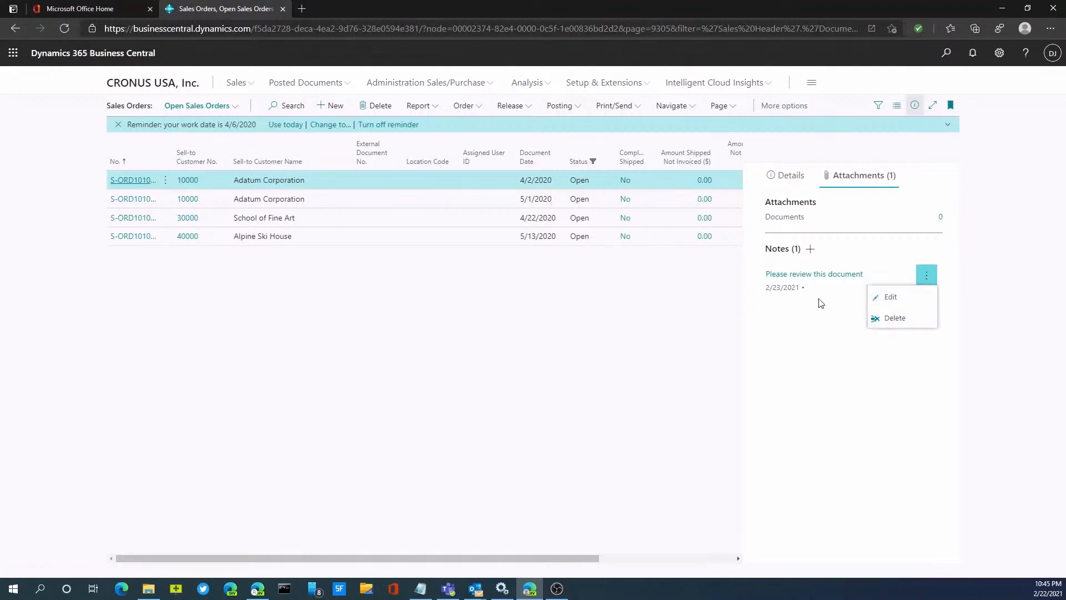
{"action": "left_click", "coordinate": [795, 181]}
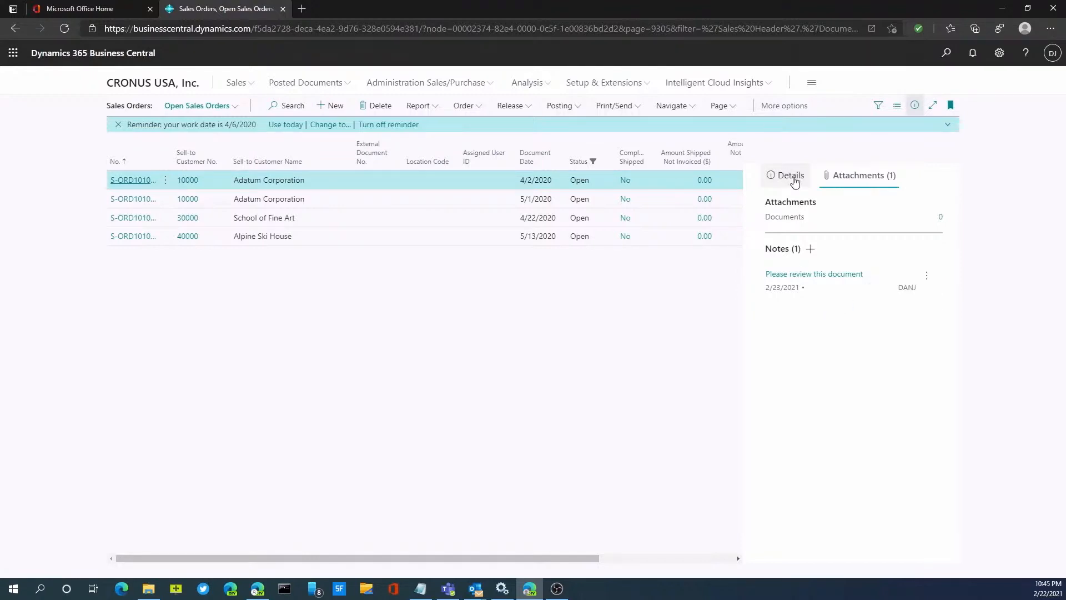
{"action": "left_click", "coordinate": [794, 182]}
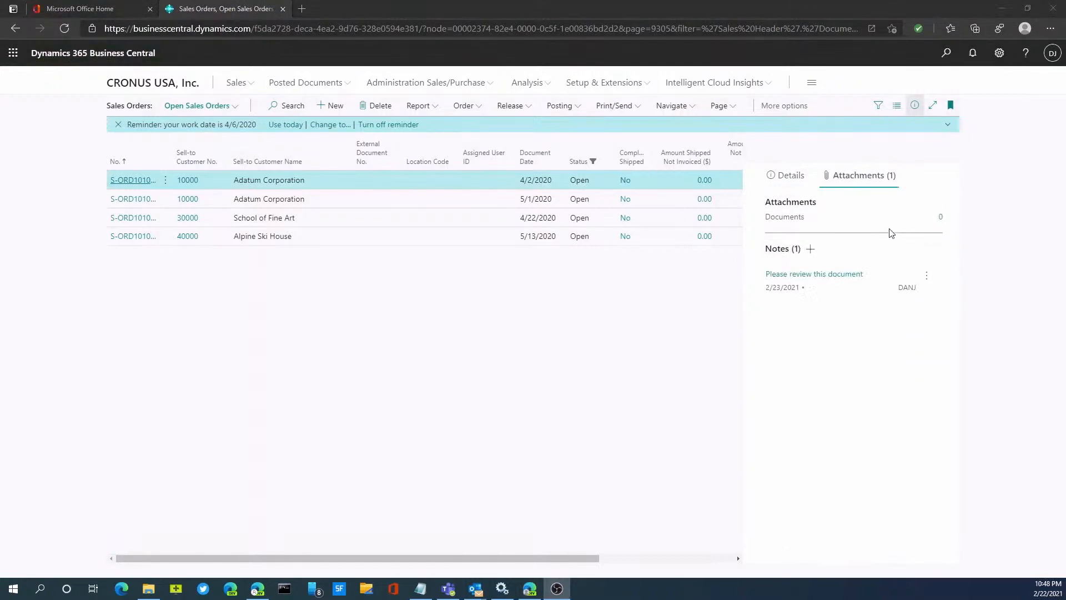
{"action": "left_click", "coordinate": [941, 217]}
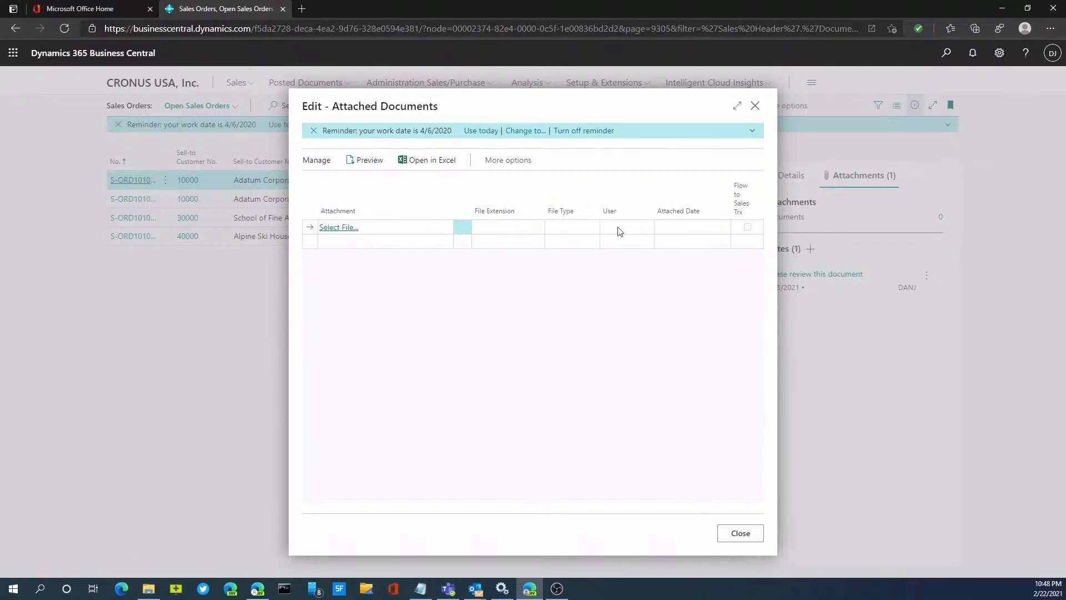
{"action": "left_click", "coordinate": [740, 533]}
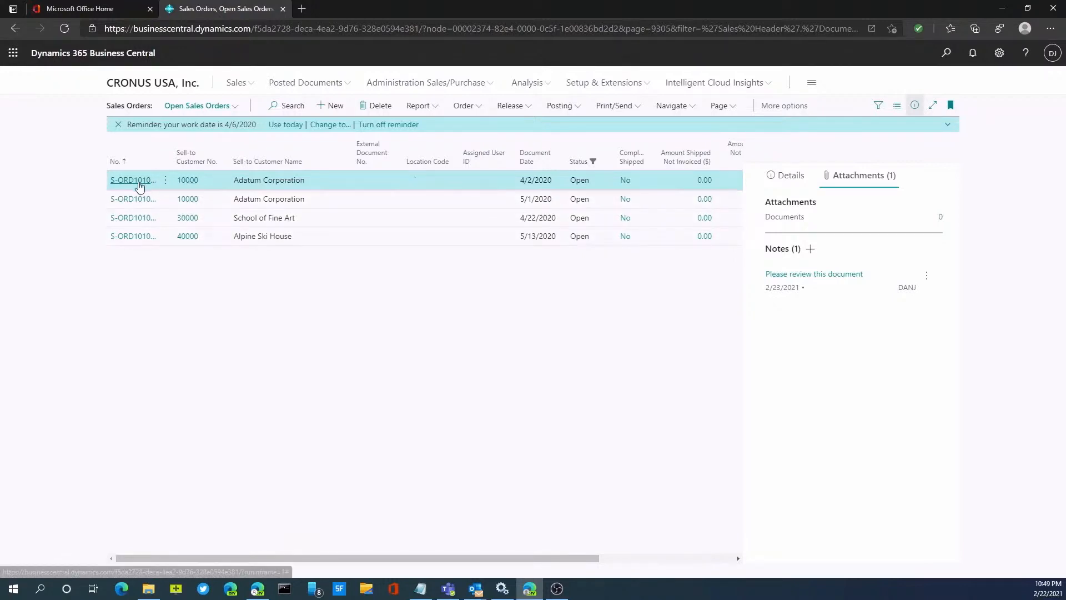
Step: Attach the Order Confirmation as a PDF to the first Adatum Corporation sales order
{"action": "left_click", "coordinate": [609, 105]}
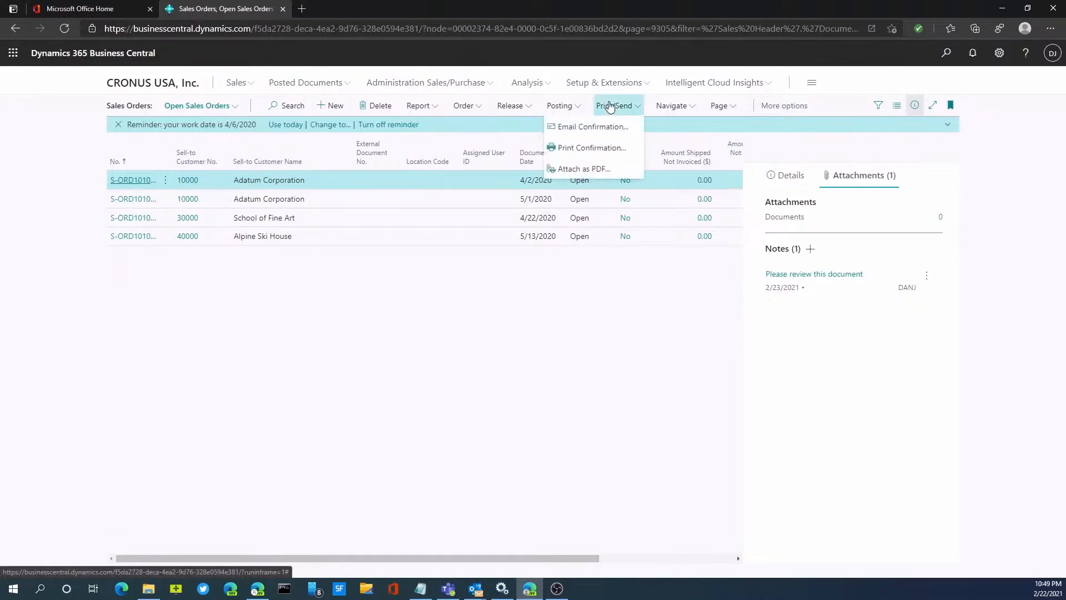
{"action": "left_click", "coordinate": [582, 174]}
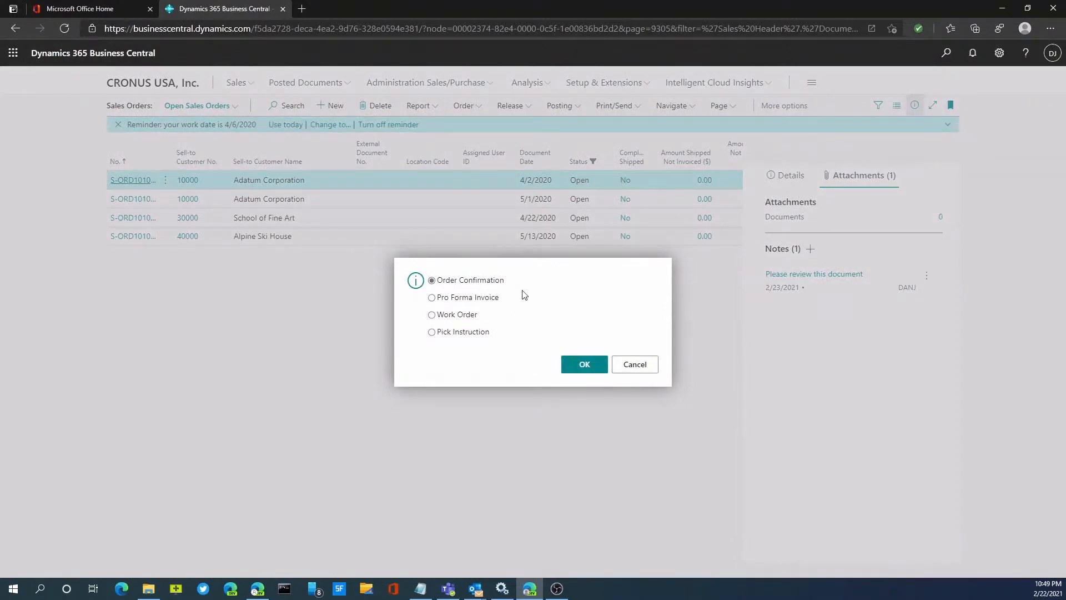
{"action": "left_click", "coordinate": [574, 366]}
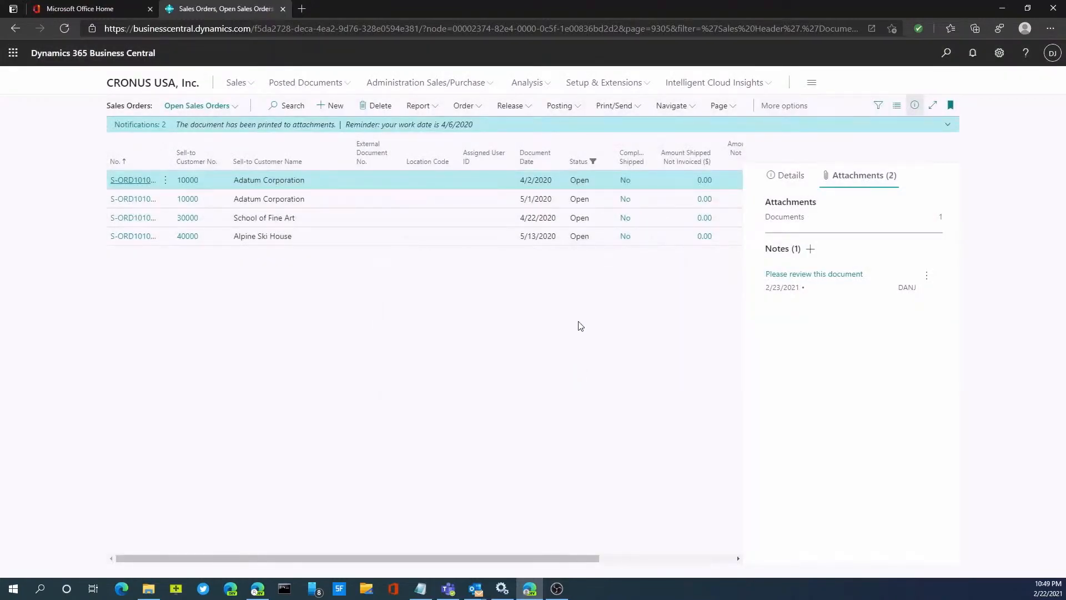
Step: Preview the sales confirmation PDF from the order's attached documents and open the downloaded file
{"action": "left_click", "coordinate": [941, 220]}
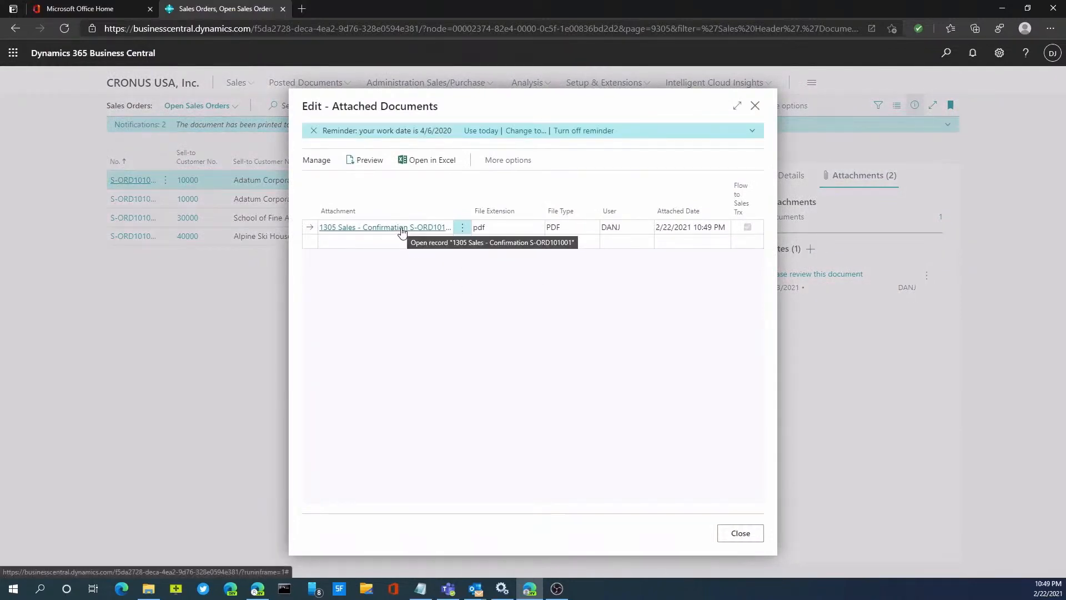
{"action": "left_click", "coordinate": [376, 164]}
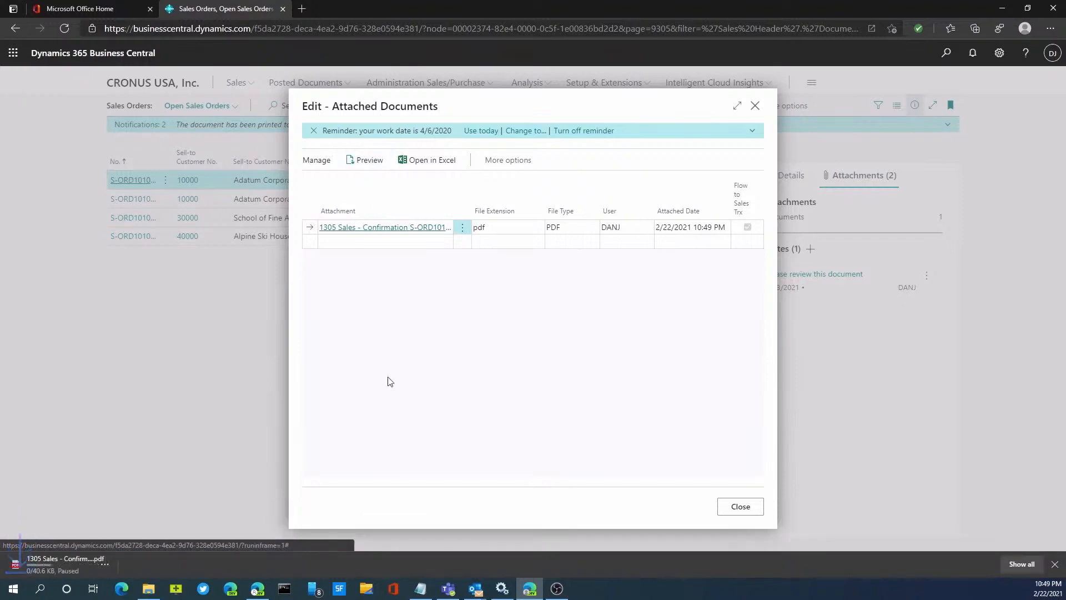
{"action": "left_click", "coordinate": [71, 562]}
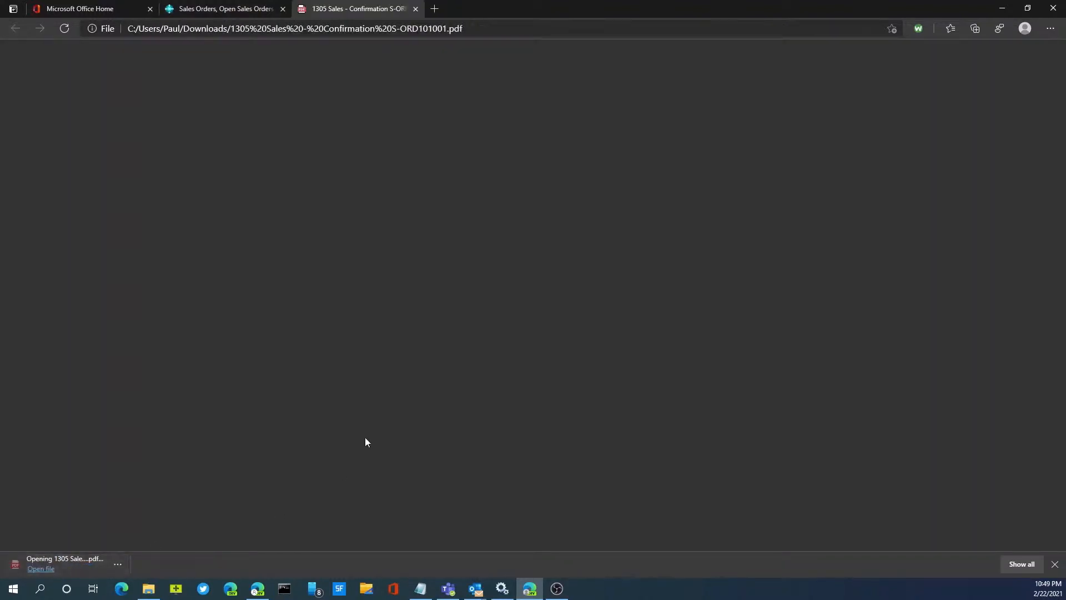
Step: Read through the Order Confirmation PDF from the addresses to the totals, and close it
{"action": "scroll", "coordinate": [554, 346], "scroll_direction": "down", "scroll_amount": 2}
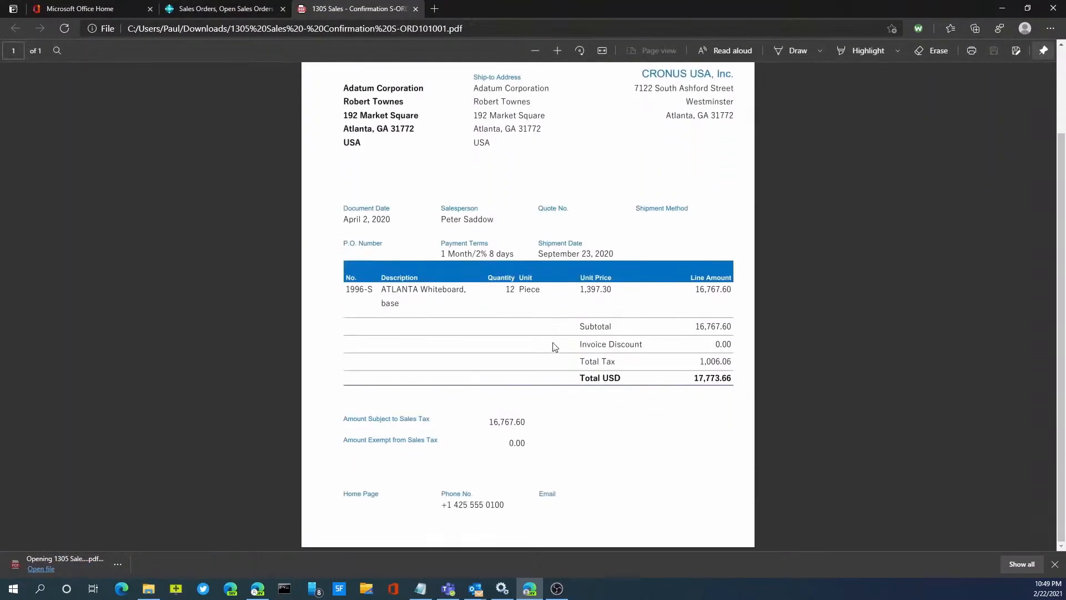
{"action": "scroll", "coordinate": [552, 350], "scroll_direction": "up", "scroll_amount": 2}
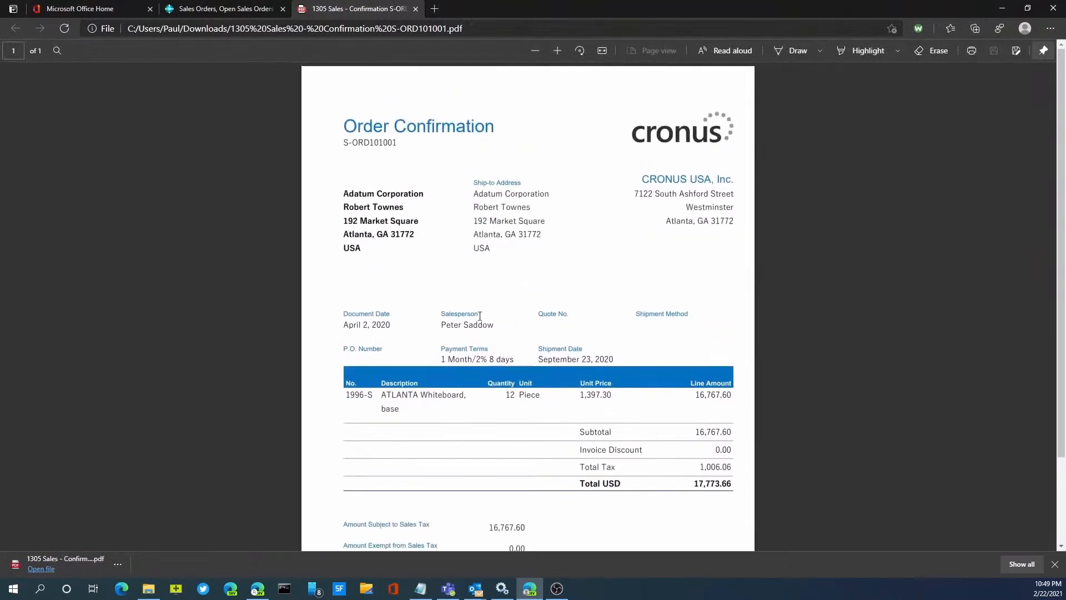
{"action": "scroll", "coordinate": [541, 333], "scroll_direction": "down", "scroll_amount": 2}
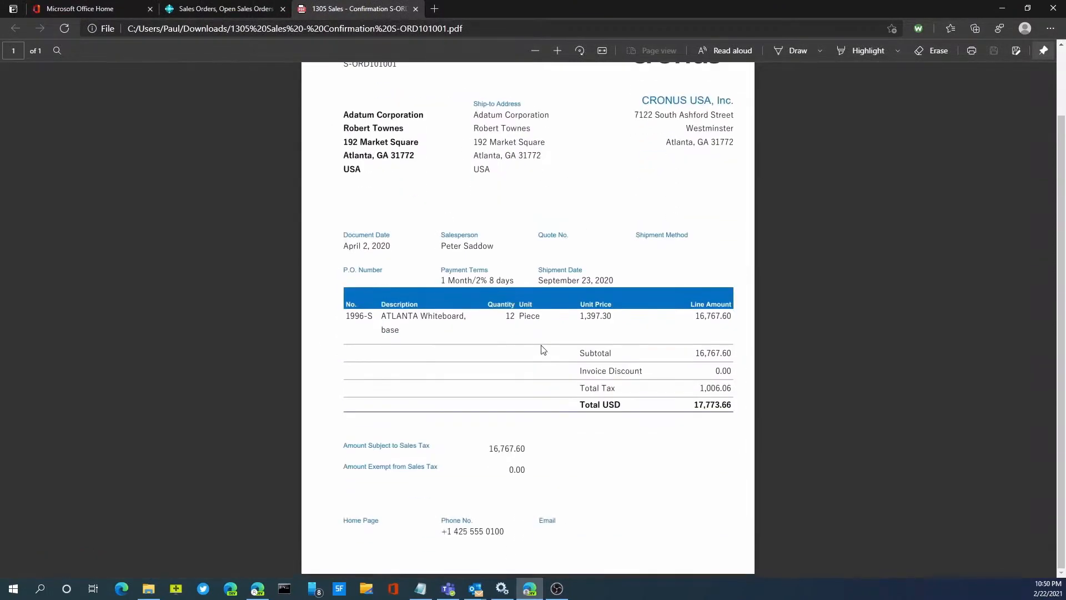
{"action": "left_click", "coordinate": [415, 9]}
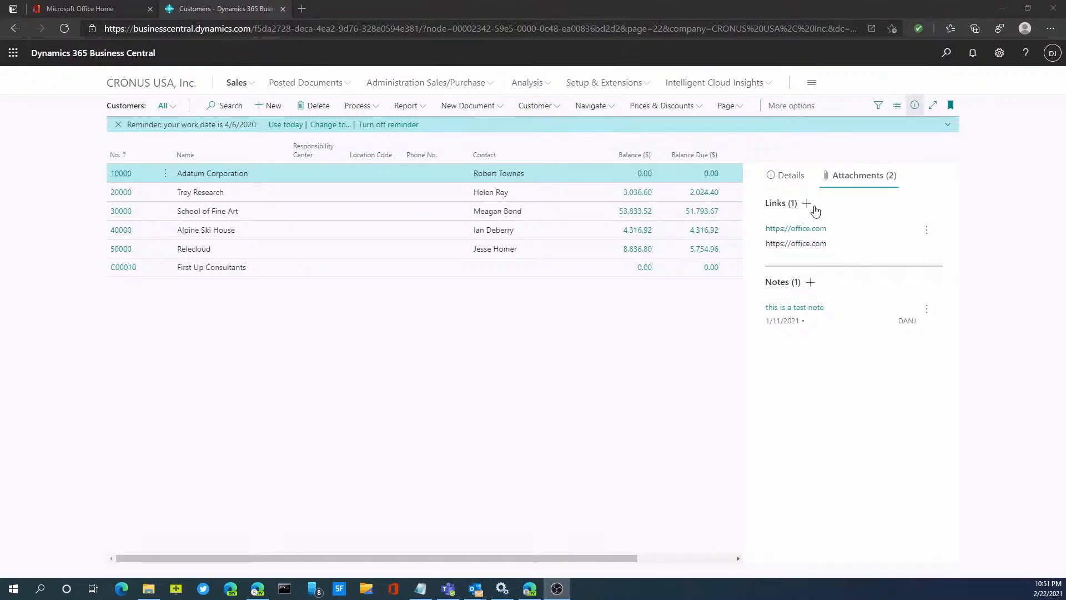
Step: Look at the fields for adding a link to the Adatum Corporation customer, and cancel without adding one
{"action": "left_click", "coordinate": [807, 203]}
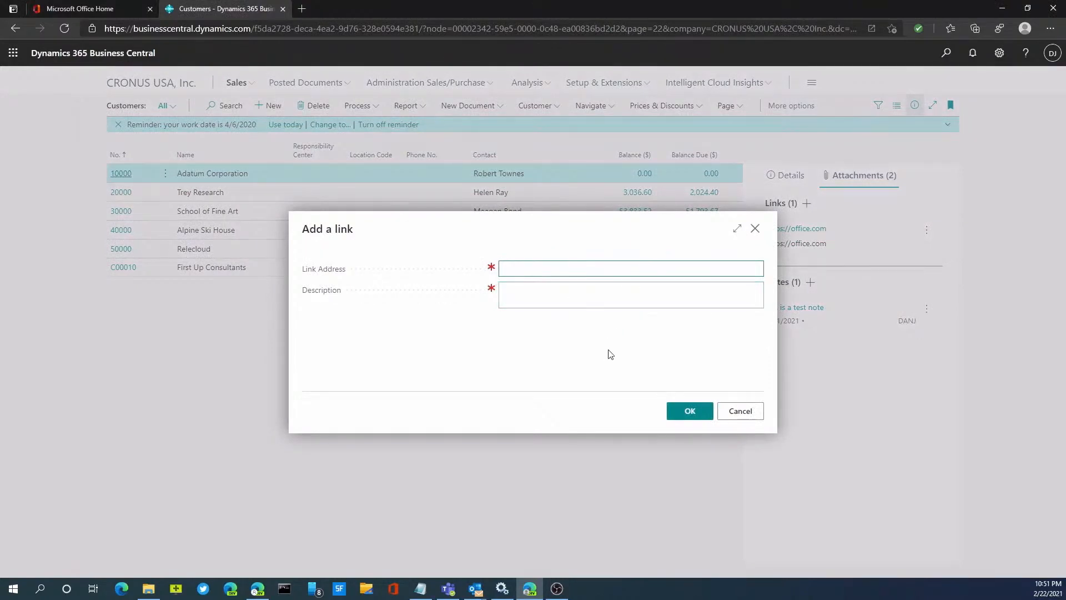
{"action": "left_click", "coordinate": [738, 413]}
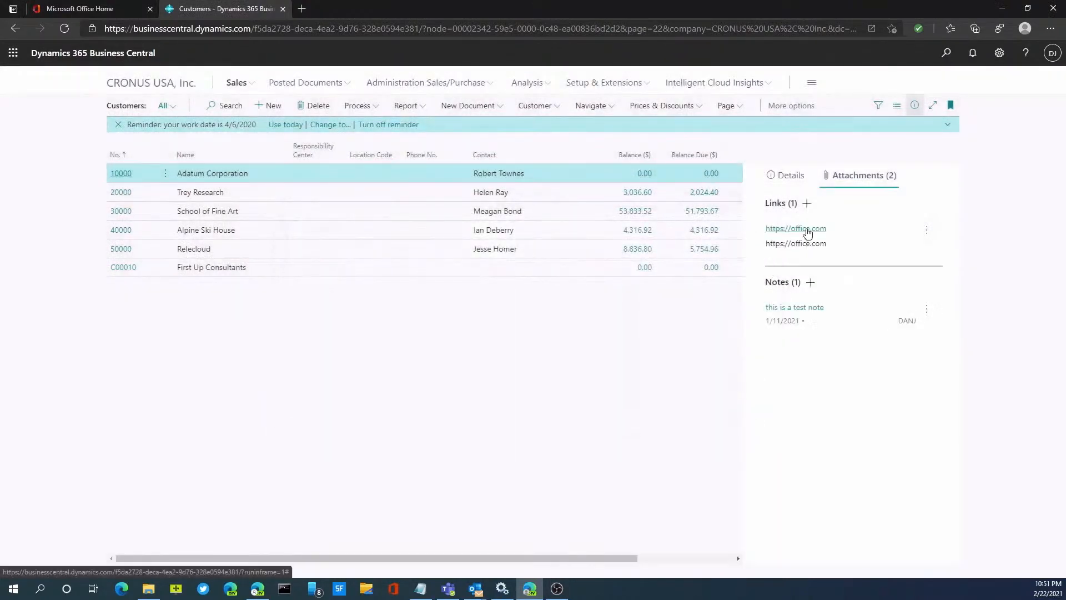
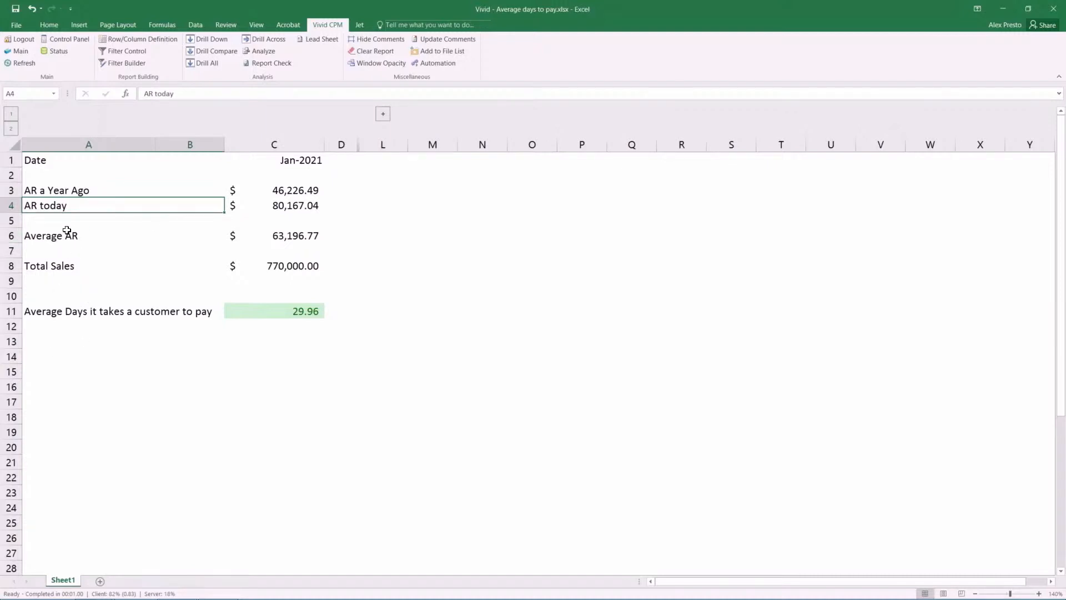
Step: In the Excel average-days-to-pay workbook, examine the Total Sales label and the formula for the average days a customer takes to pay
{"action": "left_click", "coordinate": [65, 268]}
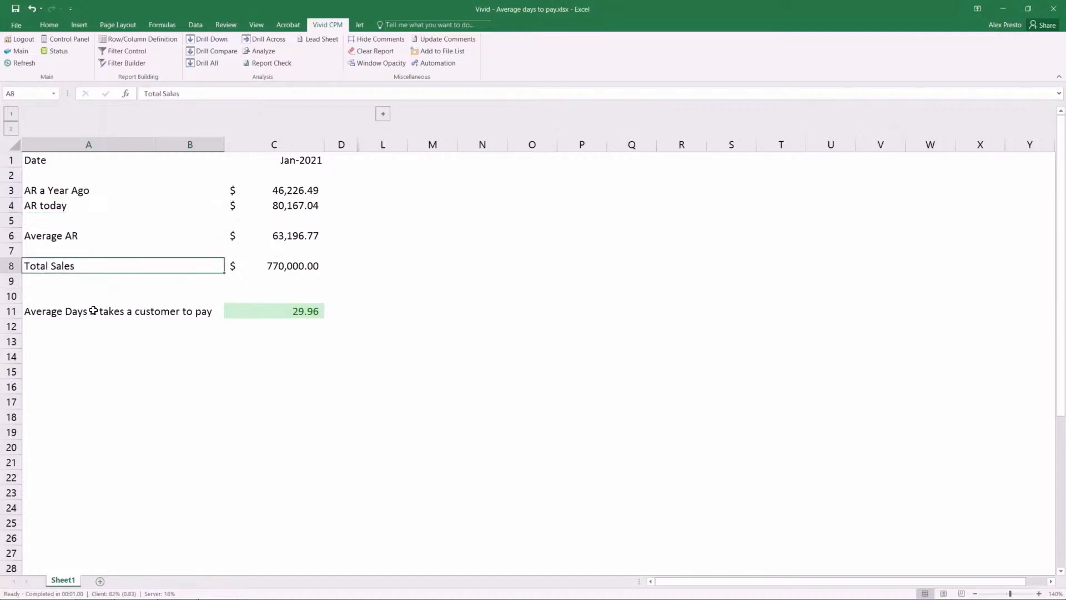
{"action": "key", "text": "Down"}
{"action": "key", "text": "Down"}
{"action": "key", "text": "Down"}
{"action": "left_click", "coordinate": [305, 310]}
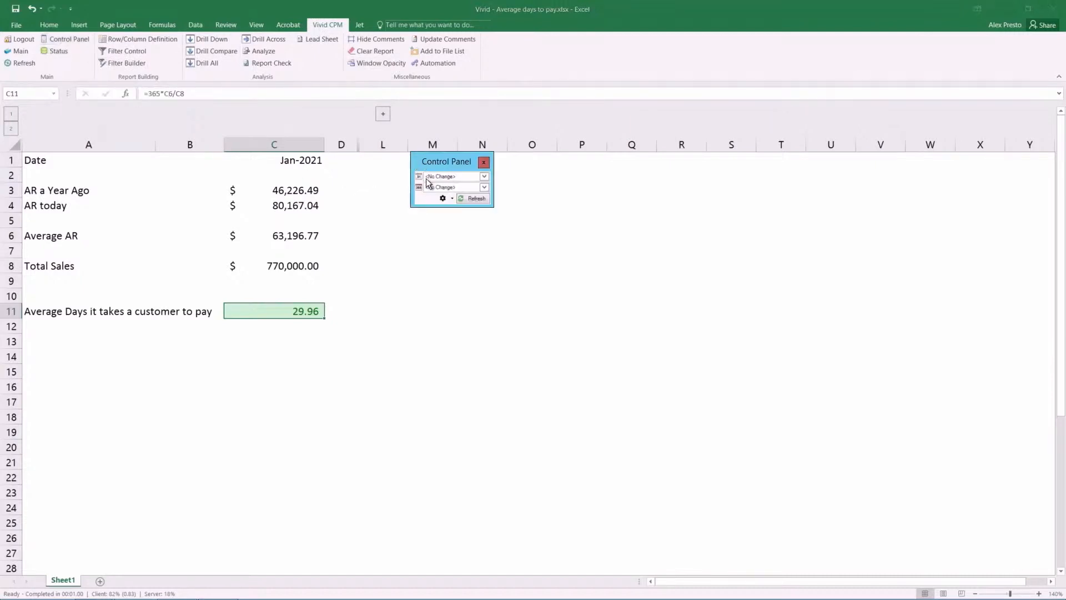
Step: Set the report's period to February / February YTD and its year to 2021, and refresh the report
{"action": "left_click", "coordinate": [485, 176]}
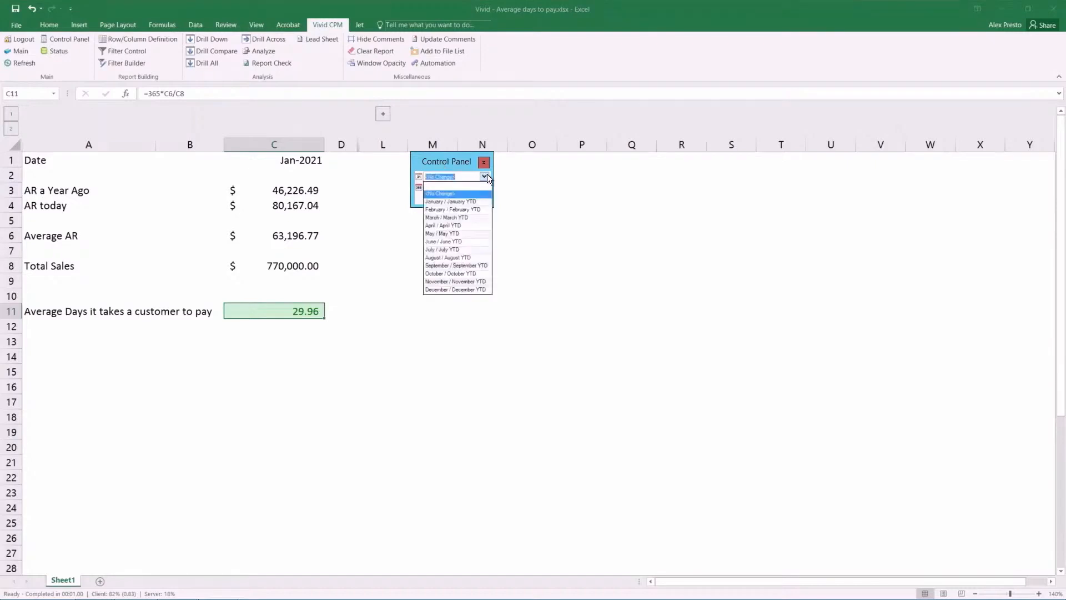
{"action": "left_click", "coordinate": [455, 211]}
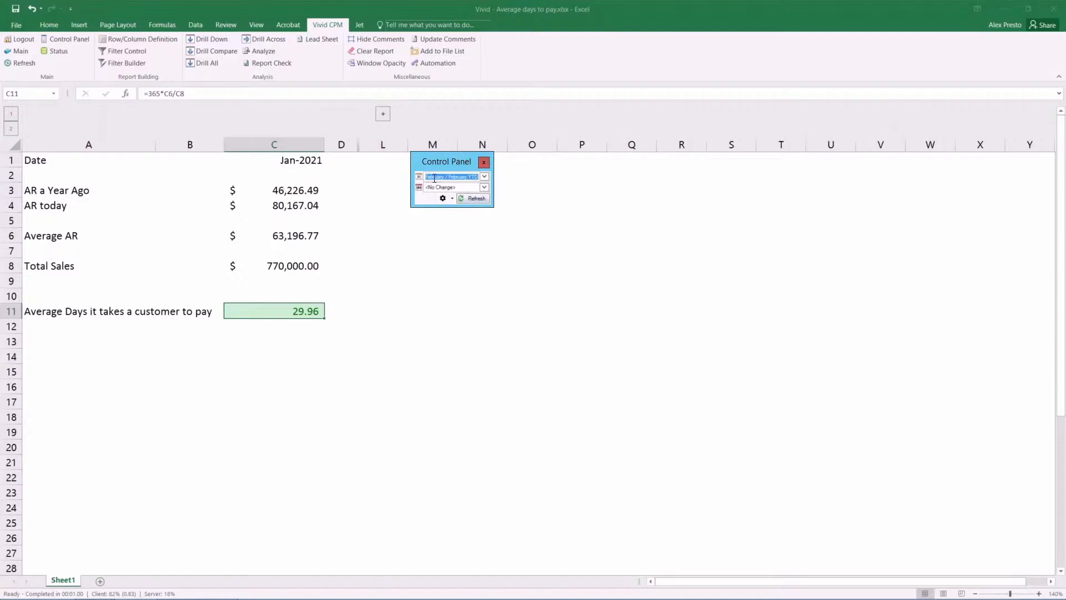
{"action": "left_click", "coordinate": [485, 187]}
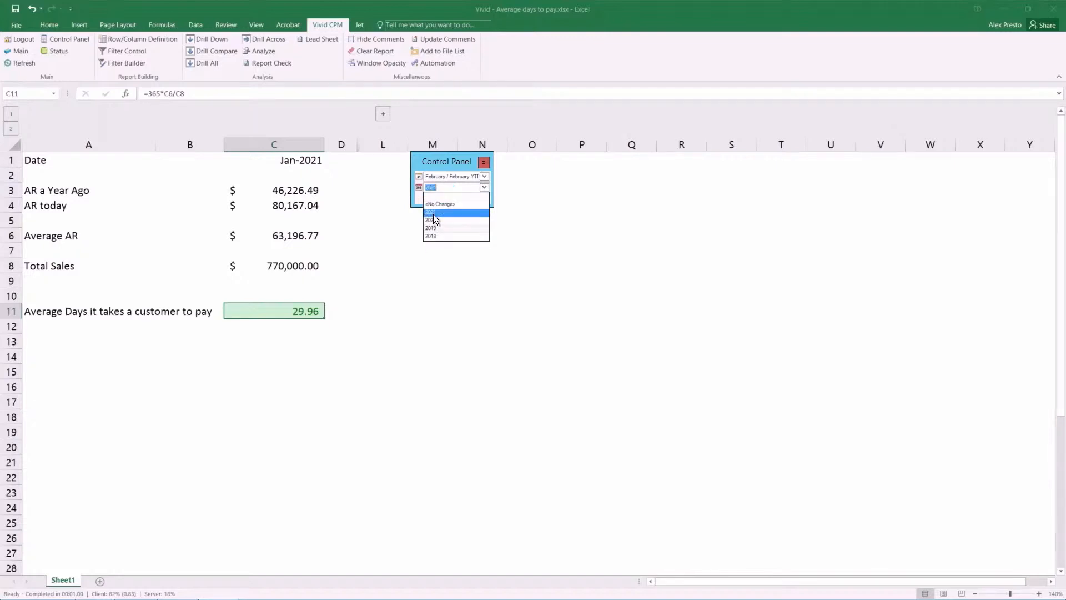
{"action": "left_click", "coordinate": [433, 214]}
{"action": "left_click", "coordinate": [469, 201]}
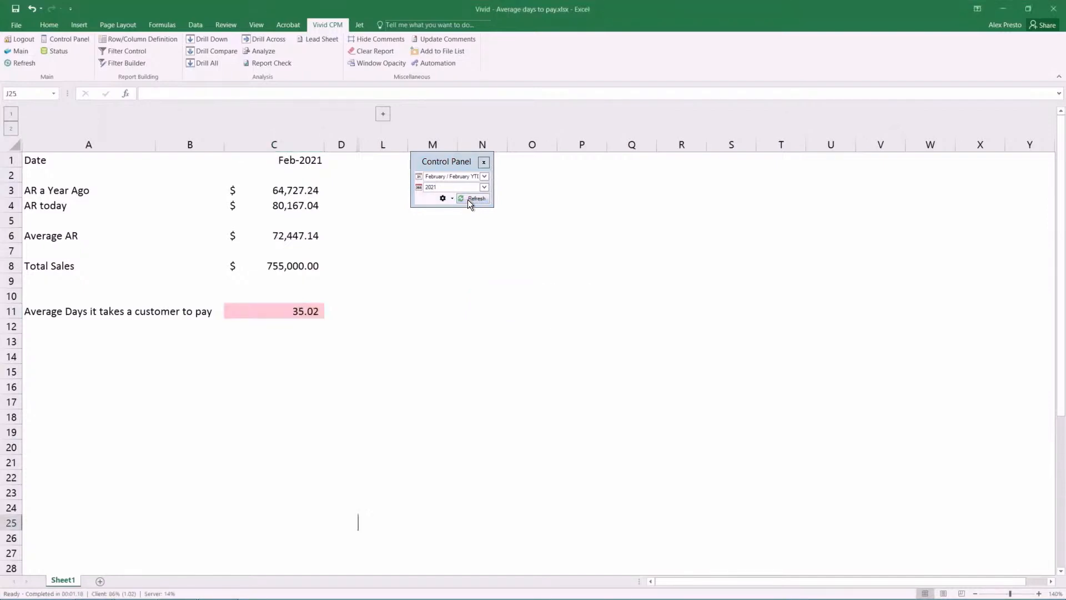
Step: Check the average days result, set the report's period to March / March YTD, and refresh the report
{"action": "left_click", "coordinate": [281, 311]}
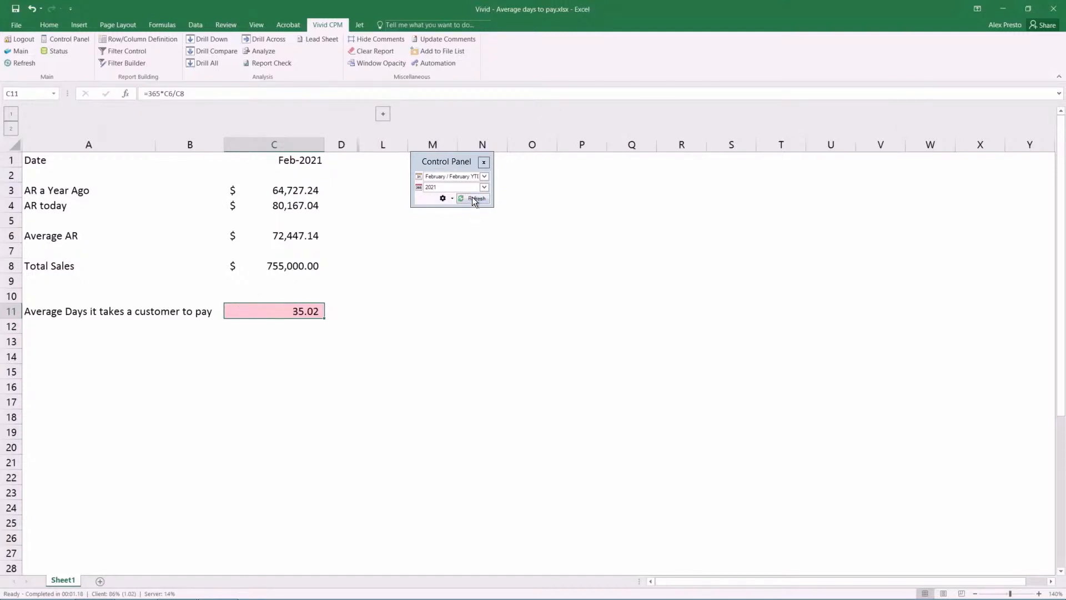
{"action": "left_click", "coordinate": [484, 176]}
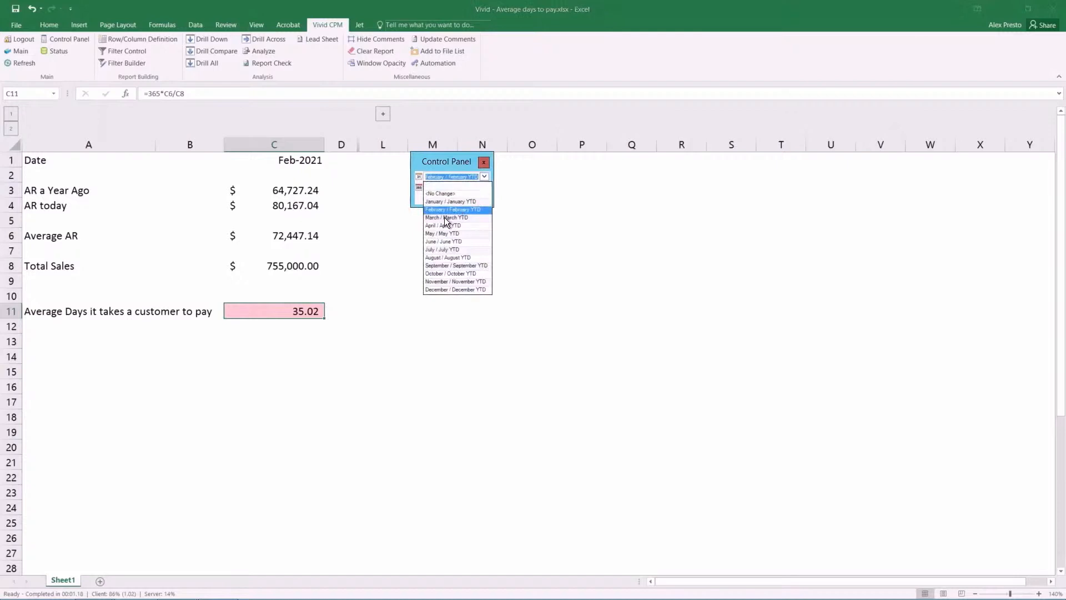
{"action": "left_click", "coordinate": [440, 218]}
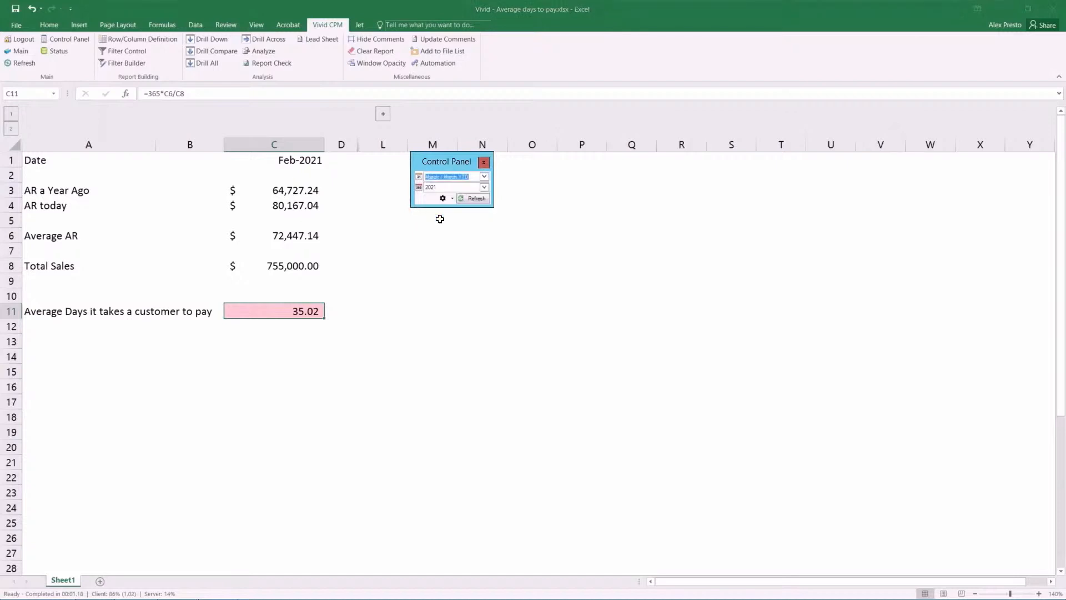
{"action": "left_click", "coordinate": [471, 198]}
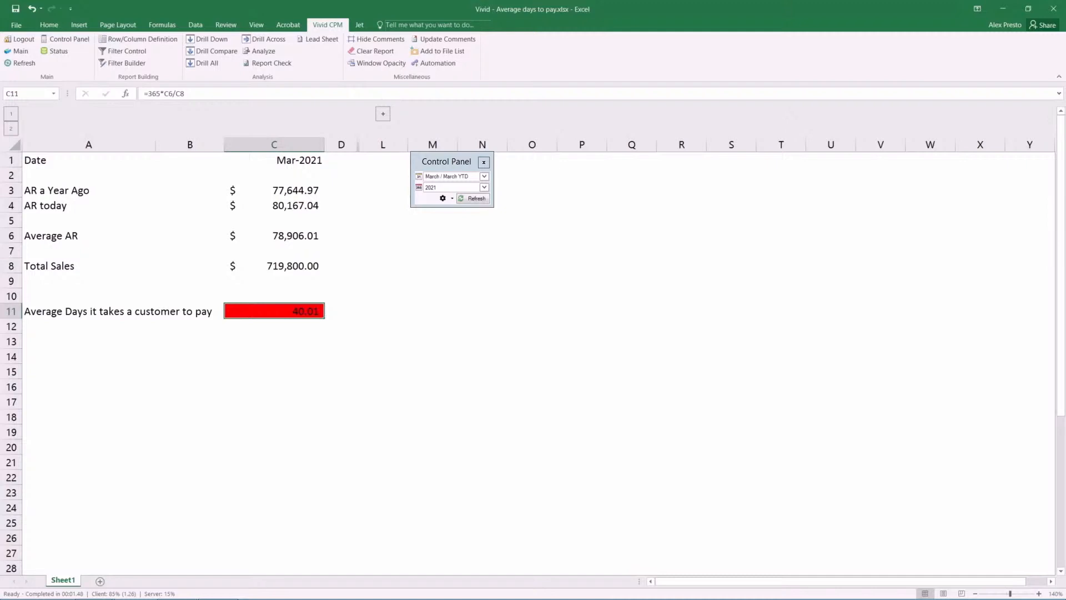
Step: Expand the collapsed columns E to K and examine the LYTD and CYTD rows for Accounts Receivable and Sales
{"action": "left_click", "coordinate": [382, 115]}
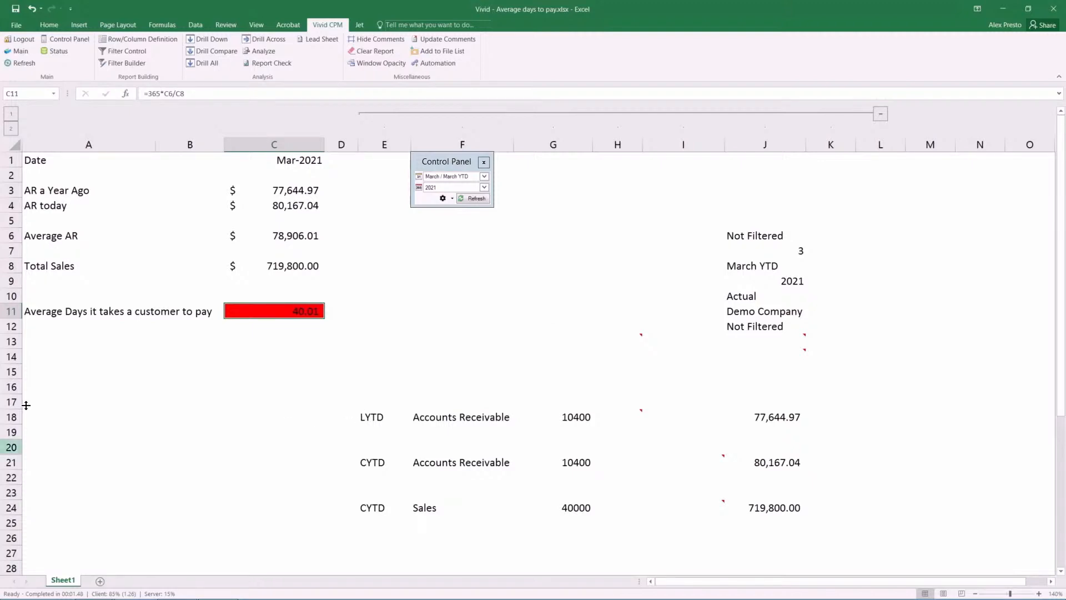
{"action": "left_click", "coordinate": [484, 421]}
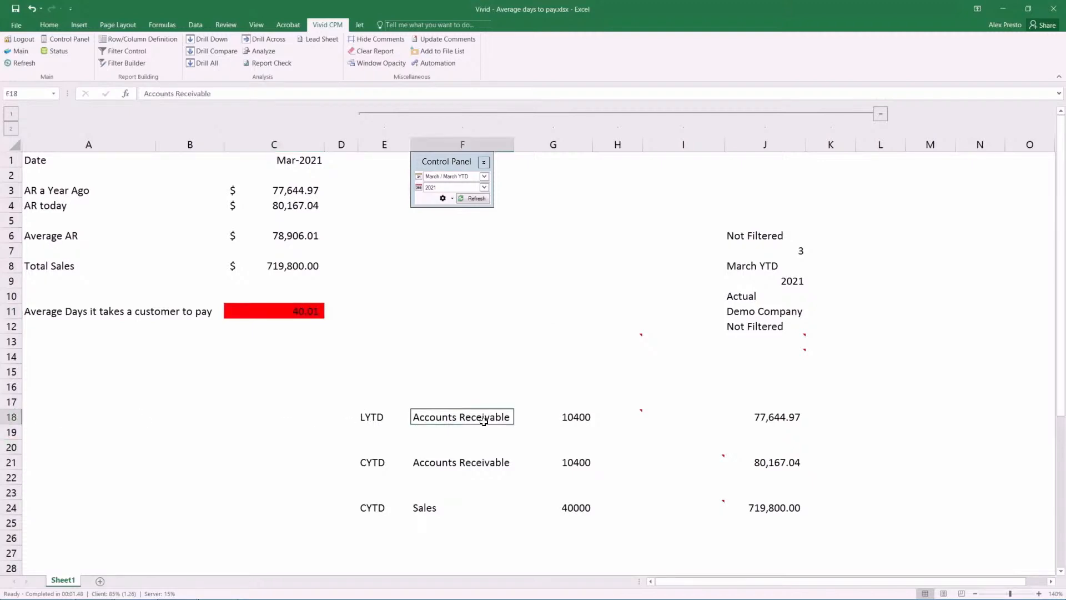
{"action": "left_click", "coordinate": [367, 417]}
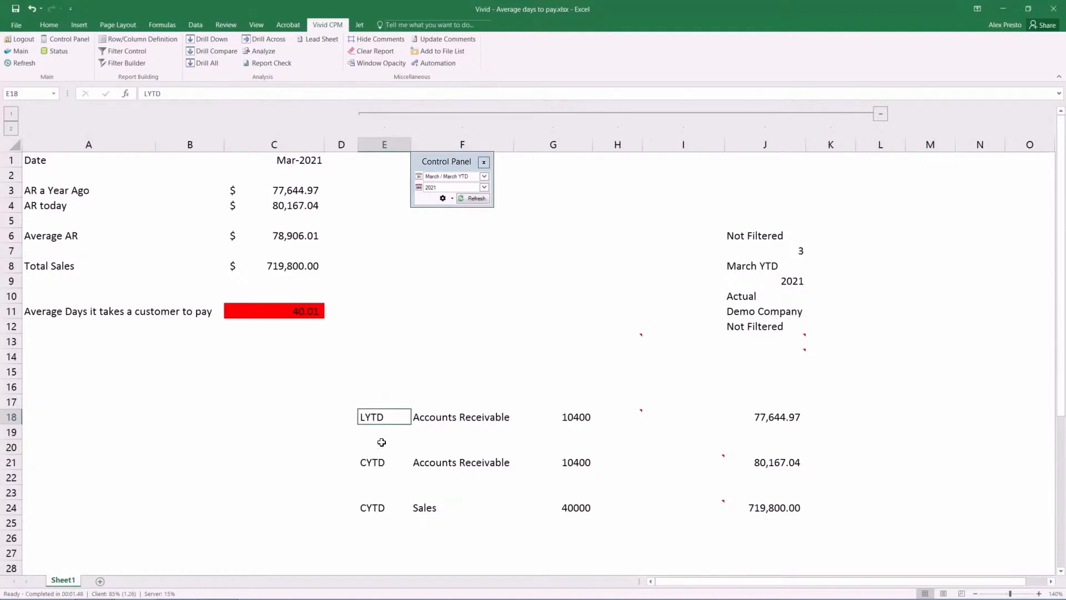
{"action": "left_click", "coordinate": [371, 475]}
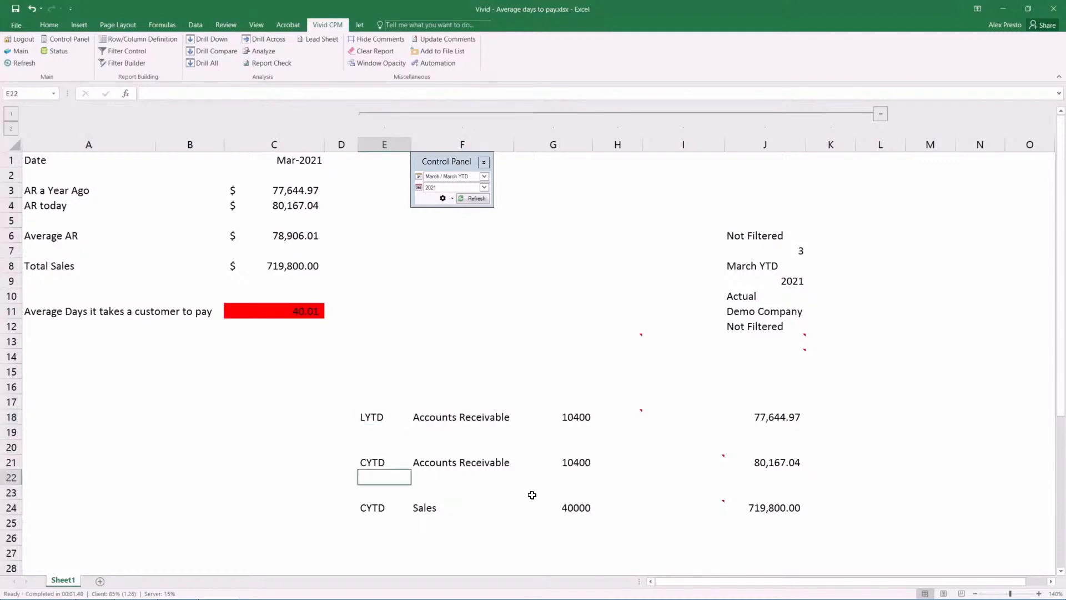
{"action": "left_click", "coordinate": [582, 507]}
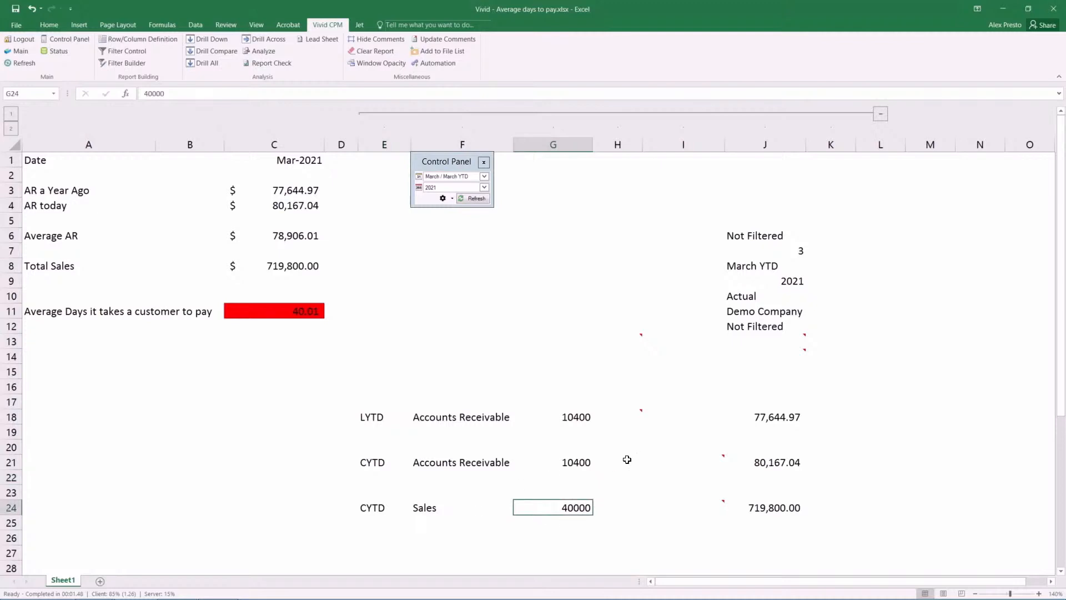
Step: Examine the account filter in the row definition of H18 for LYTD Accounts Receivable, and close the definition
{"action": "left_click", "coordinate": [621, 416]}
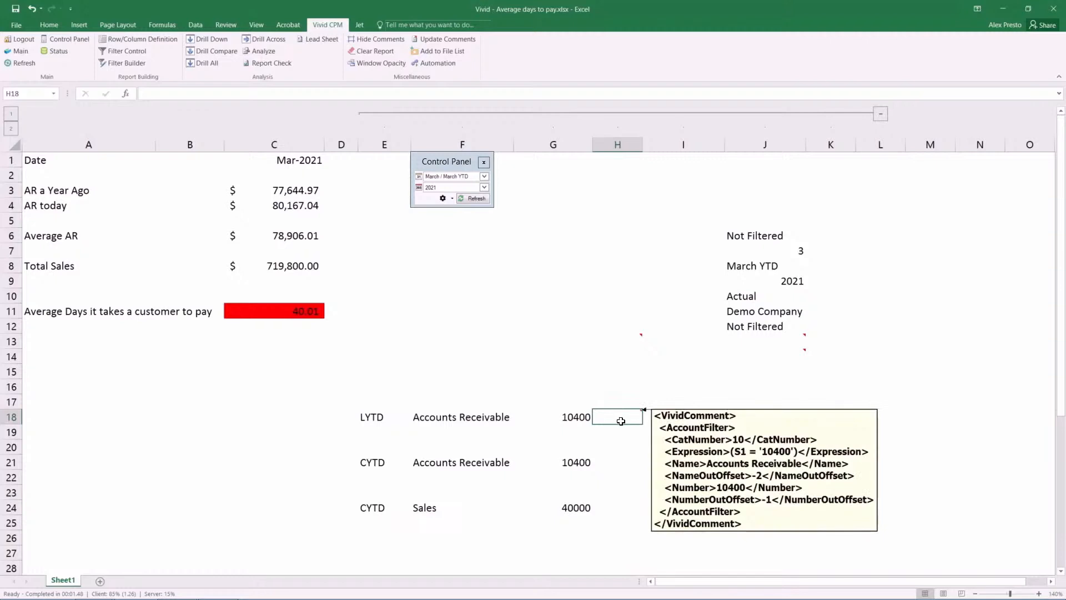
{"action": "left_click", "coordinate": [148, 41]}
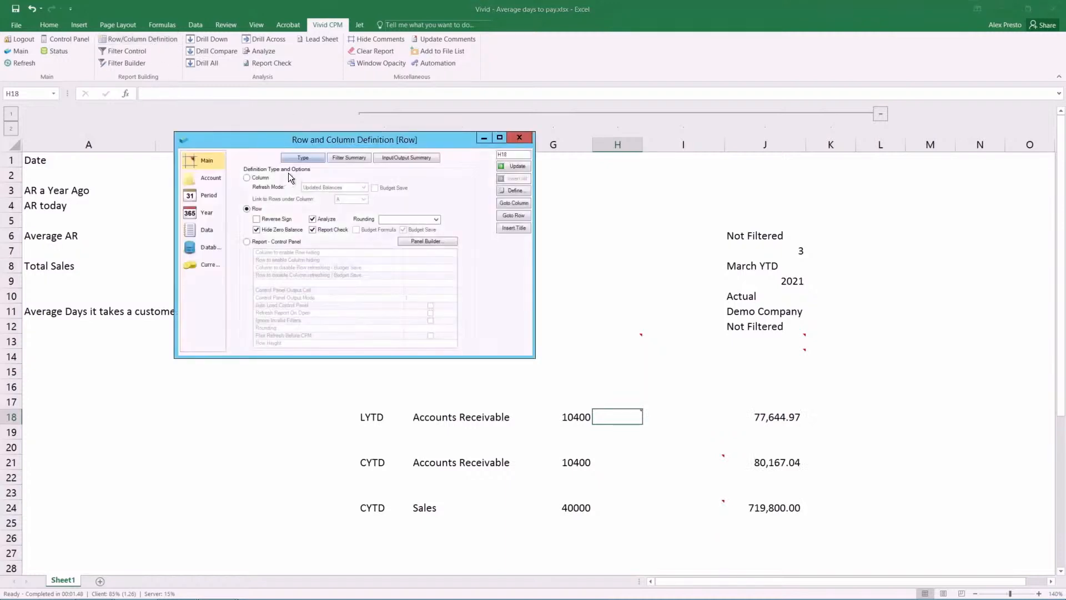
{"action": "left_click", "coordinate": [205, 181]}
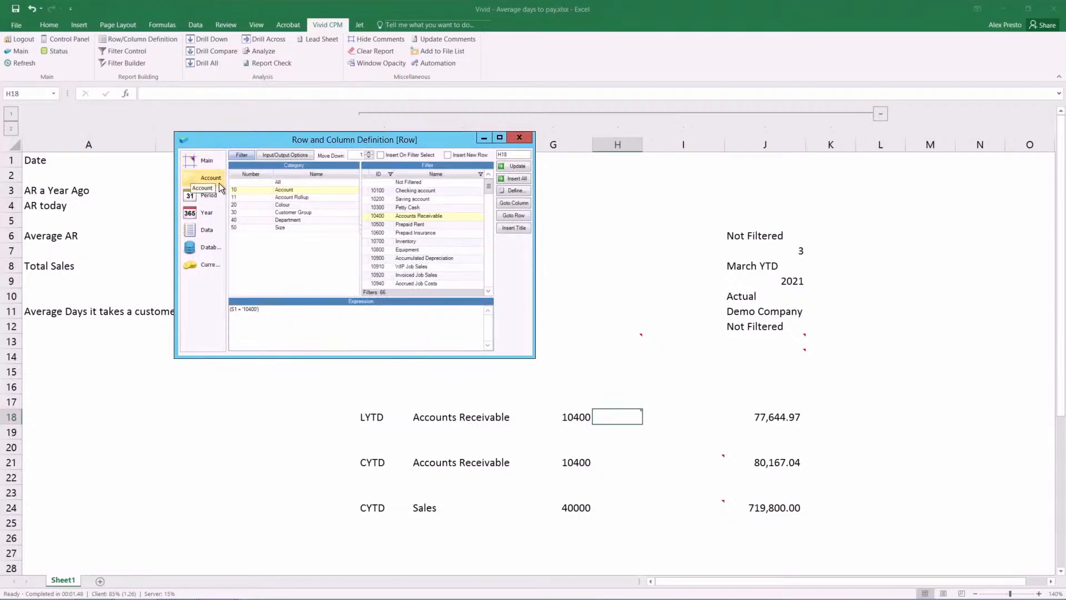
{"action": "left_click", "coordinate": [421, 216]}
{"action": "left_click", "coordinate": [519, 137]}
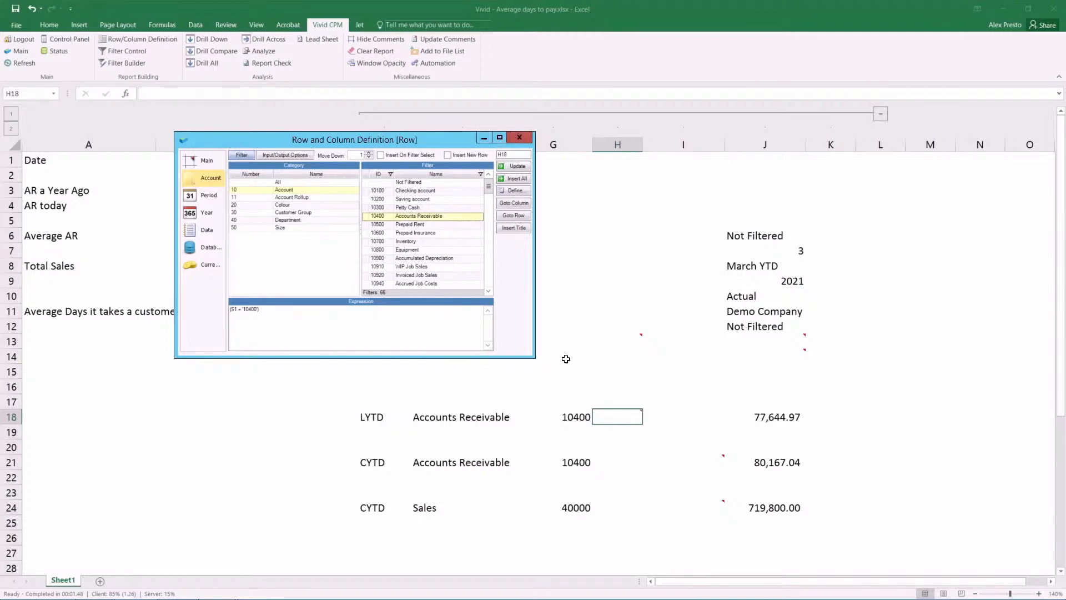
Step: Compare the row definition comments in I21 and I24 for the CYTD Accounts Receivable and Sales rows
{"action": "left_click", "coordinate": [719, 464]}
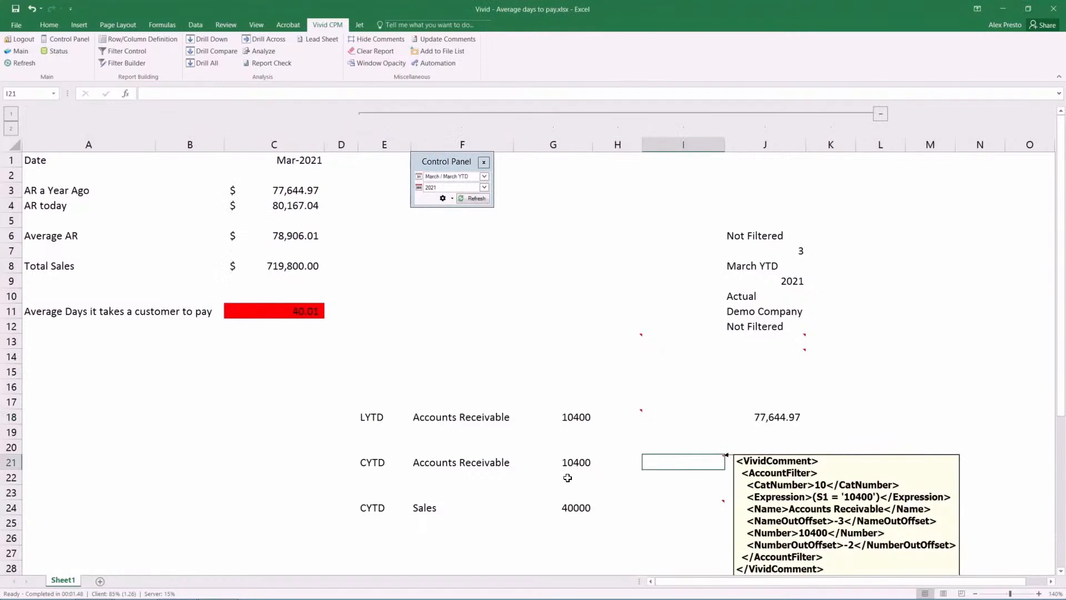
{"action": "left_click", "coordinate": [365, 464]}
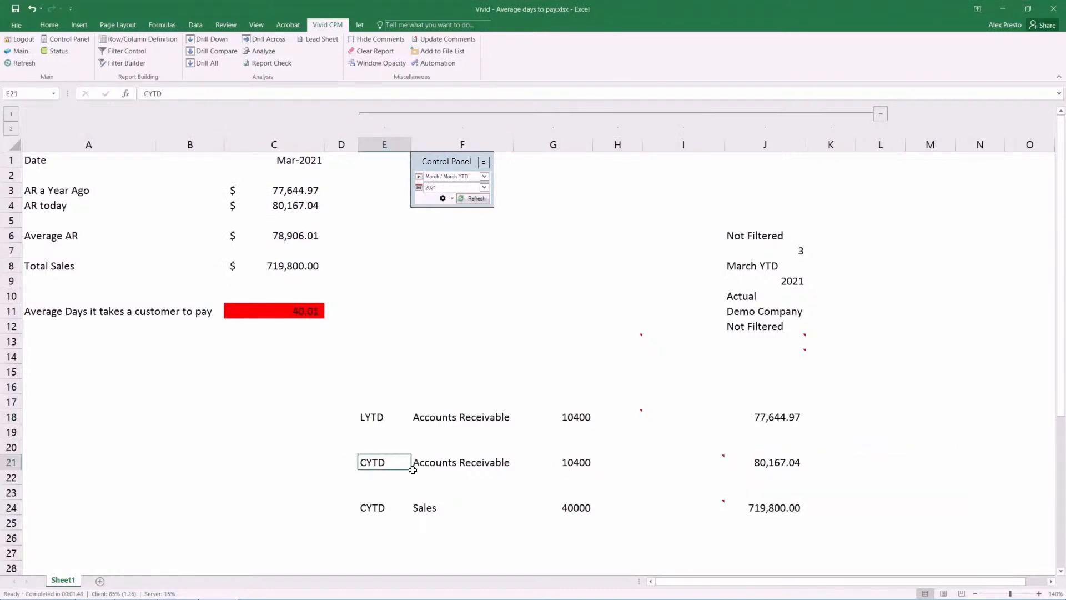
{"action": "left_click", "coordinate": [710, 462]}
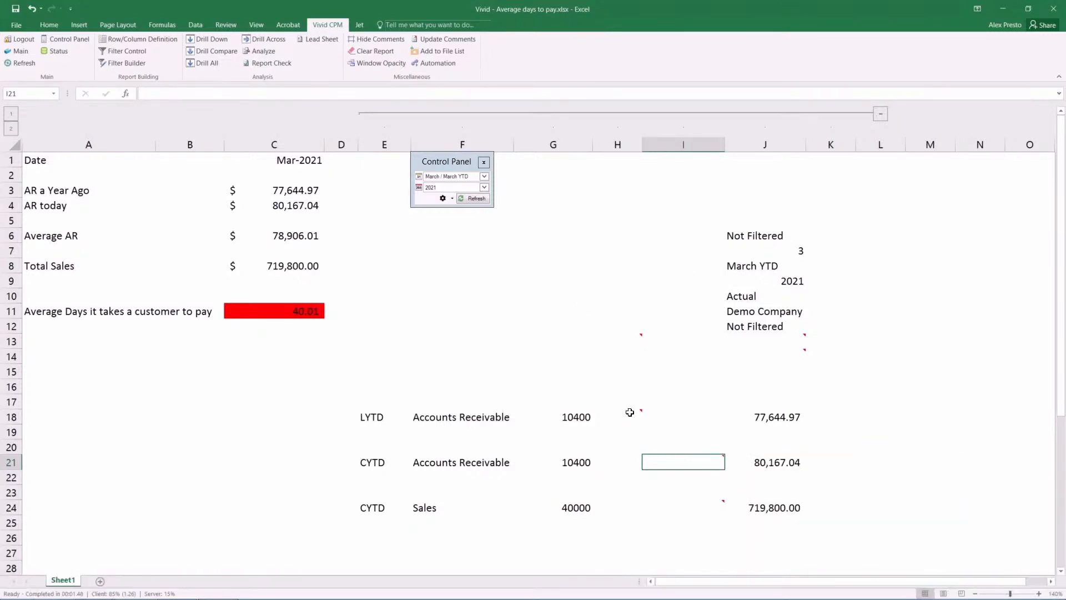
{"action": "mouse_move", "coordinate": [702, 463]}
{"action": "mouse_move", "coordinate": [705, 459]}
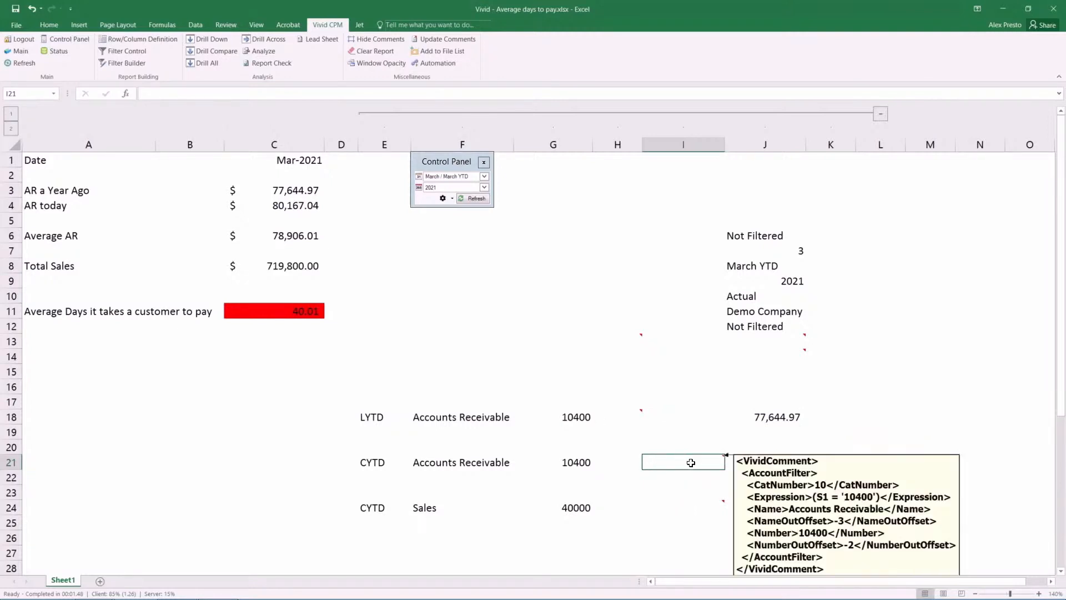
{"action": "left_click", "coordinate": [707, 500]}
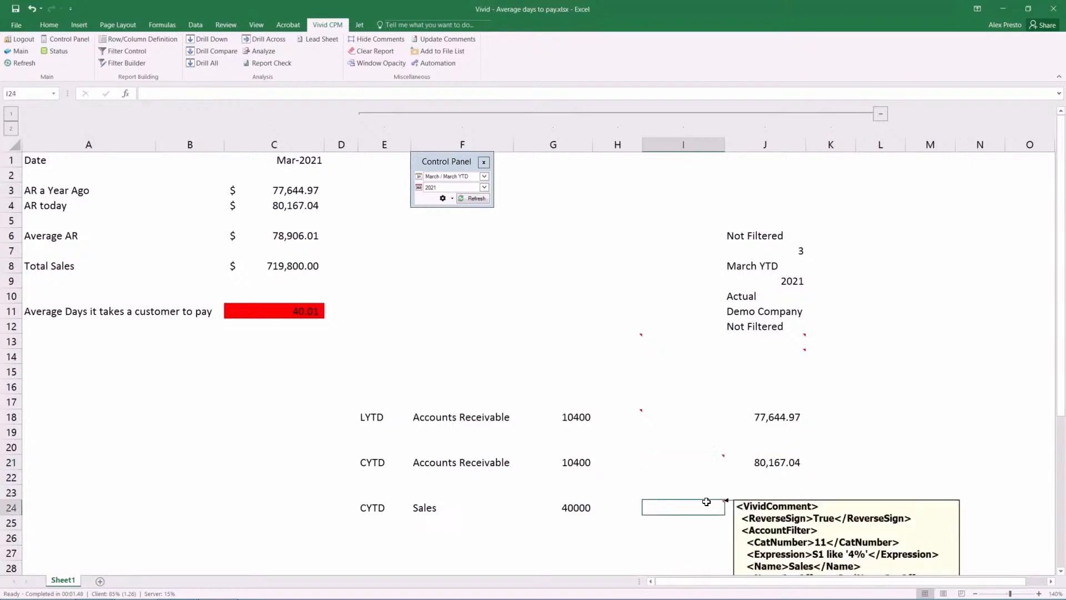
{"action": "left_click", "coordinate": [695, 460]}
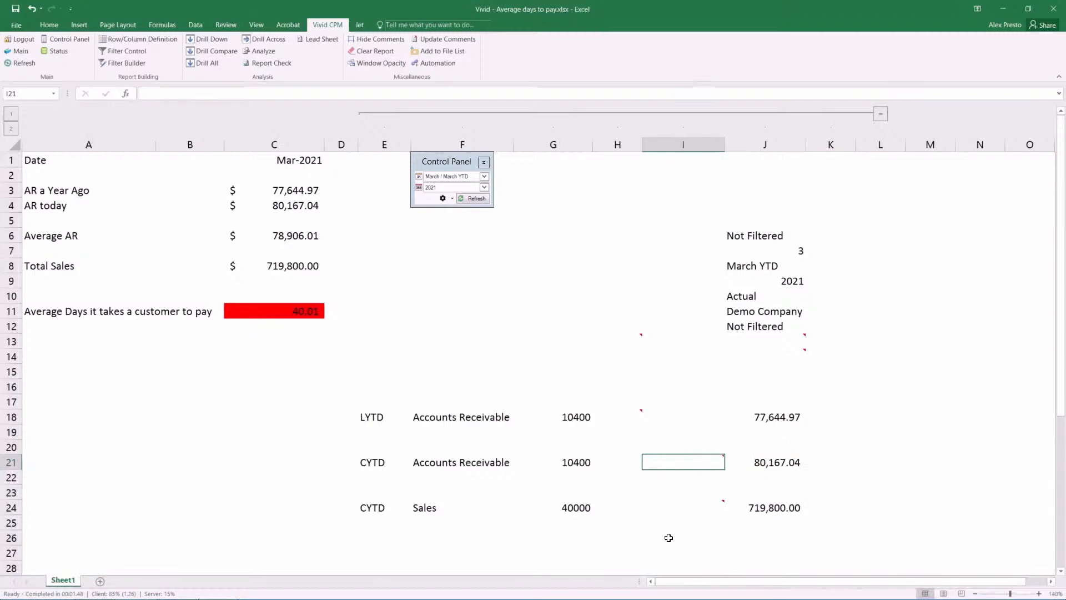
Step: Examine the row options and account filter in the row definition of I24 for CYTD Sales
{"action": "left_click", "coordinate": [682, 505]}
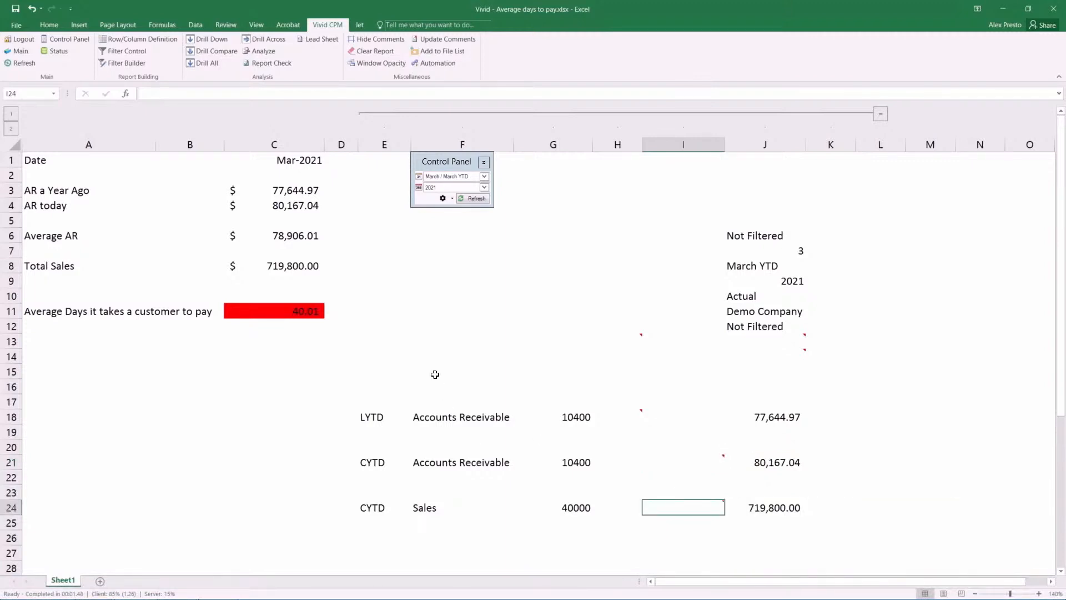
{"action": "left_click", "coordinate": [142, 38]}
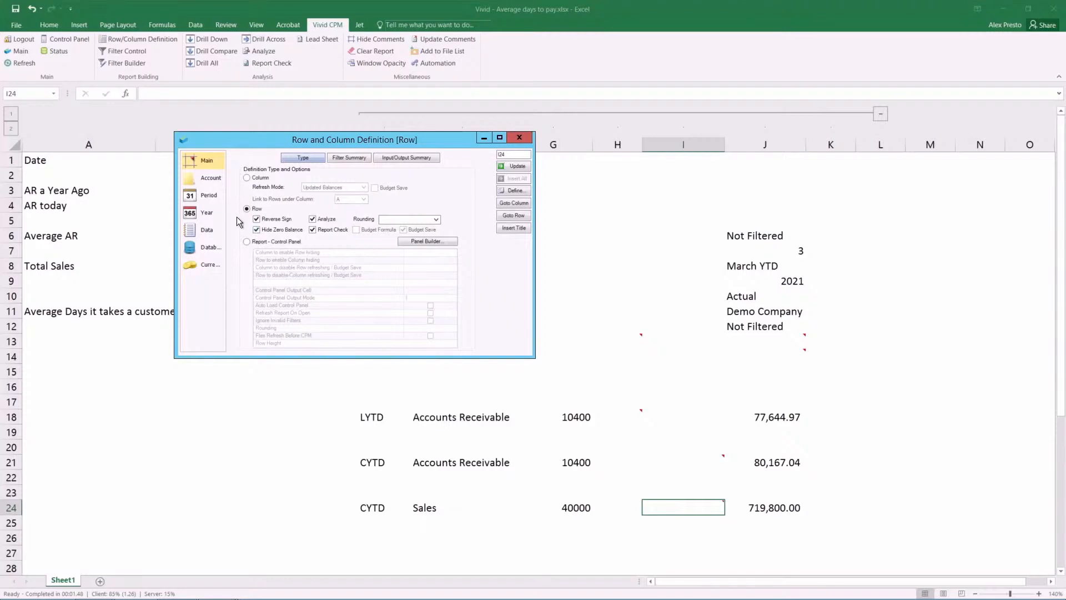
{"action": "left_click", "coordinate": [206, 178]}
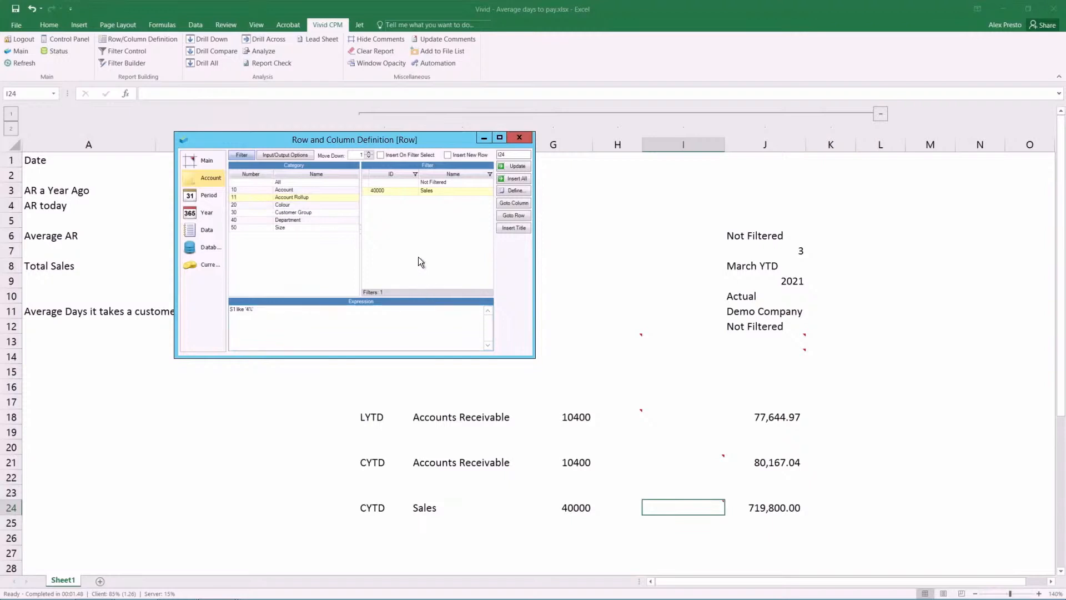
Step: Close the row definition of I24 and examine the main options in the column definition of J13
{"action": "left_click", "coordinate": [517, 138]}
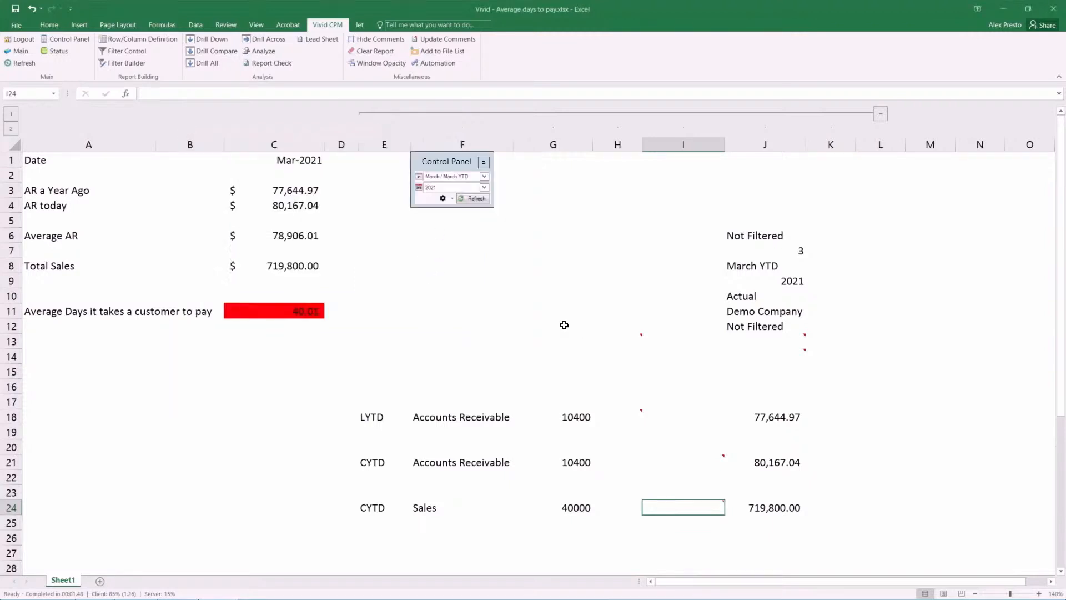
{"action": "left_click", "coordinate": [785, 350]}
{"action": "left_click", "coordinate": [776, 338]}
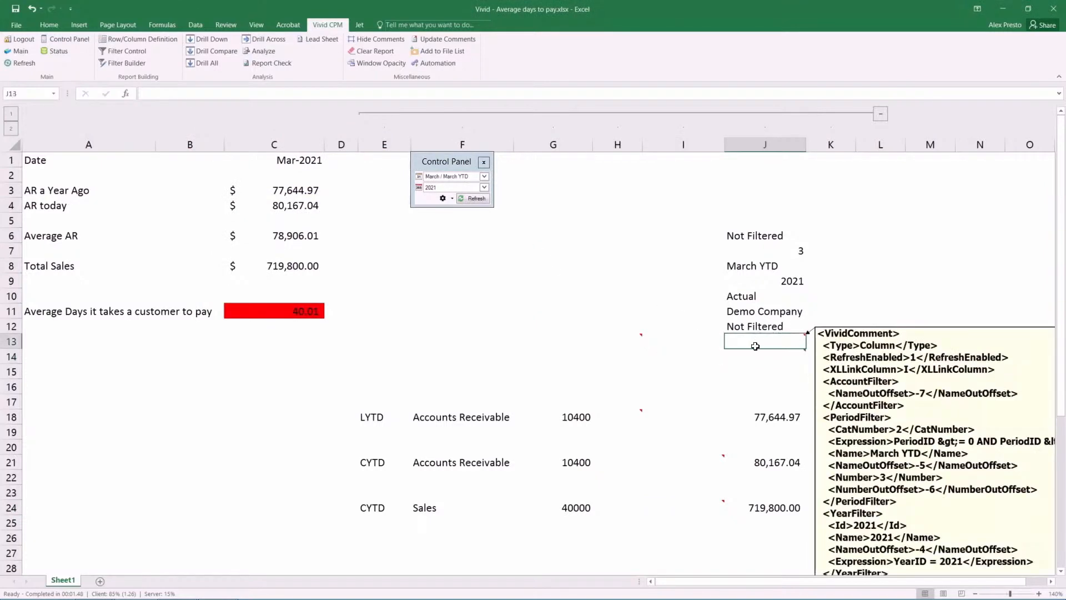
{"action": "left_click", "coordinate": [146, 41]}
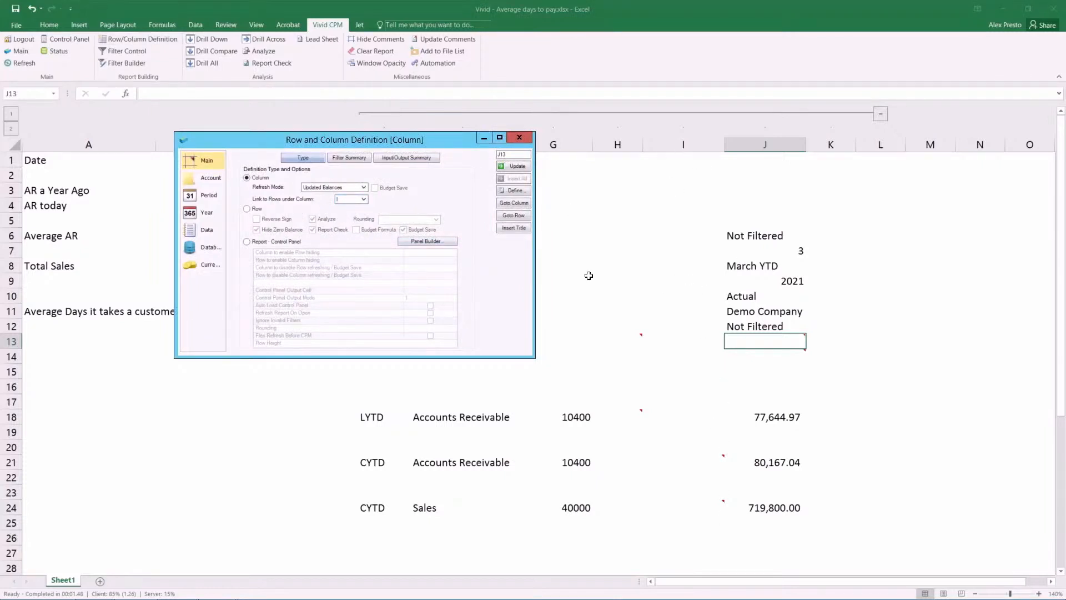
Step: Examine the main options, period filter, year filter and year offset options in the column definition of J14, and close the definition
{"action": "left_click", "coordinate": [778, 354]}
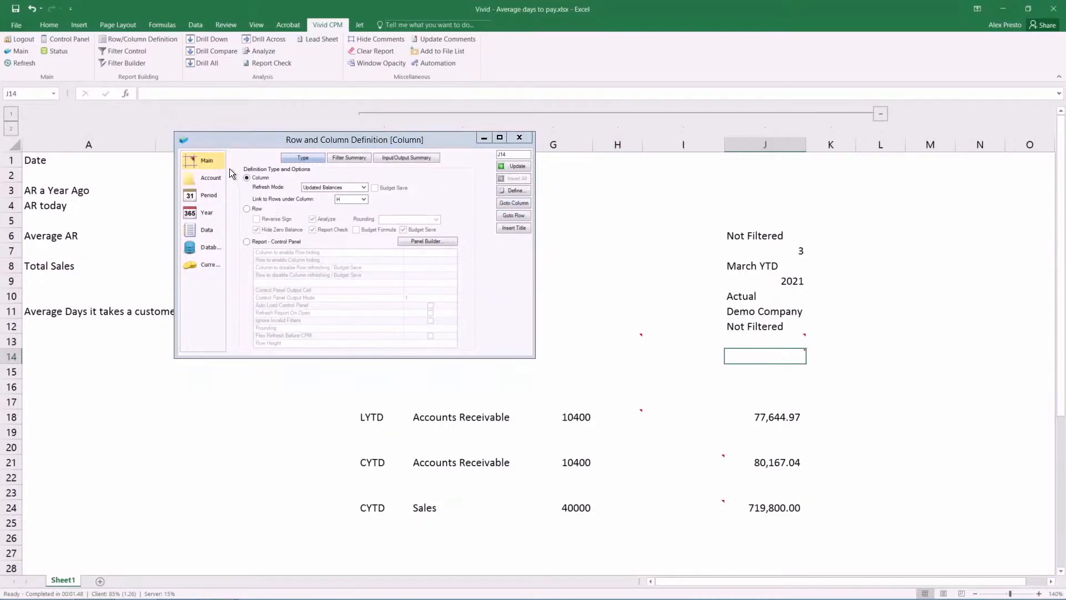
{"action": "left_click", "coordinate": [211, 196]}
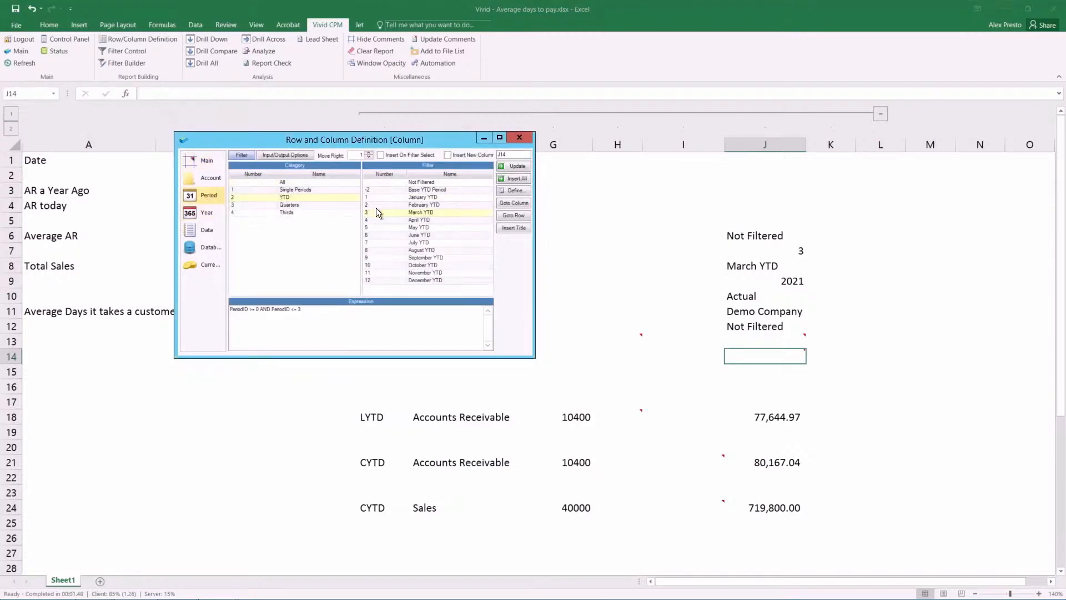
{"action": "left_click", "coordinate": [202, 212]}
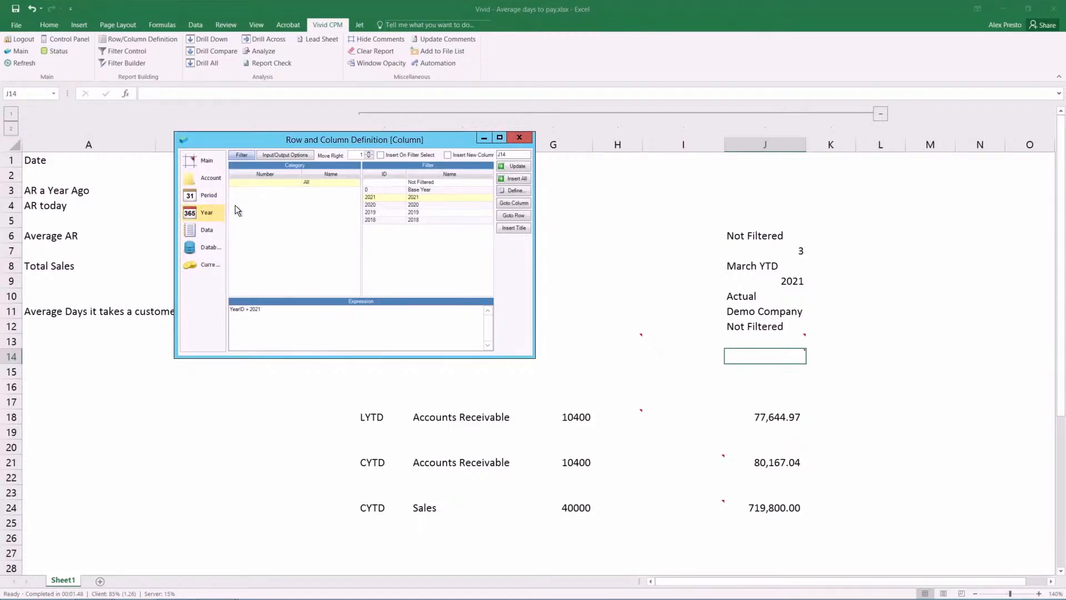
{"action": "left_click", "coordinate": [279, 155]}
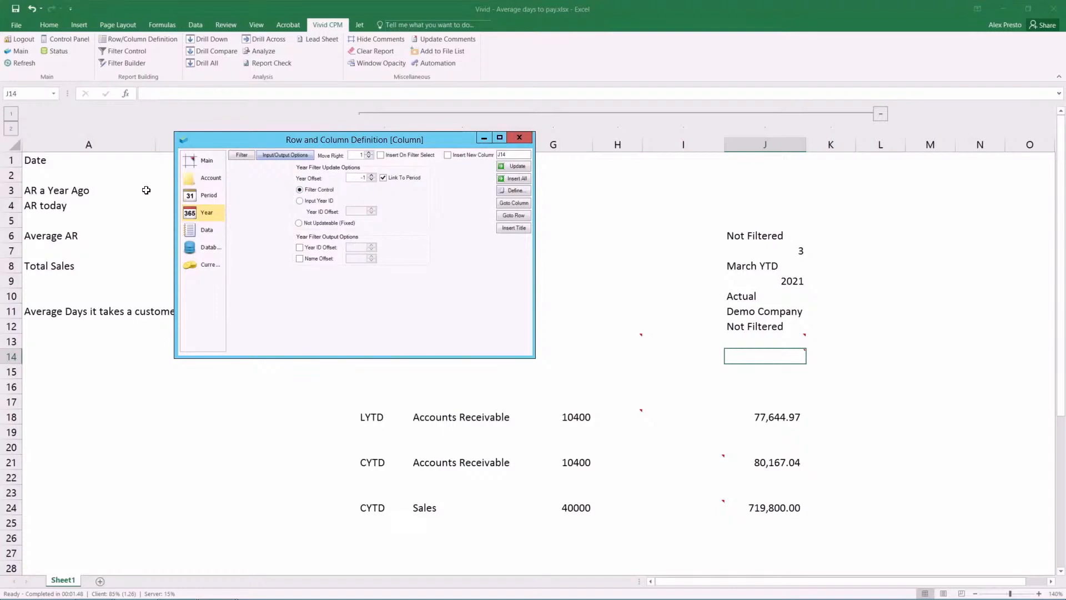
{"action": "left_click", "coordinate": [517, 138]}
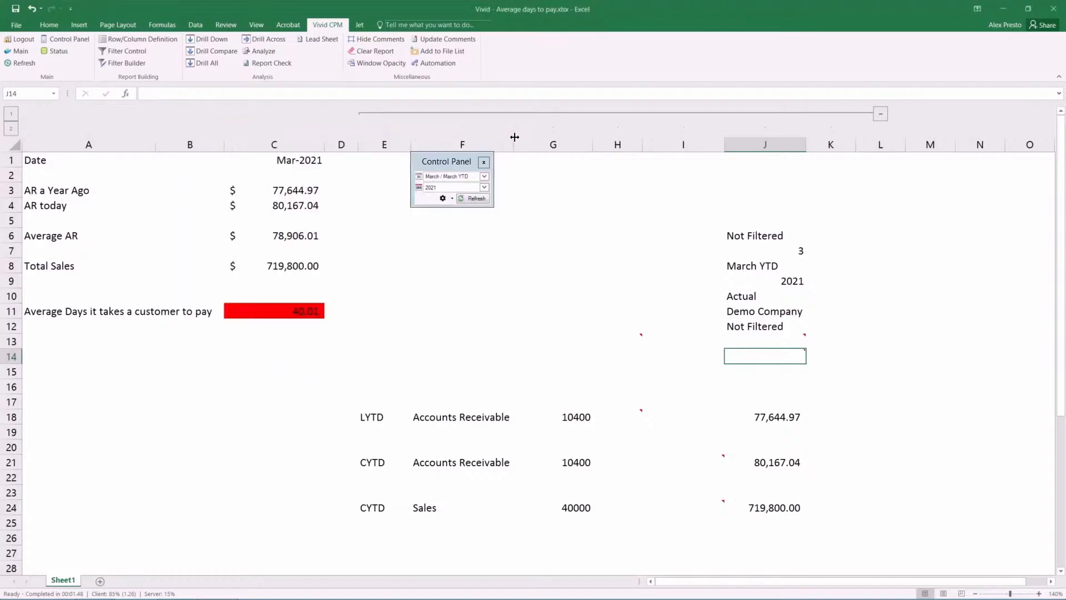
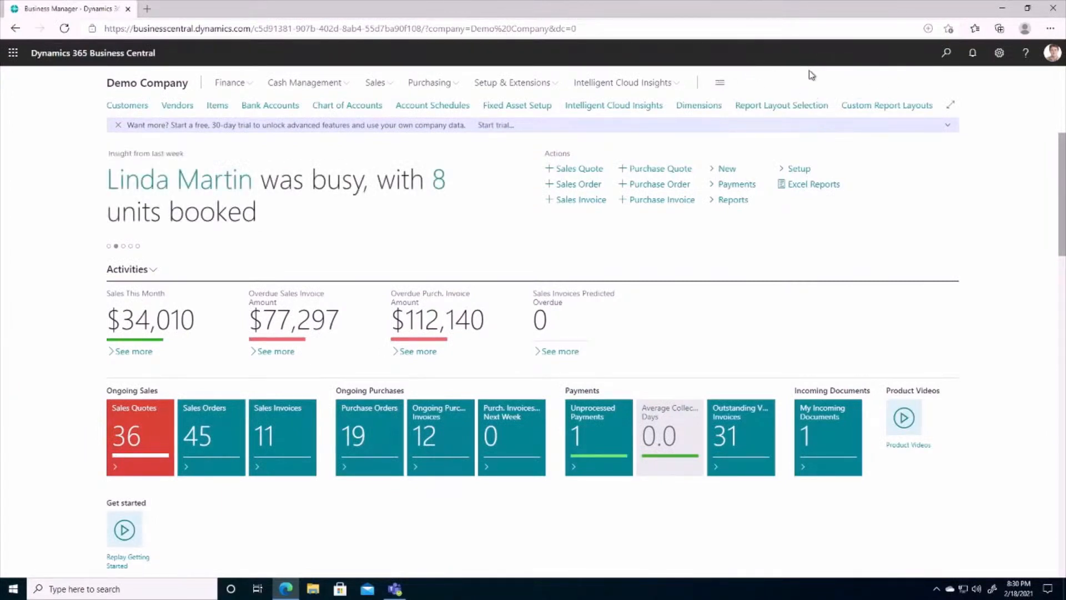
Step: In Business Central, search the report layout selection for "invoice" and open the custom layouts of report 1306 Sales - Invoice
{"action": "left_click", "coordinate": [775, 110]}
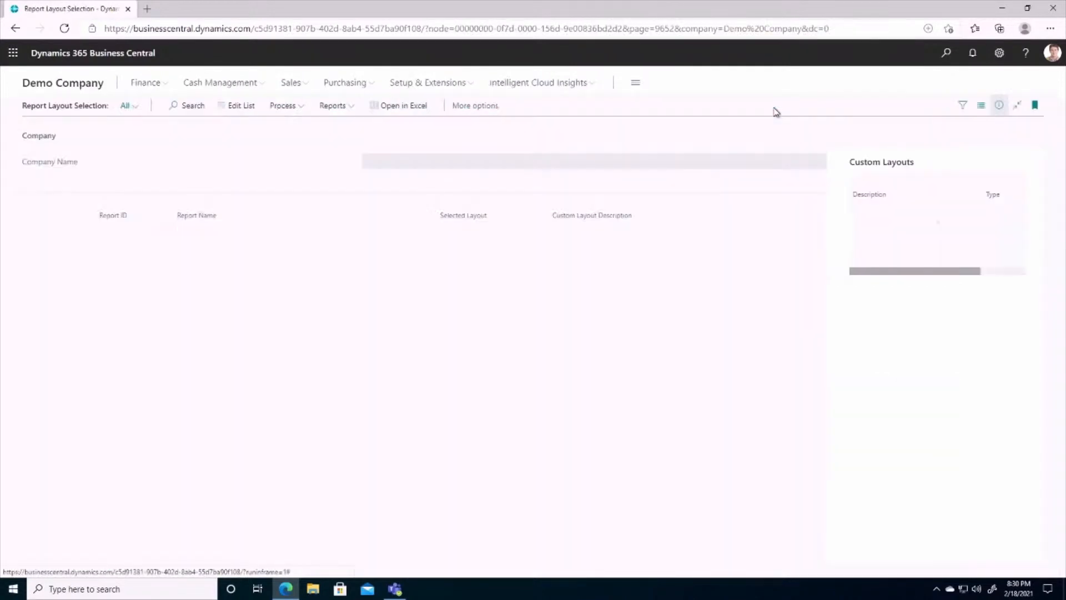
{"action": "left_click", "coordinate": [193, 106]}
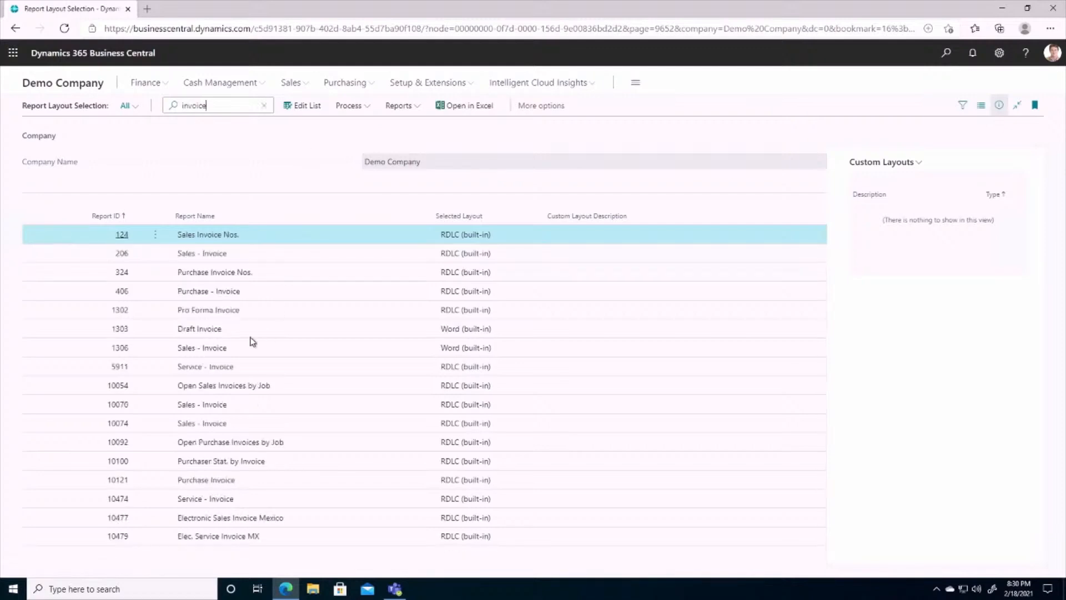
{"action": "left_click", "coordinate": [227, 354]}
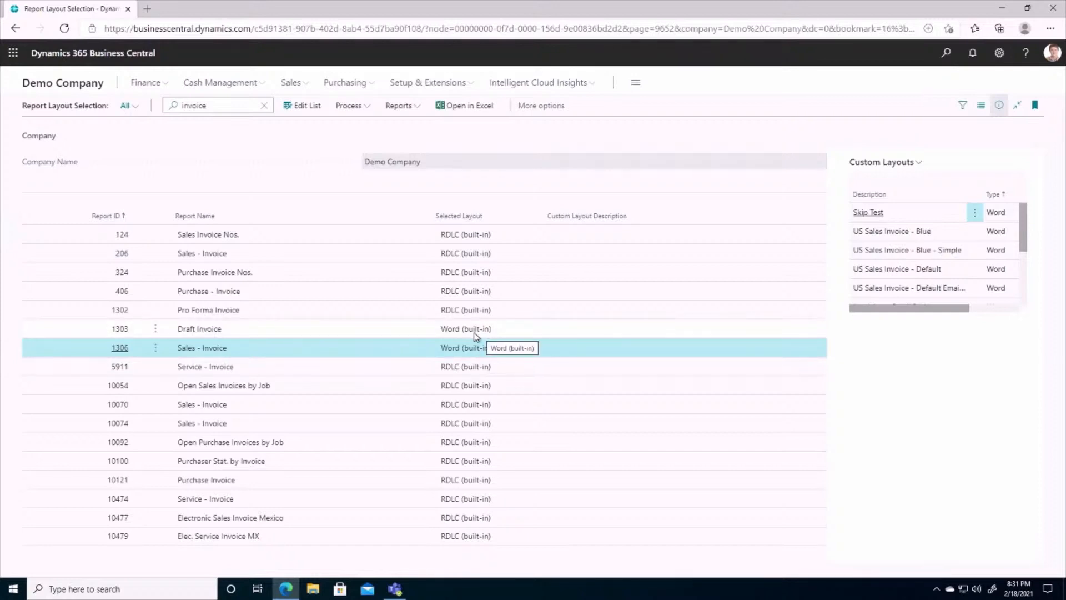
{"action": "left_click", "coordinate": [350, 106]}
{"action": "left_click", "coordinate": [365, 131]}
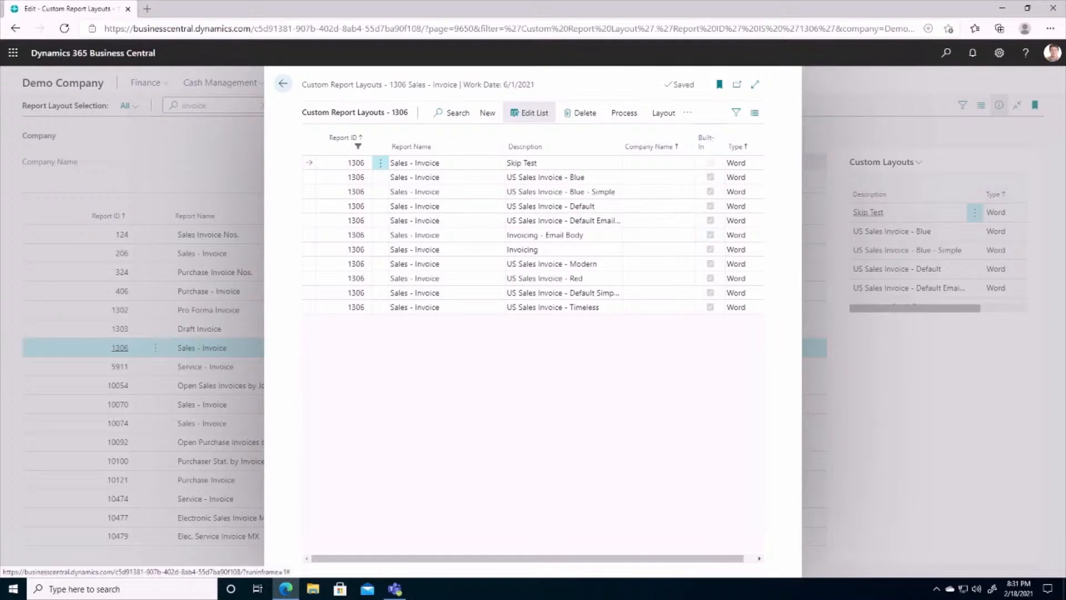
Step: Make a copy of the built-in US Sales Invoice - Blue layout
{"action": "left_click", "coordinate": [543, 177]}
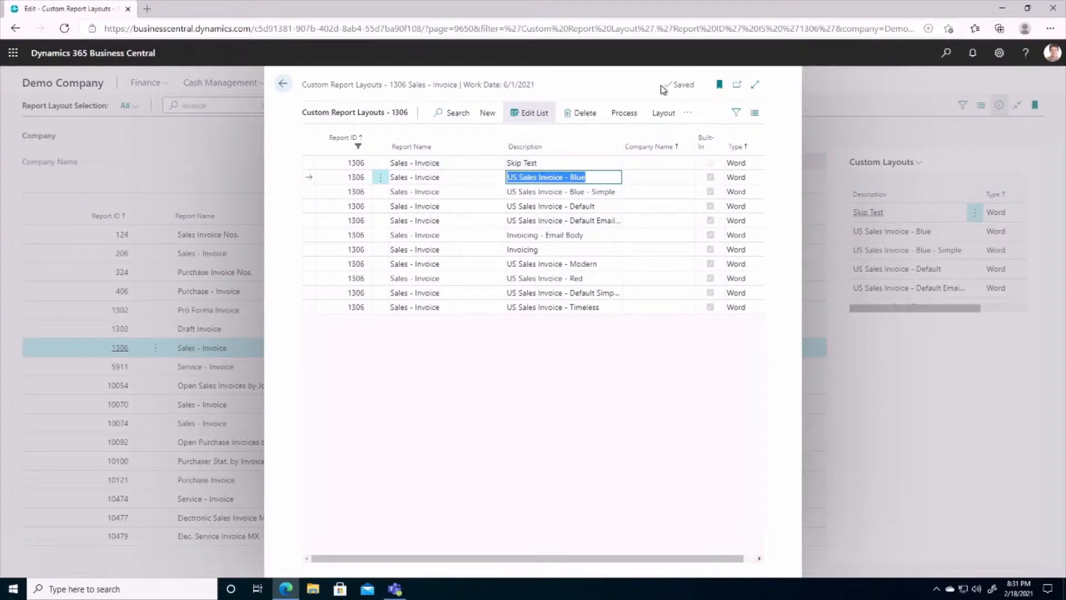
{"action": "left_click", "coordinate": [624, 113]}
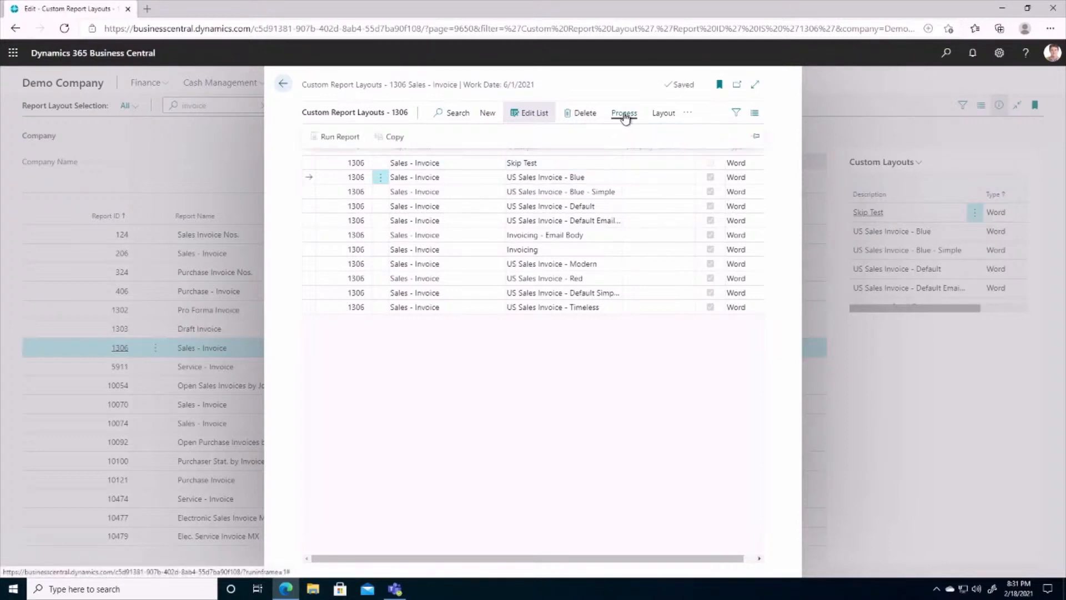
{"action": "left_click", "coordinate": [396, 138]}
Step: Export the Copy of US Sales Invoice - Blue layout and open the exported document for editing in Word
{"action": "left_click", "coordinate": [541, 177]}
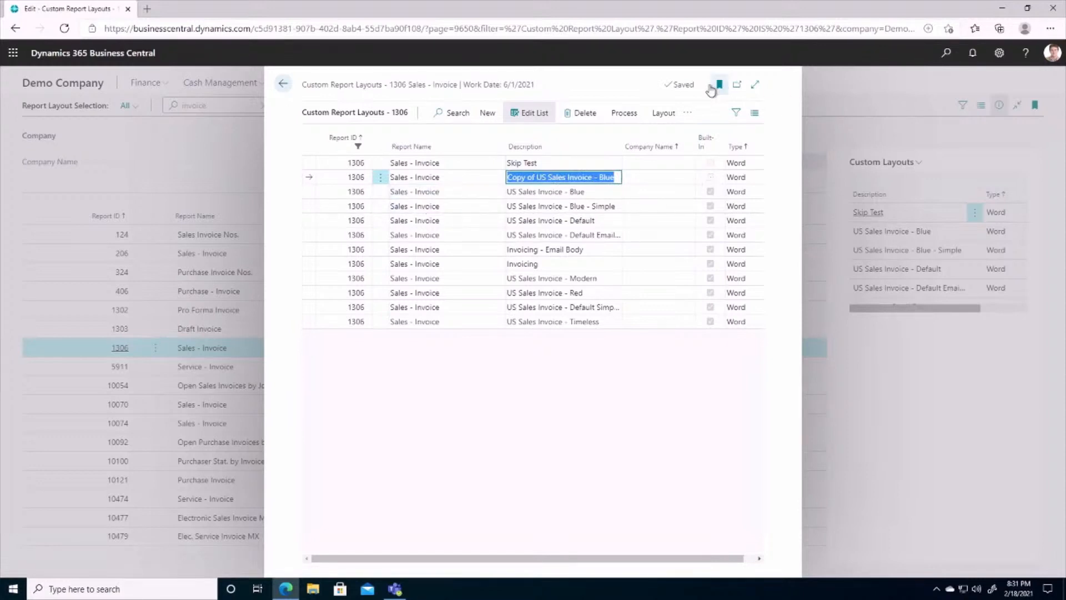
{"action": "left_click", "coordinate": [663, 113]}
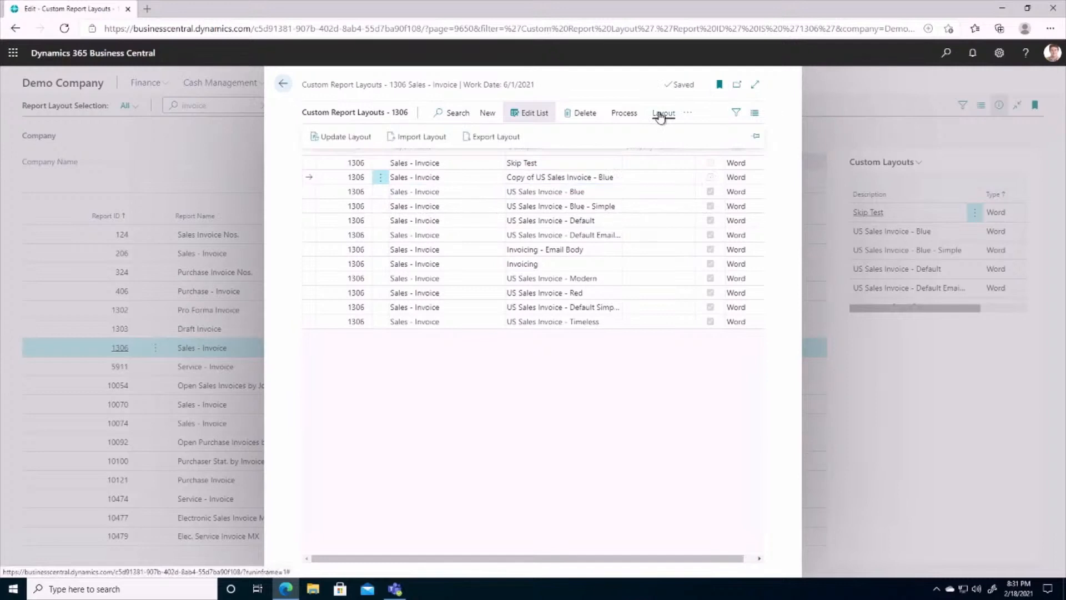
{"action": "left_click", "coordinate": [495, 137]}
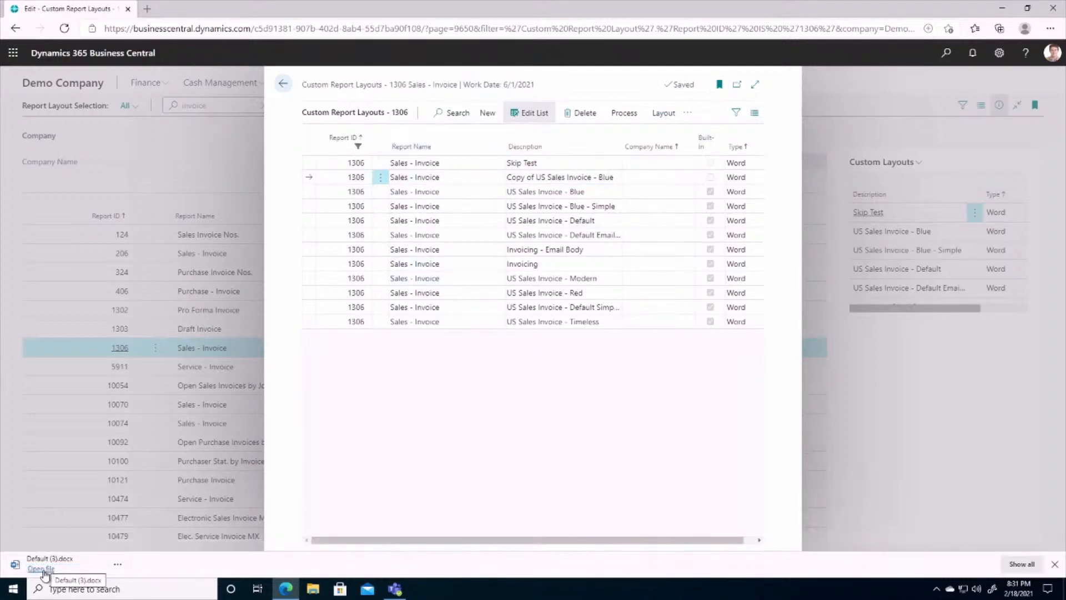
{"action": "left_click", "coordinate": [42, 569]}
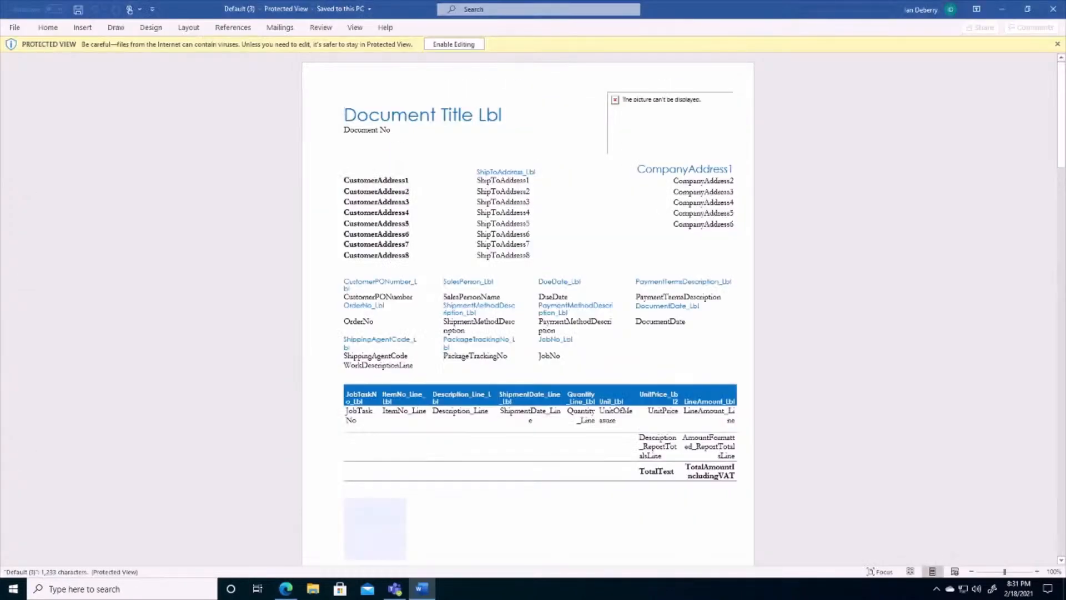
{"action": "left_click", "coordinate": [454, 43]}
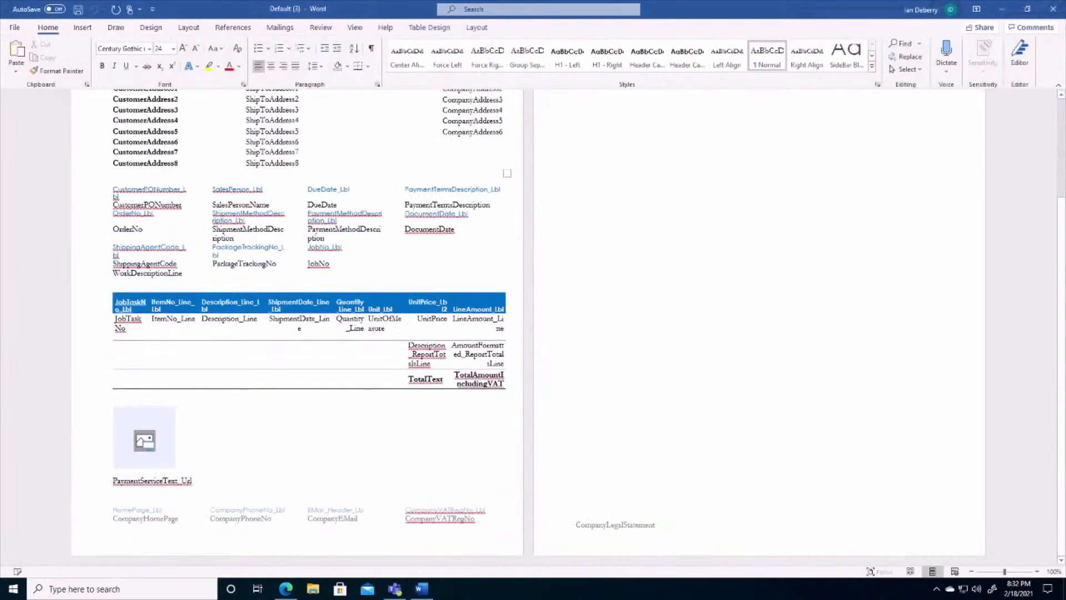
Step: Add the text "Thanks for your business." directly below the totals of the invoice line table
{"action": "left_click", "coordinate": [113, 393]}
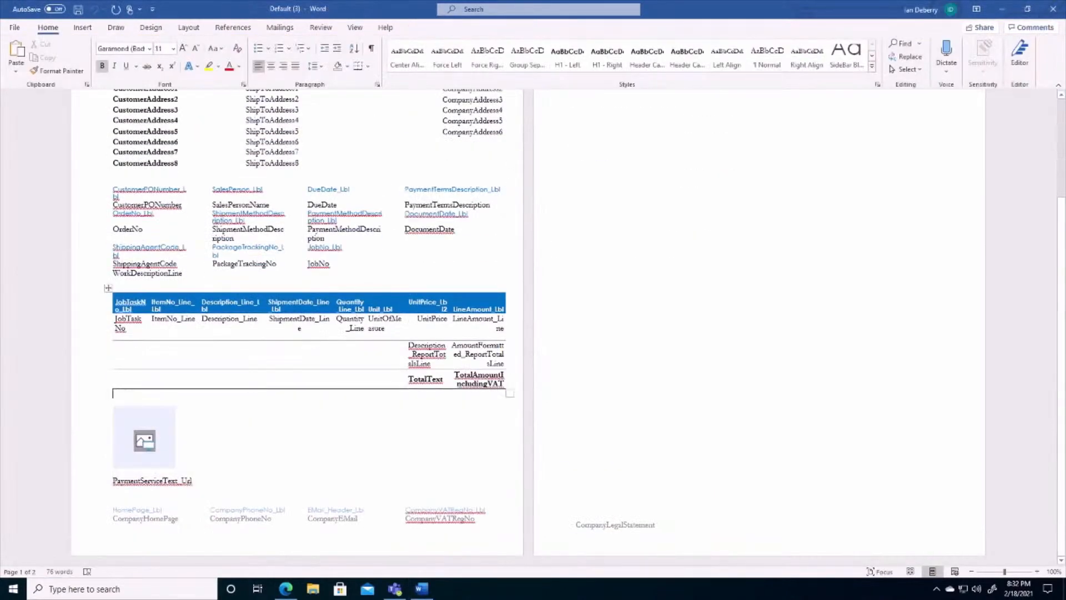
{"action": "type", "text": "Thank"}
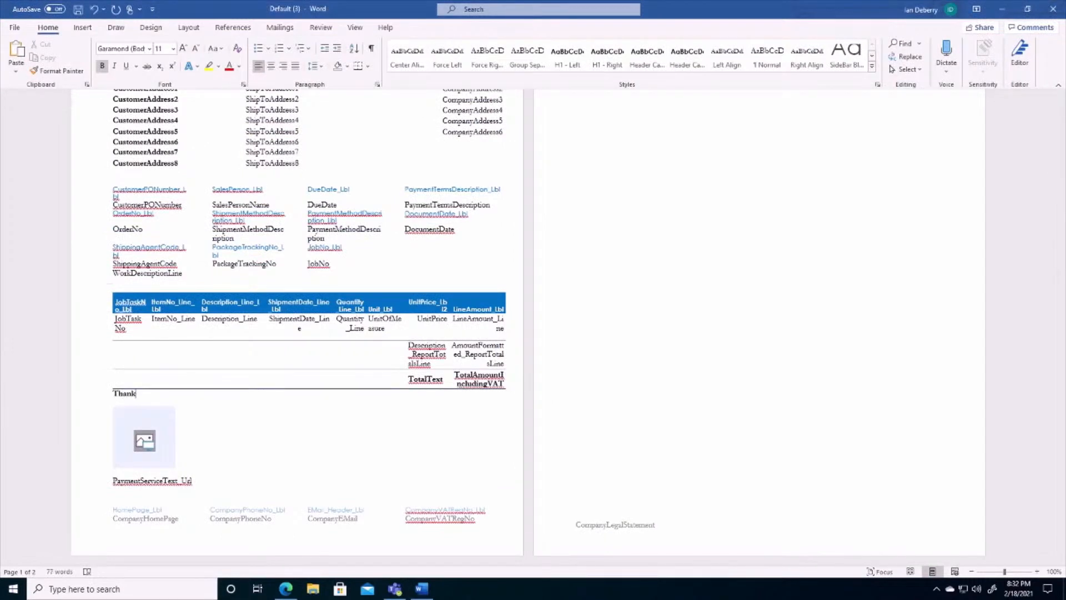
{"action": "type", "text": "s for your business."}
Step: Save the edited layout to the Desktop as a Word document named "Invoice New" and close the document
{"action": "left_click", "coordinate": [18, 28]}
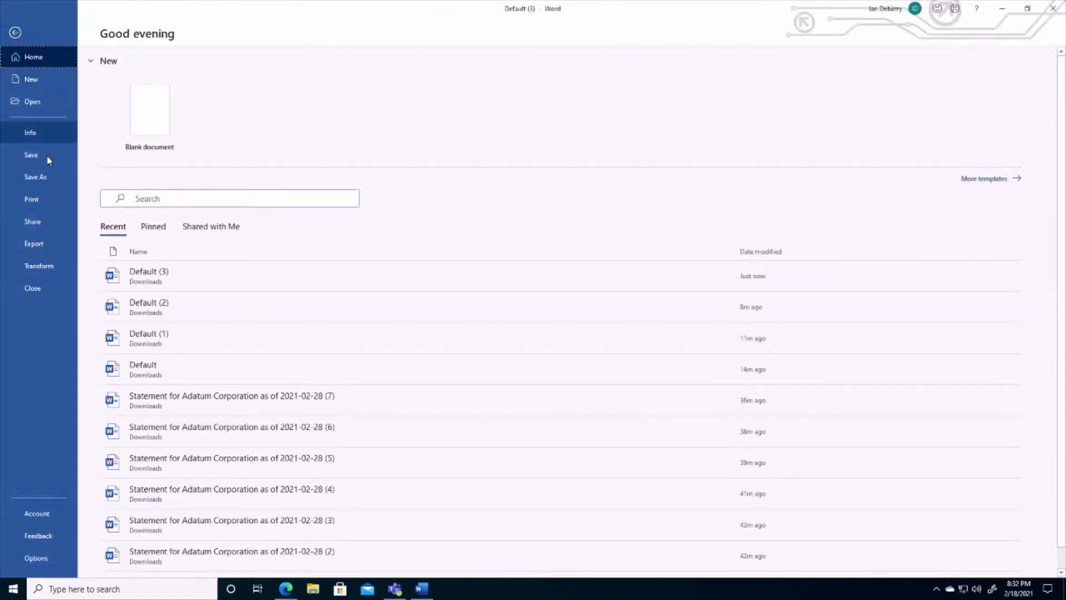
{"action": "left_click", "coordinate": [32, 178]}
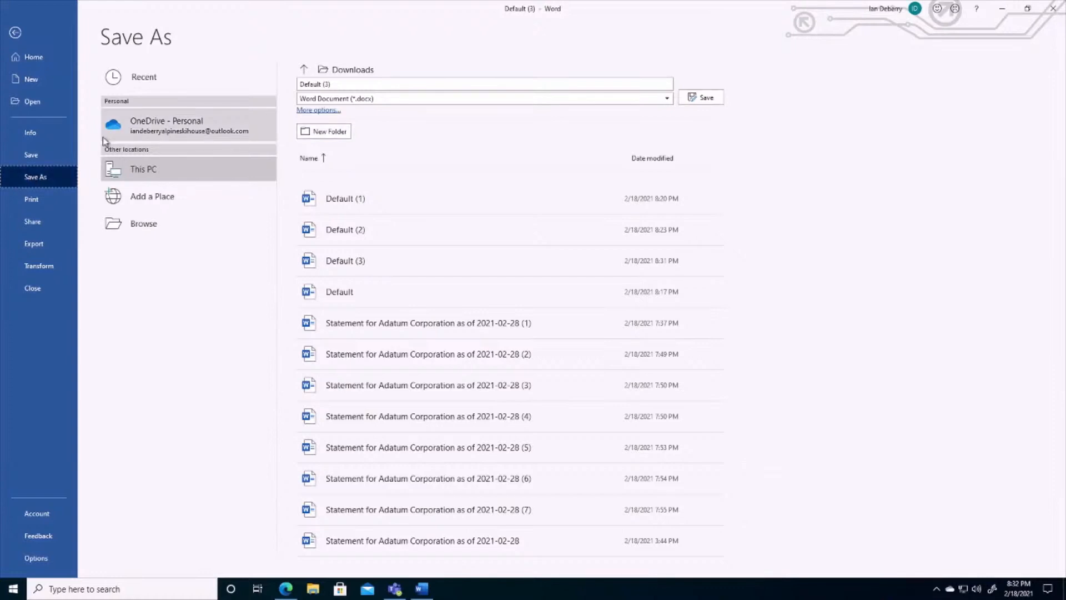
{"action": "left_click", "coordinate": [144, 225]}
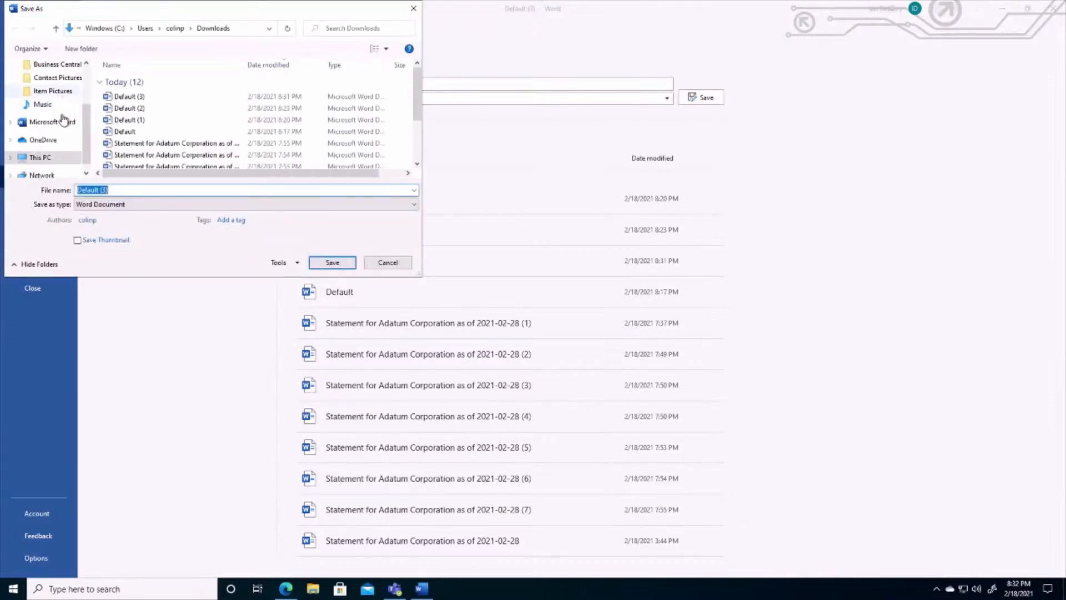
{"action": "left_click_drag", "start_coordinate": [86, 126], "coordinate": [86, 79]}
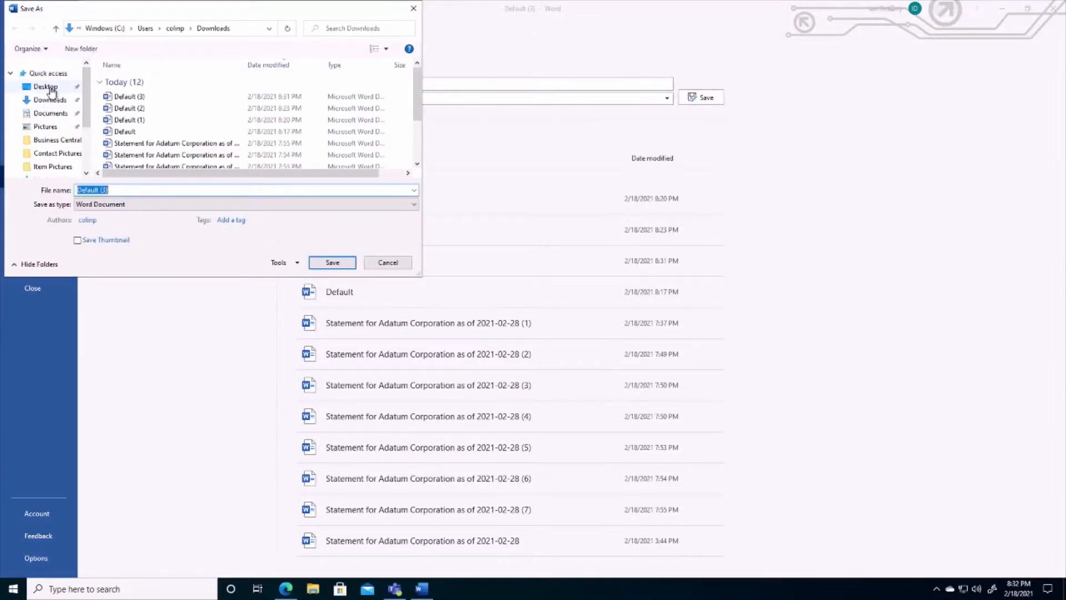
{"action": "left_click", "coordinate": [46, 86]}
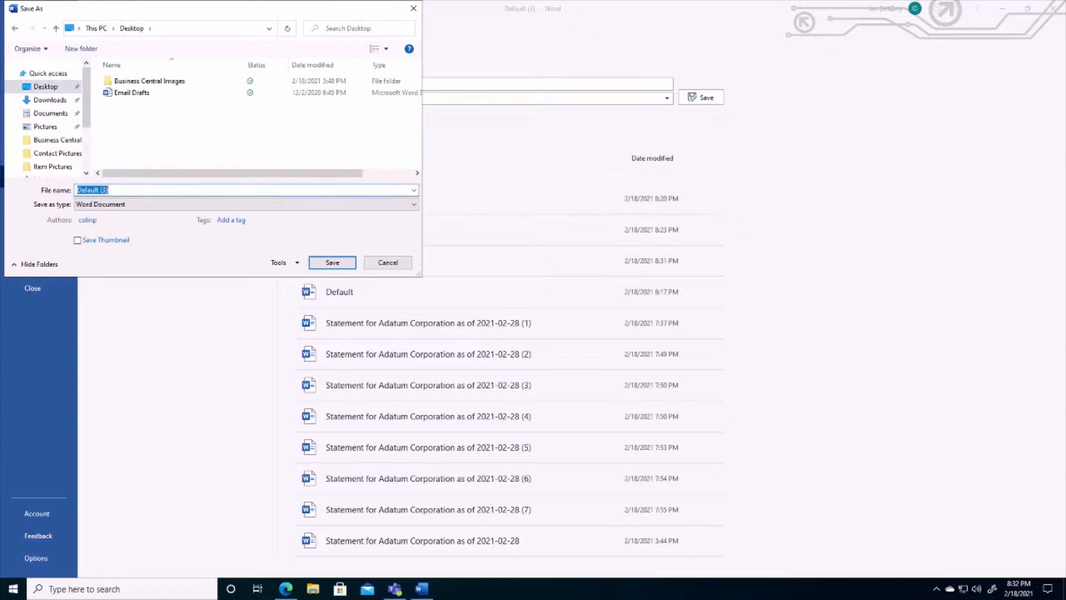
{"action": "type", "text": "Invoice New"}
{"action": "left_click", "coordinate": [340, 267]}
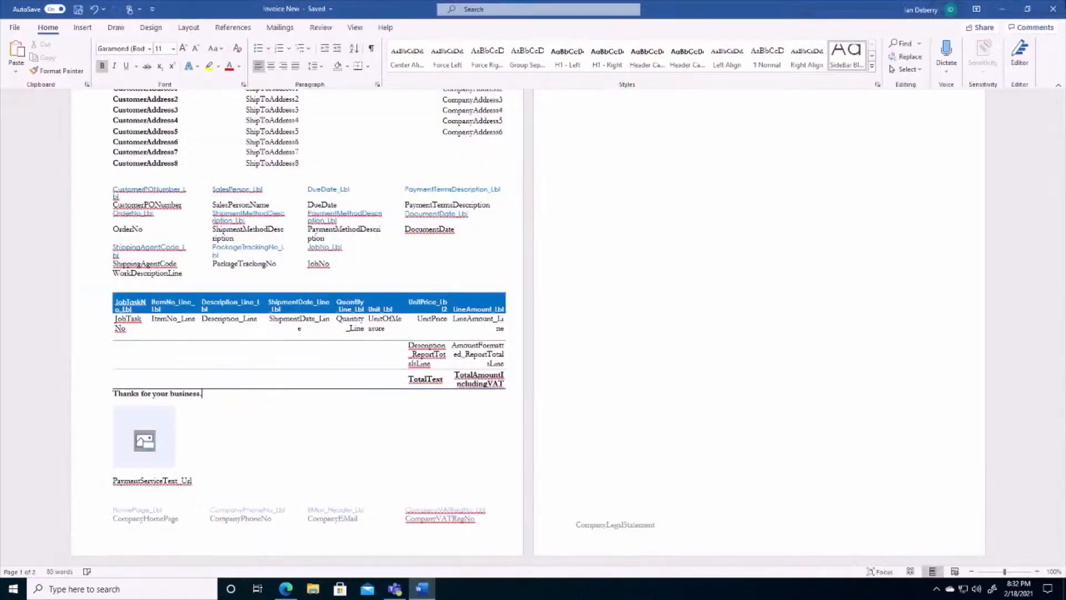
{"action": "left_click", "coordinate": [1054, 10]}
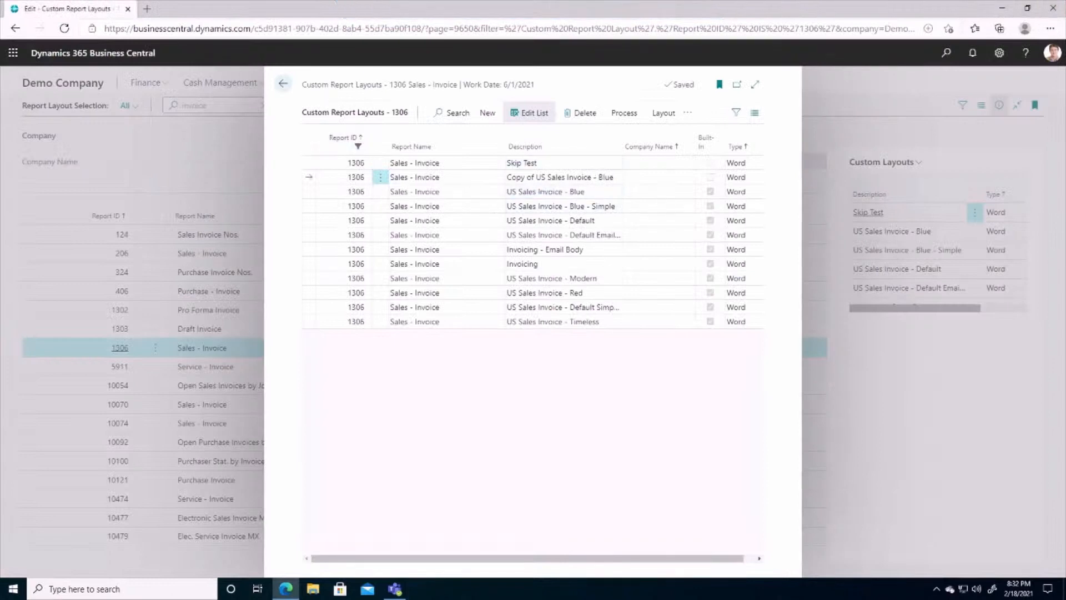
Step: Import the Invoice New document from the Desktop into the Copy of US Sales Invoice - Blue layout
{"action": "left_click", "coordinate": [561, 177]}
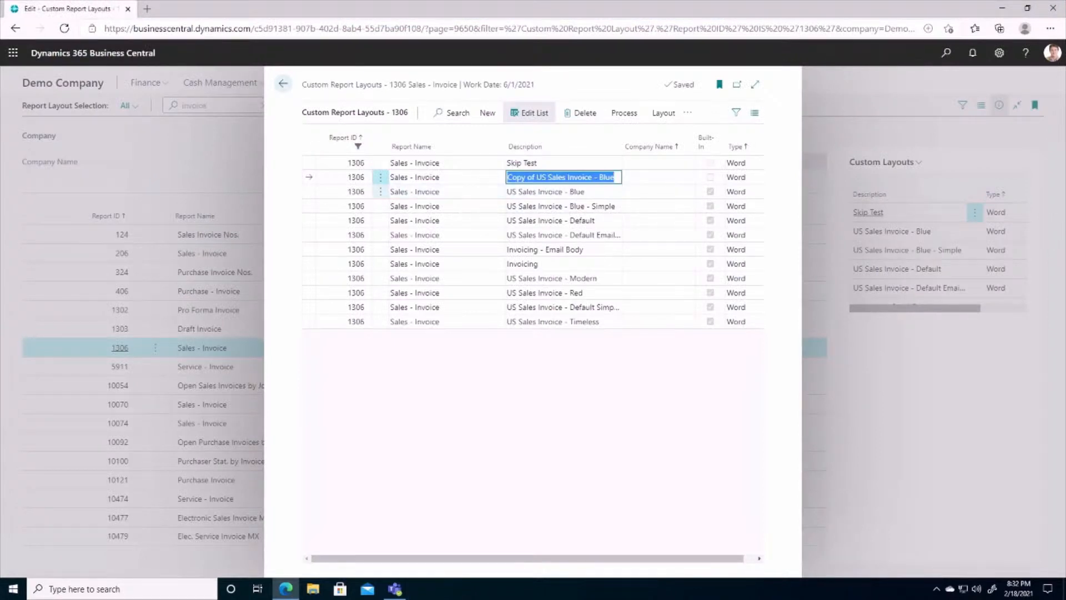
{"action": "left_click", "coordinate": [658, 113]}
{"action": "left_click", "coordinate": [420, 139]}
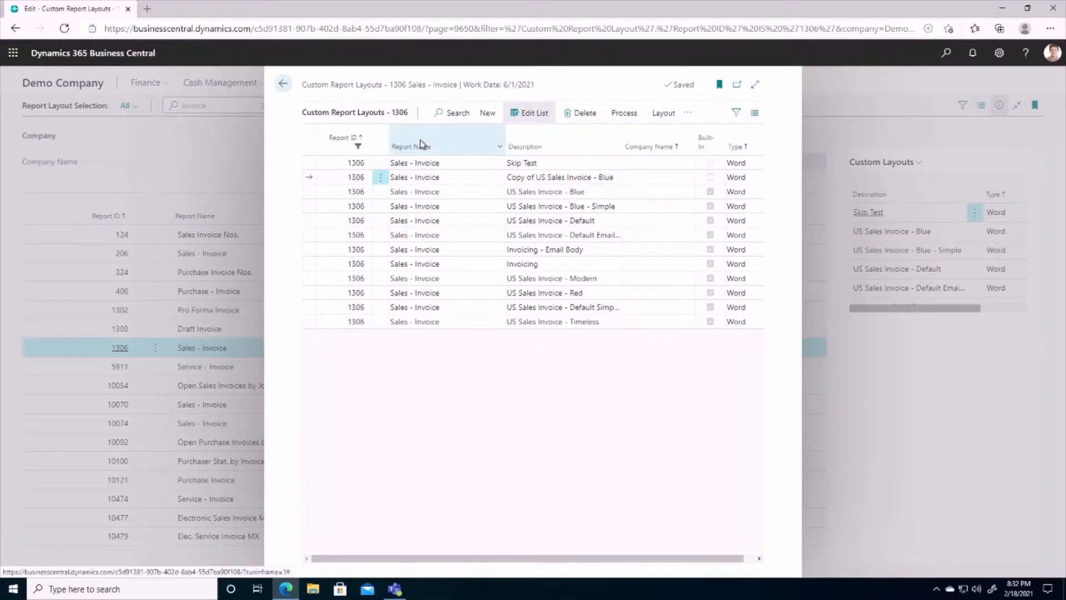
{"action": "left_click", "coordinate": [562, 338]}
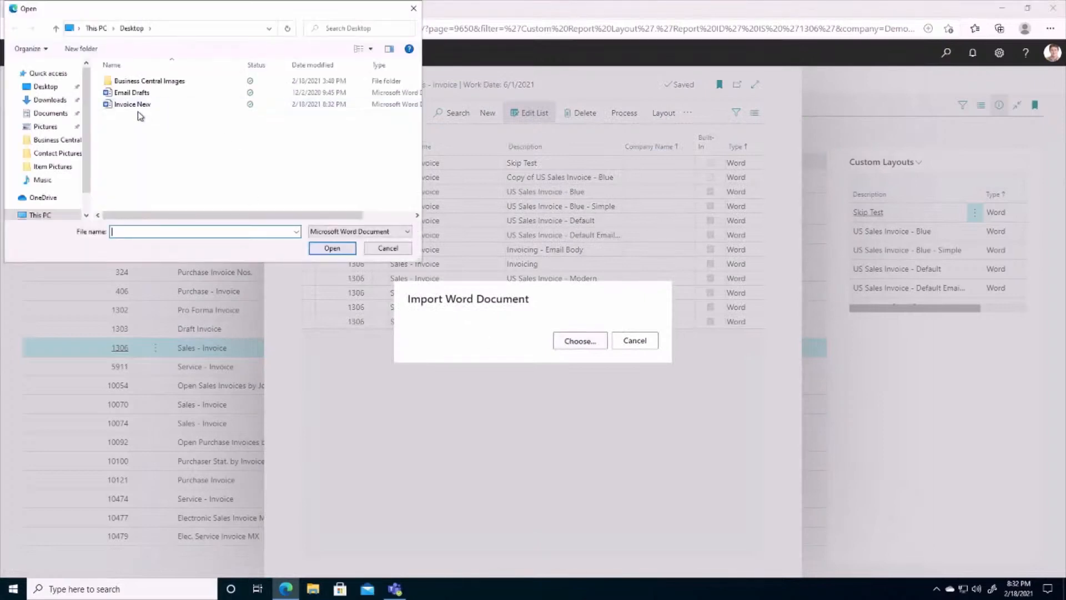
{"action": "left_click", "coordinate": [137, 106]}
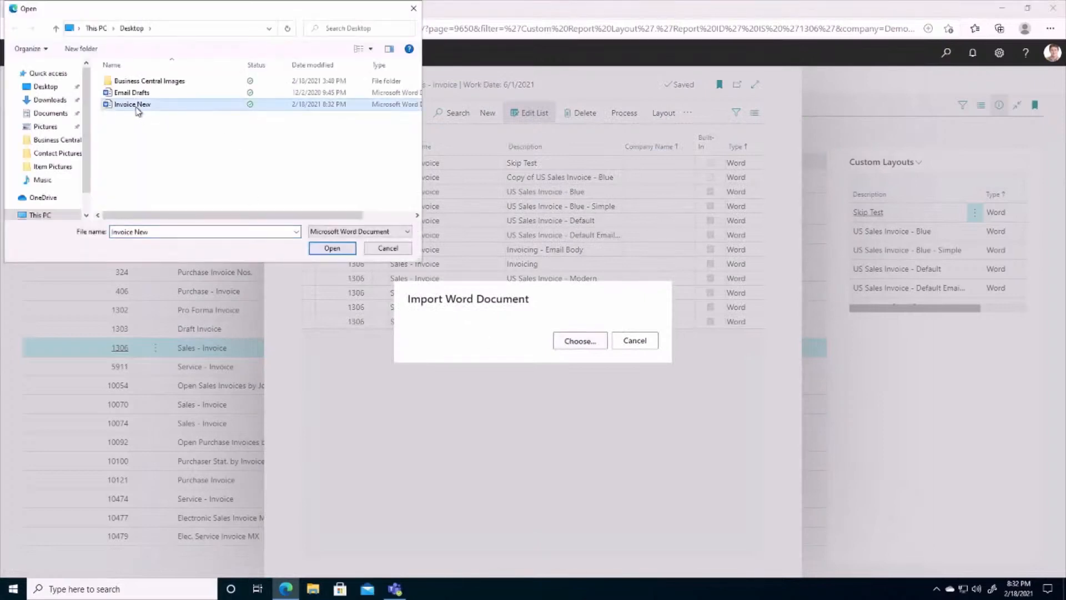
{"action": "left_click", "coordinate": [331, 248]}
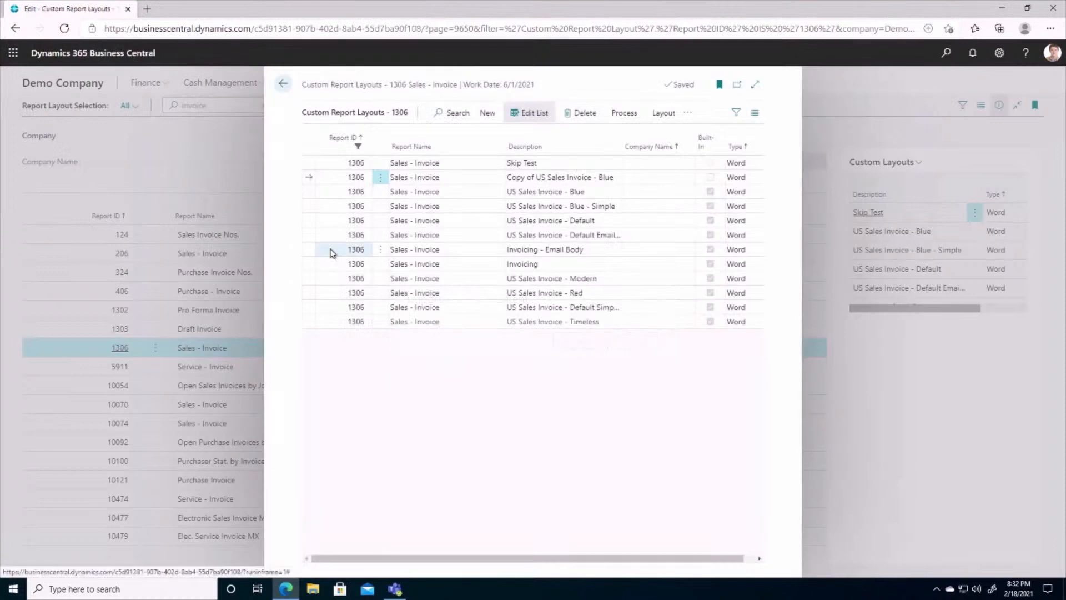
Step: Update the Copy of US Sales Invoice - Blue layout to the current report design and close the custom layouts list
{"action": "left_click", "coordinate": [662, 117]}
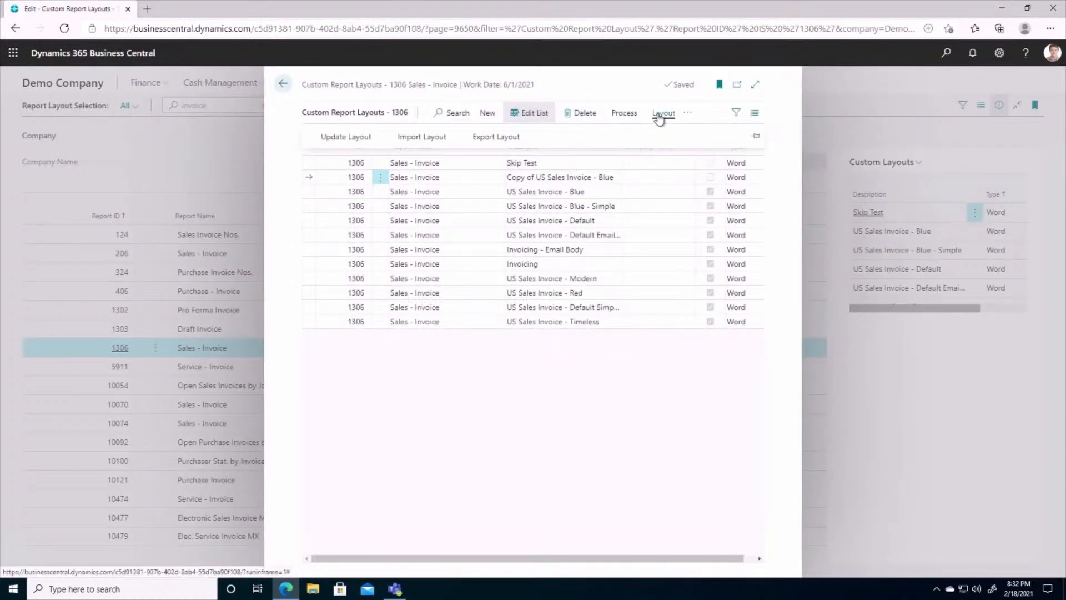
{"action": "left_click", "coordinate": [349, 138]}
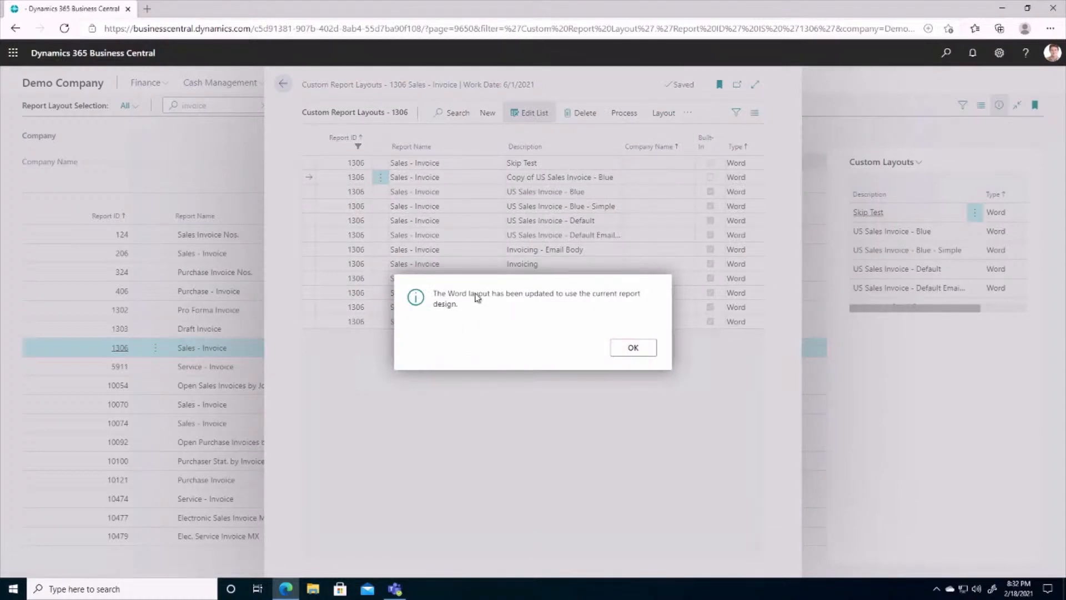
{"action": "left_click", "coordinate": [636, 352]}
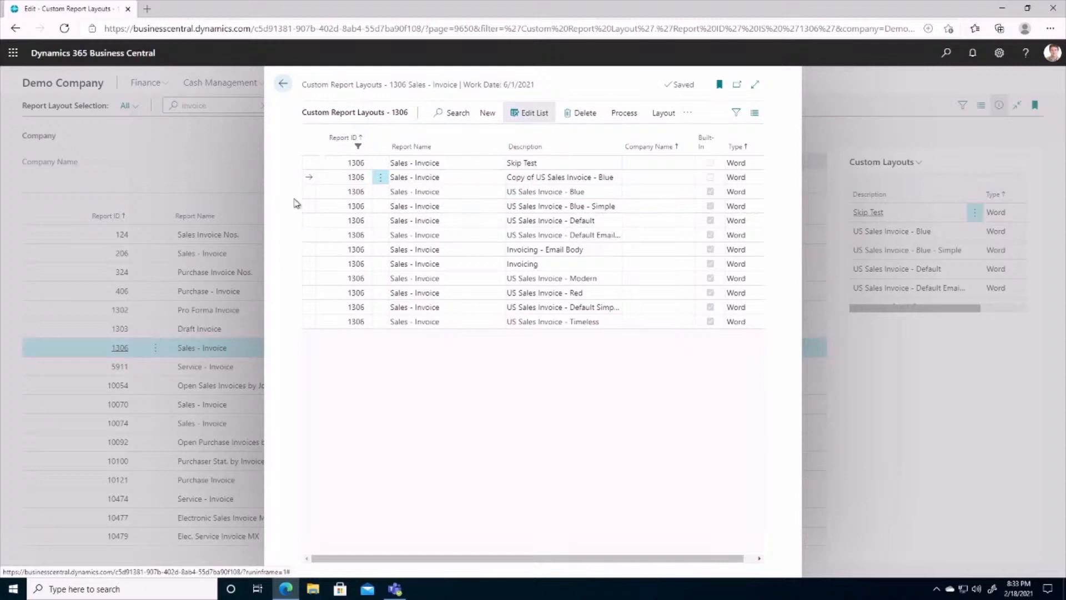
{"action": "left_click", "coordinate": [283, 86]}
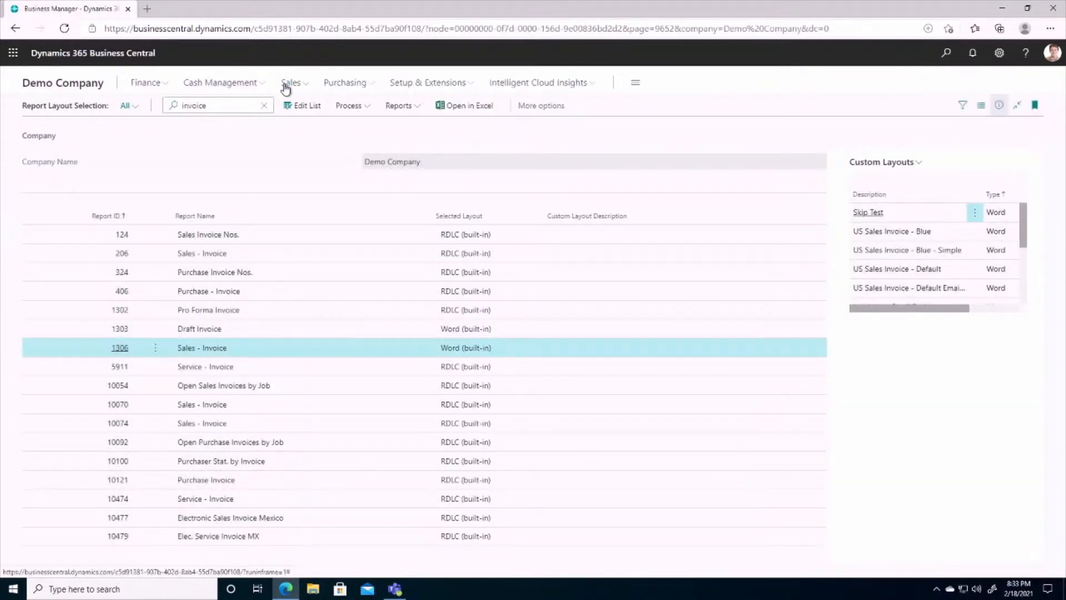
Step: Set the selected layout of report 1306 Sales - Invoice to Custom Layout, using Copy of US Sales Invoice - Blue
{"action": "left_click", "coordinate": [306, 108]}
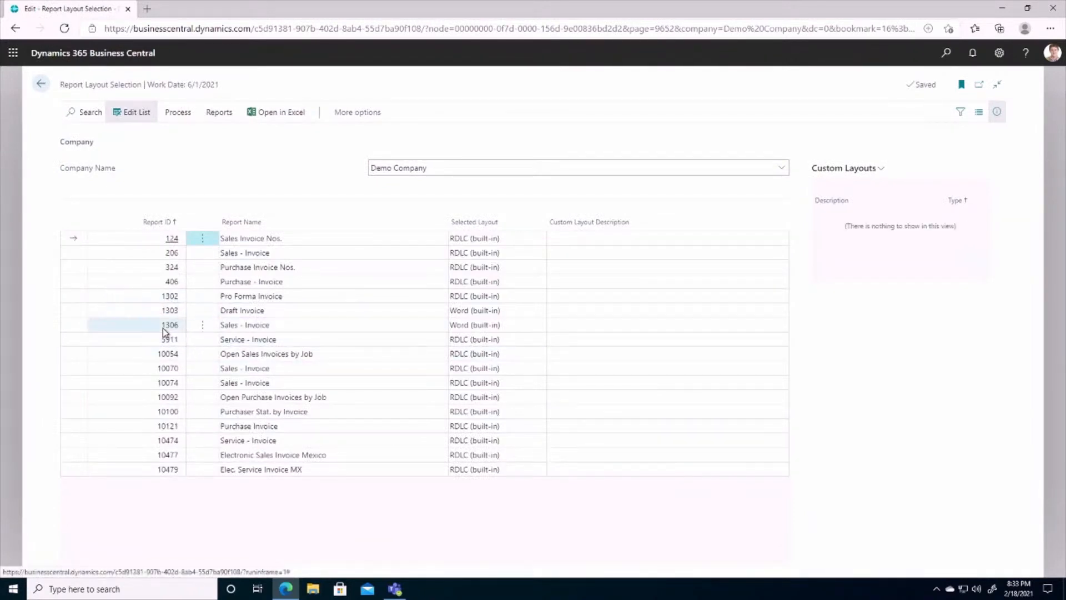
{"action": "left_click", "coordinate": [479, 325]}
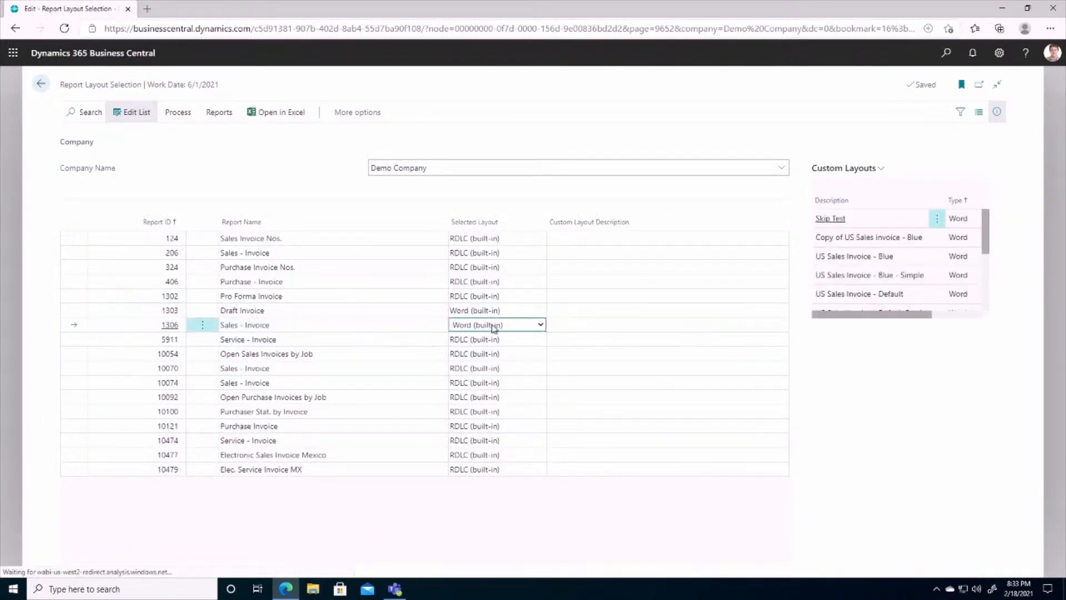
{"action": "left_click", "coordinate": [540, 325]}
{"action": "left_click", "coordinate": [477, 378]}
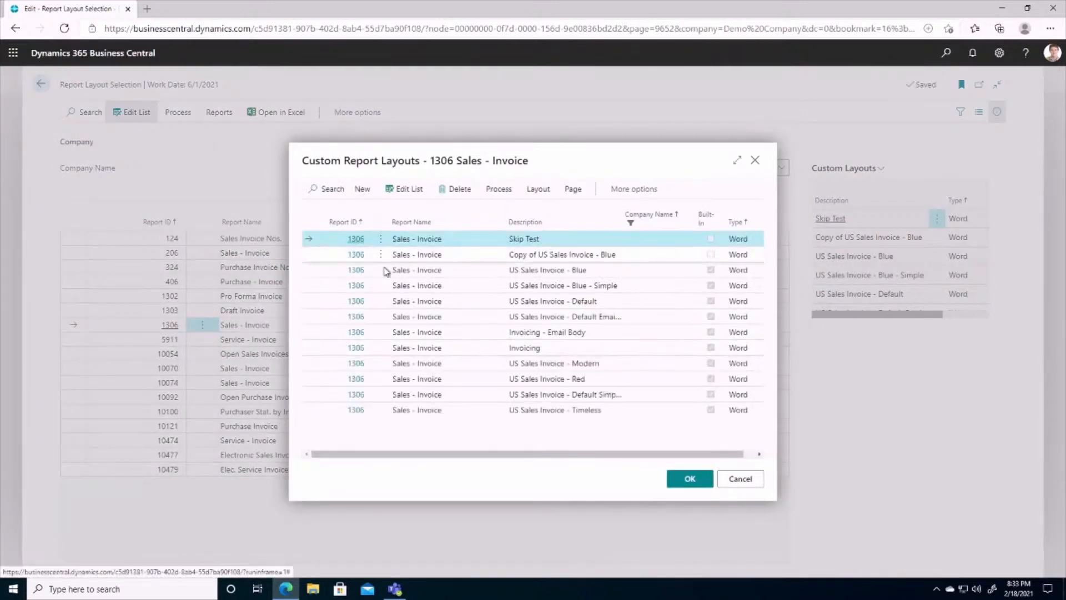
{"action": "double_click", "coordinate": [360, 261]}
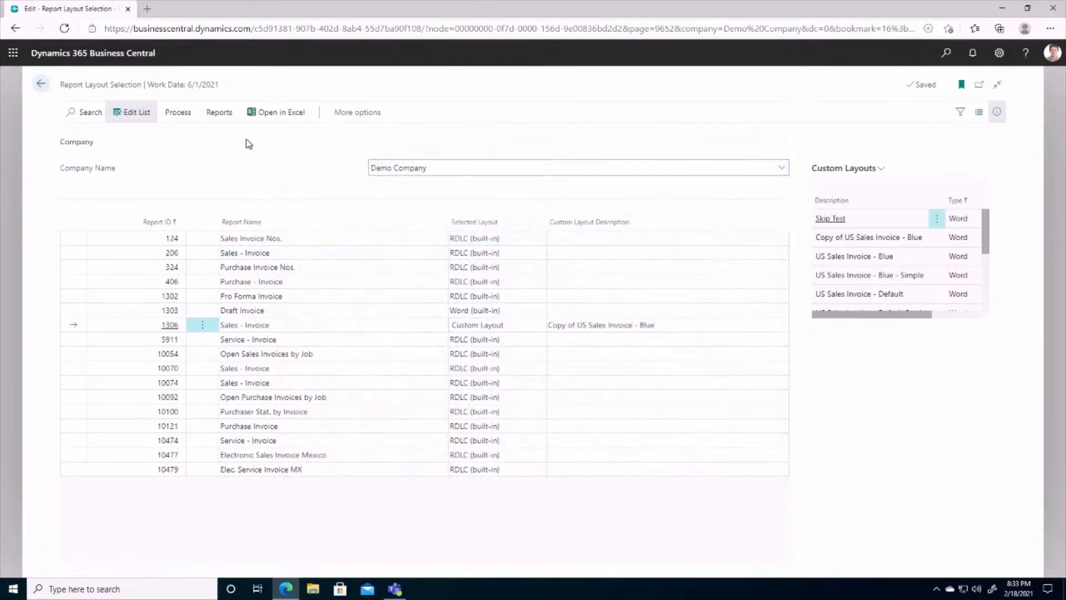
Step: Run the Sales - Invoice report with the last used options and filters and preview it
{"action": "left_click", "coordinate": [214, 114]}
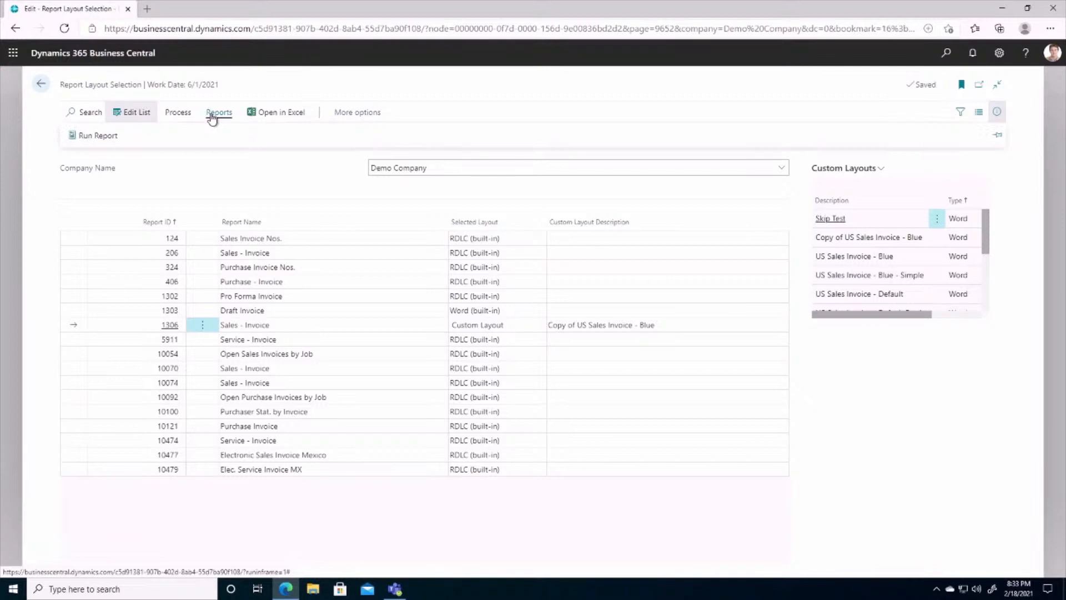
{"action": "left_click", "coordinate": [99, 138]}
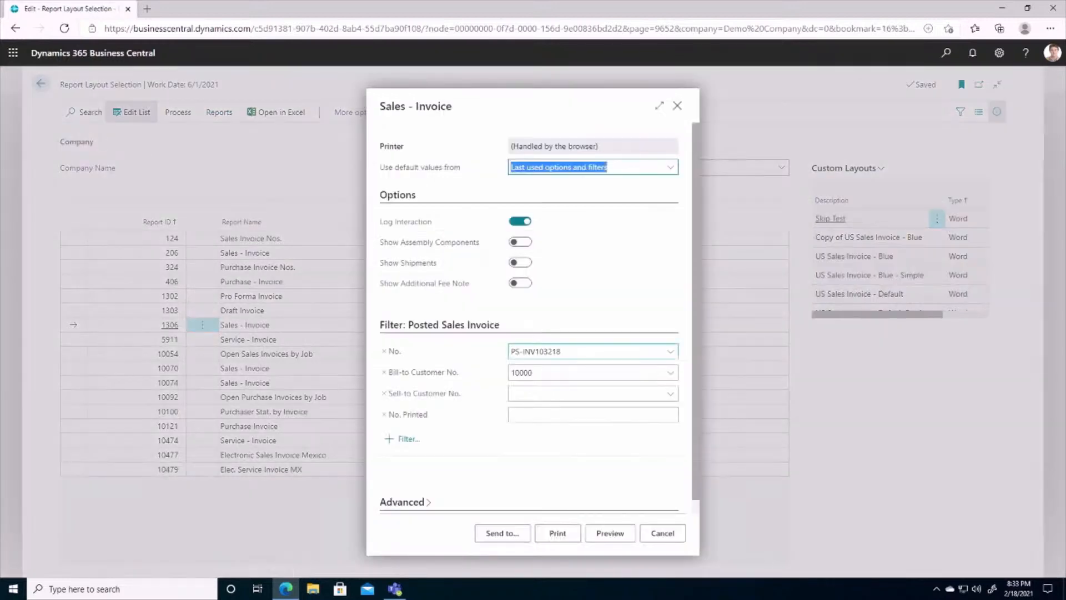
{"action": "left_click", "coordinate": [609, 533]}
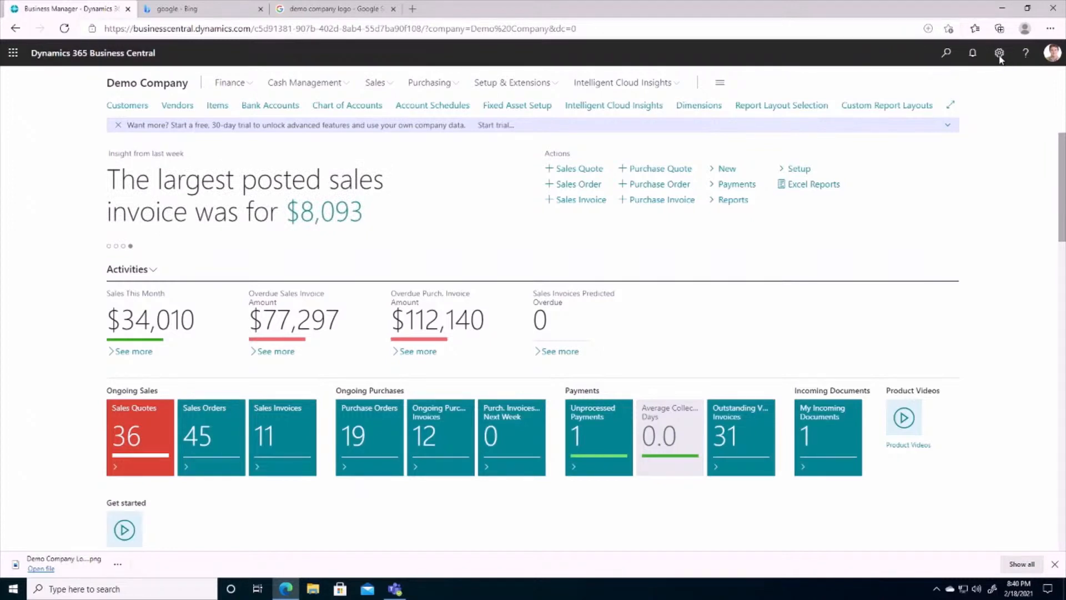
Step: Replace the company information picture with Demo Company Logo New from the Business Central Images folder on the Desktop and close the page
{"action": "left_click", "coordinate": [999, 54]}
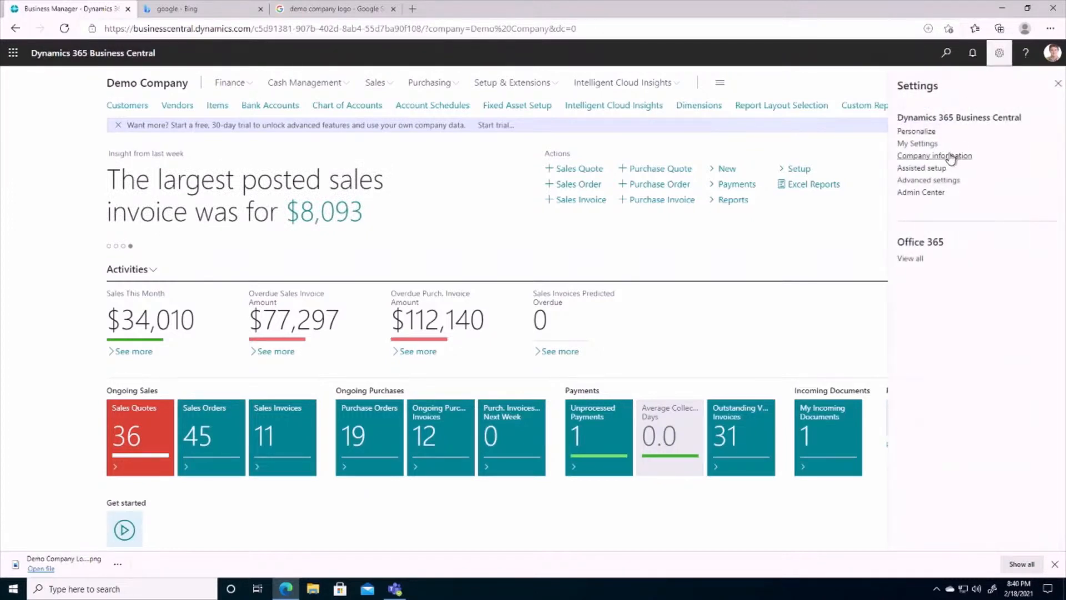
{"action": "left_click", "coordinate": [951, 157]}
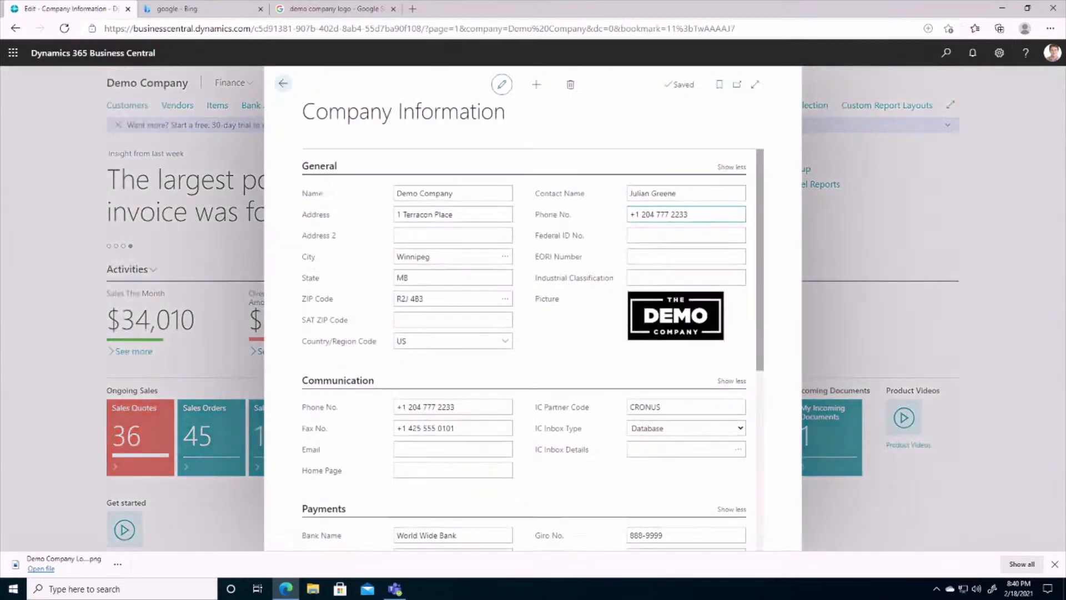
{"action": "left_click", "coordinate": [674, 322]}
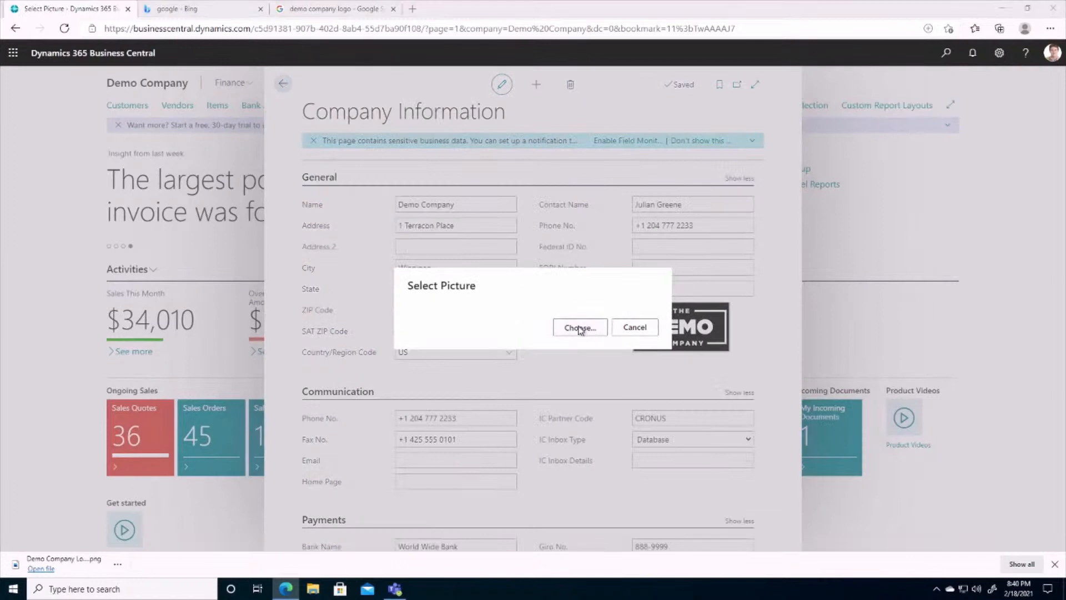
{"action": "left_click", "coordinate": [578, 329]}
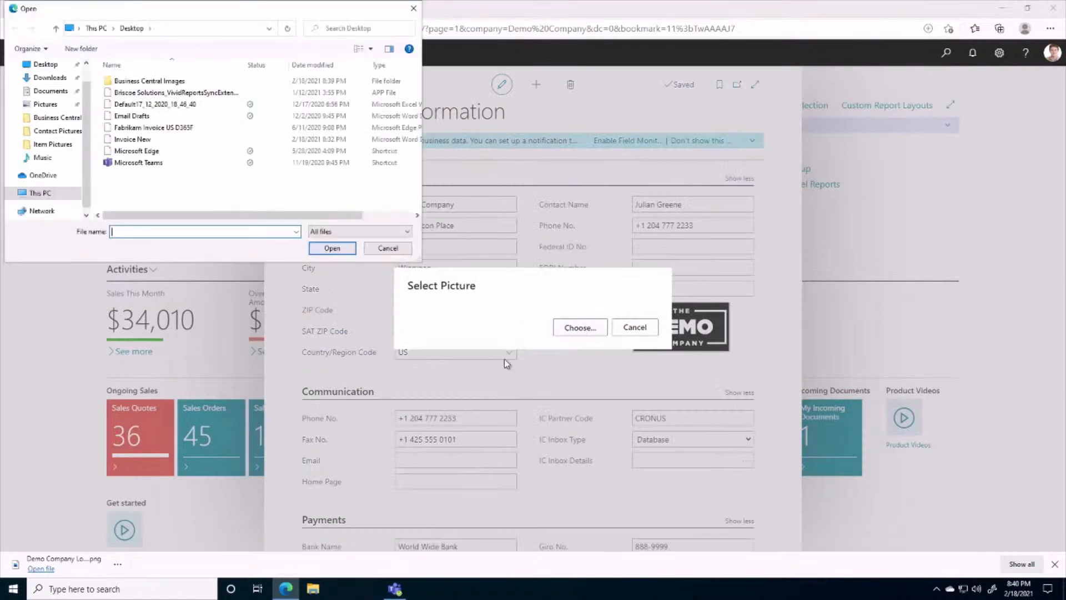
{"action": "double_click", "coordinate": [131, 82]}
{"action": "left_click", "coordinate": [147, 105]}
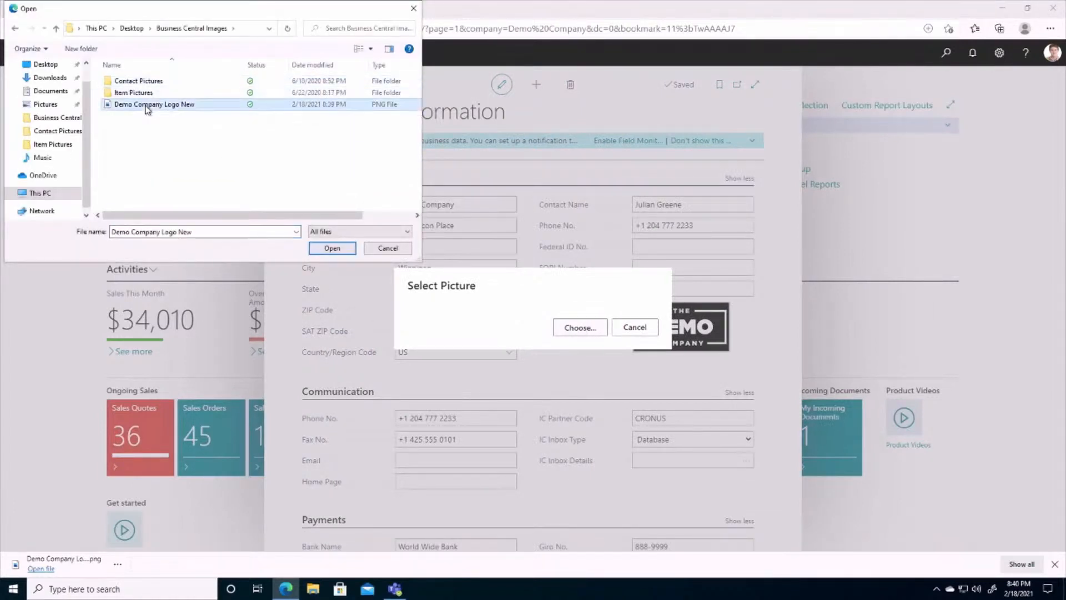
{"action": "left_click", "coordinate": [331, 248]}
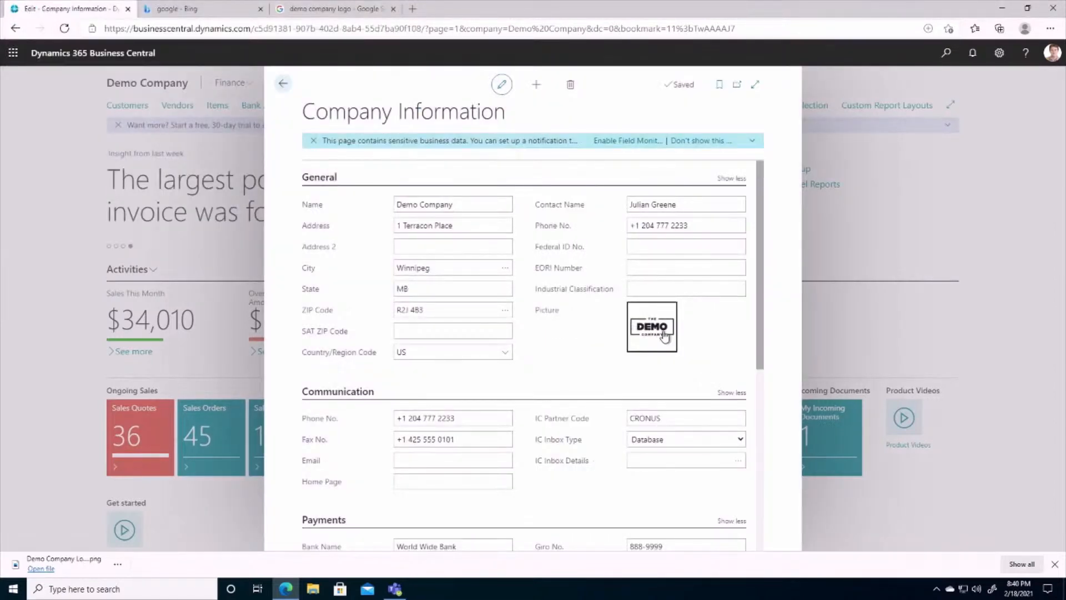
{"action": "left_click", "coordinate": [282, 83]}
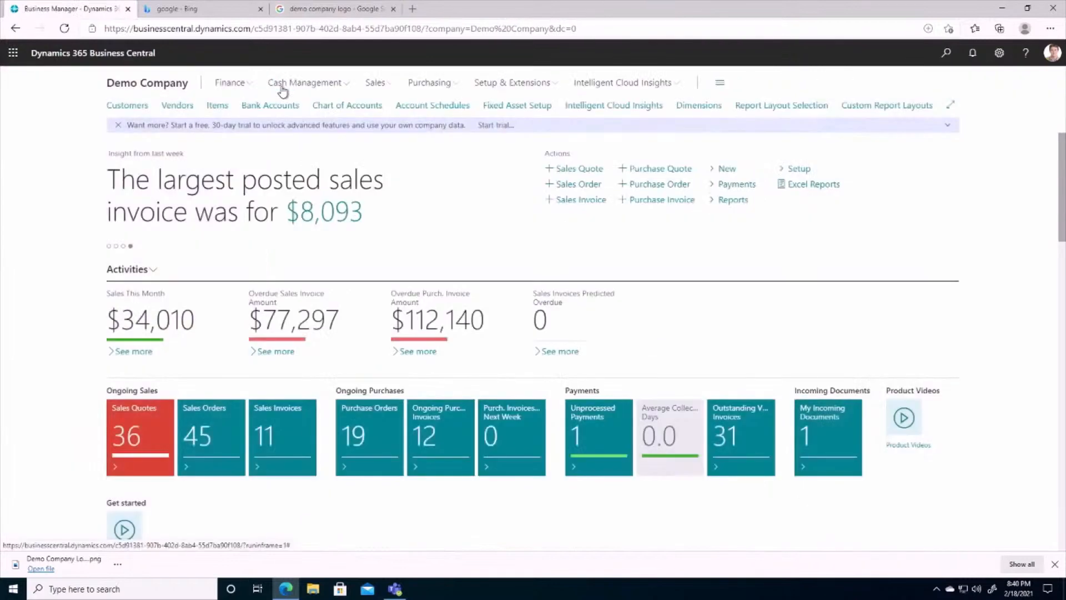
Step: Find report 1306 in the report layout selection and preview the sales invoice to check the new logo
{"action": "left_click", "coordinate": [793, 107]}
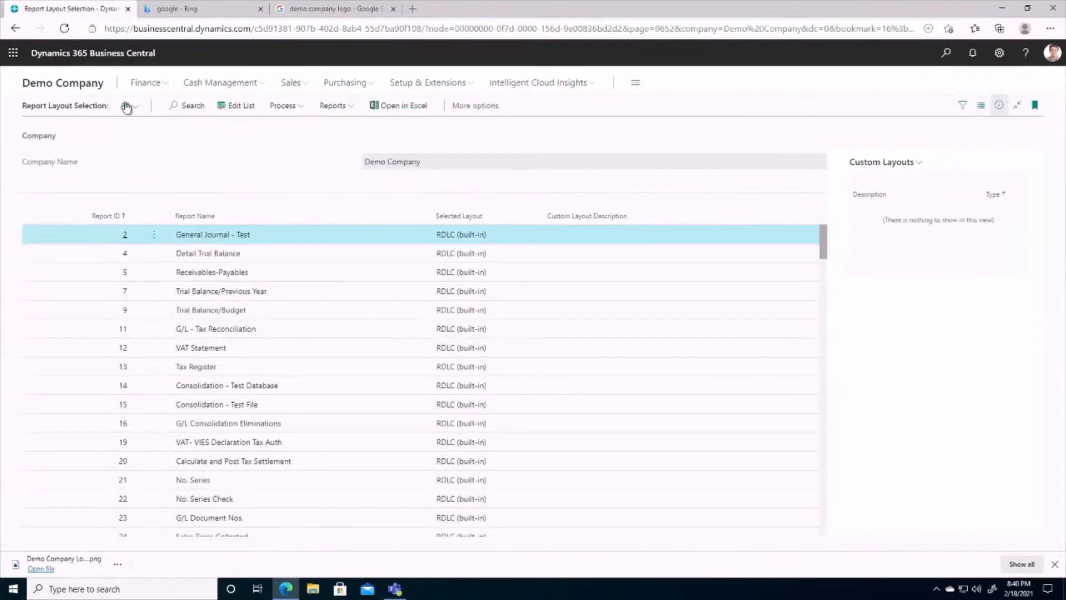
{"action": "left_click", "coordinate": [187, 105]}
{"action": "type", "text": "1306"}
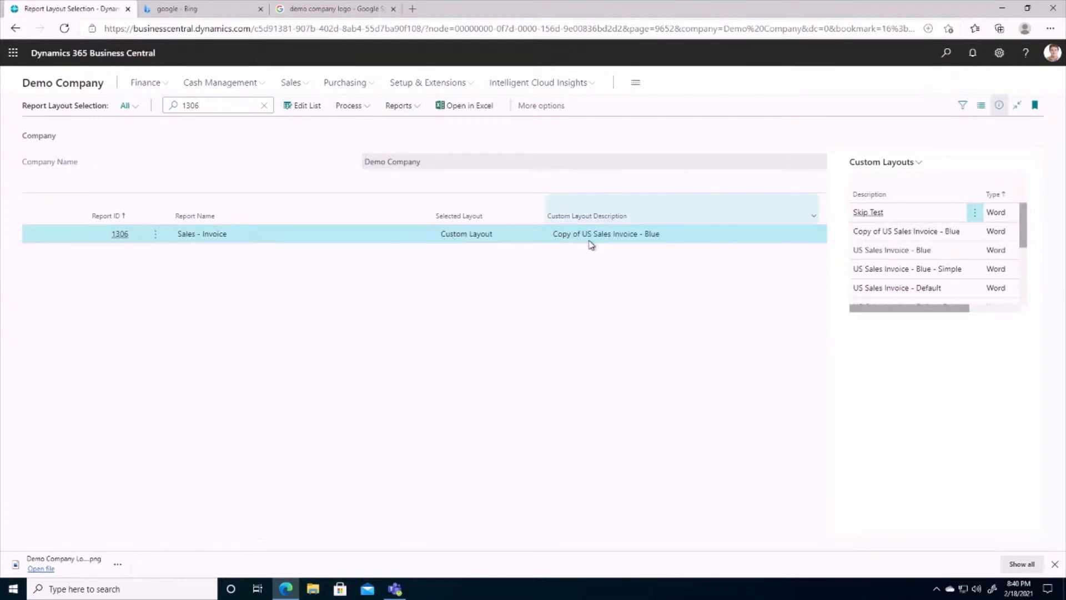
{"action": "left_click", "coordinate": [398, 105]}
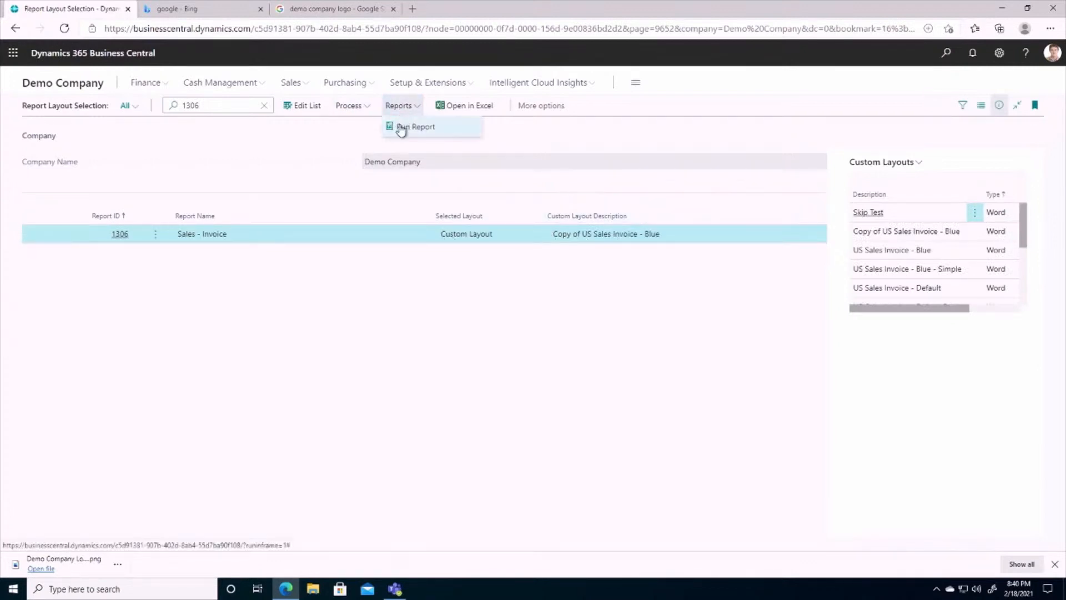
{"action": "left_click", "coordinate": [401, 128]}
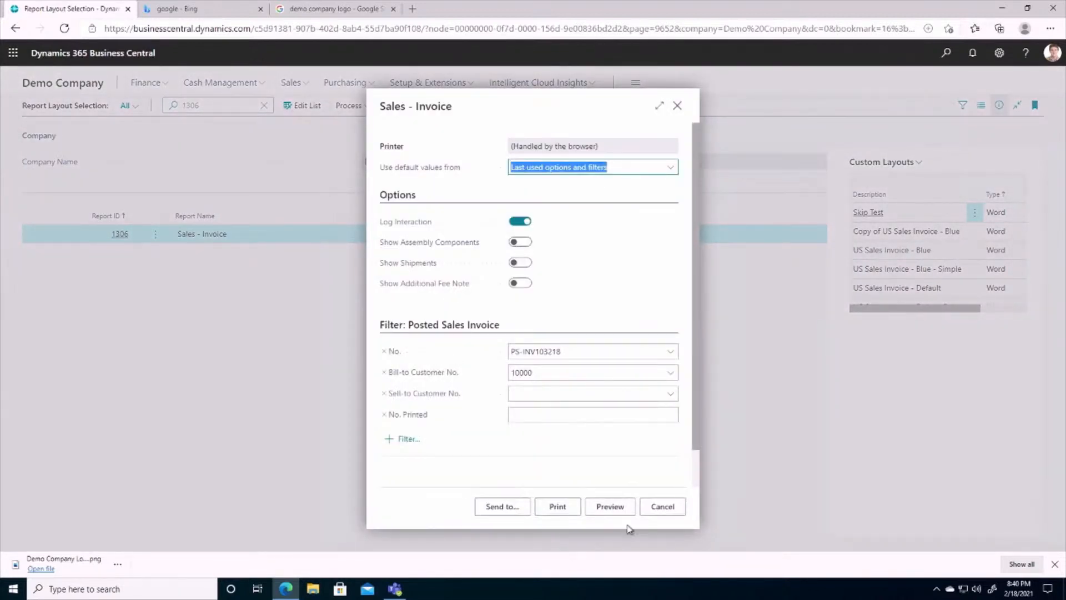
{"action": "left_click", "coordinate": [615, 507]}
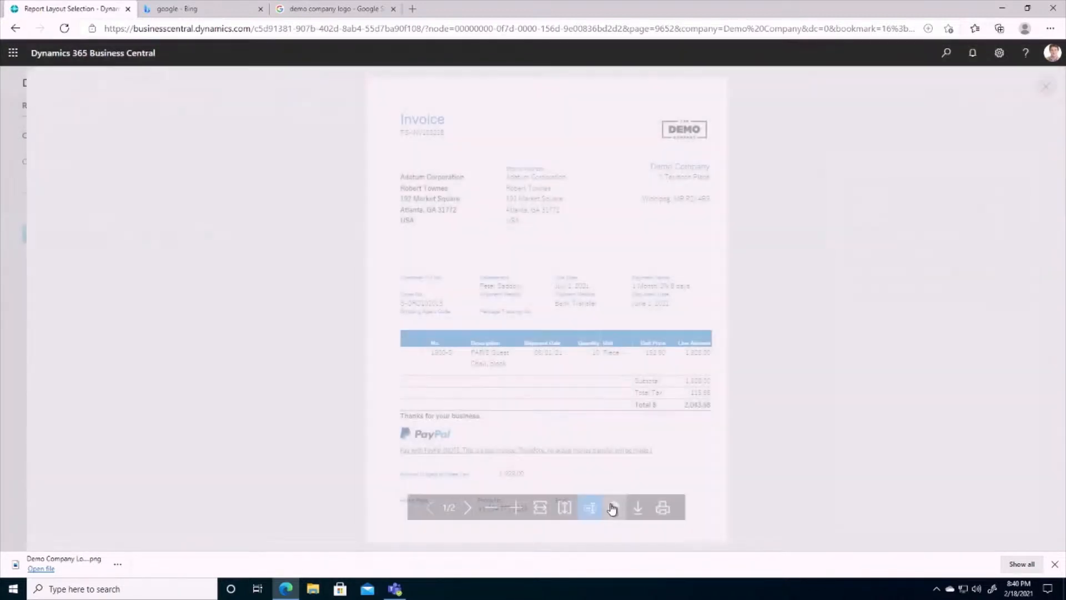